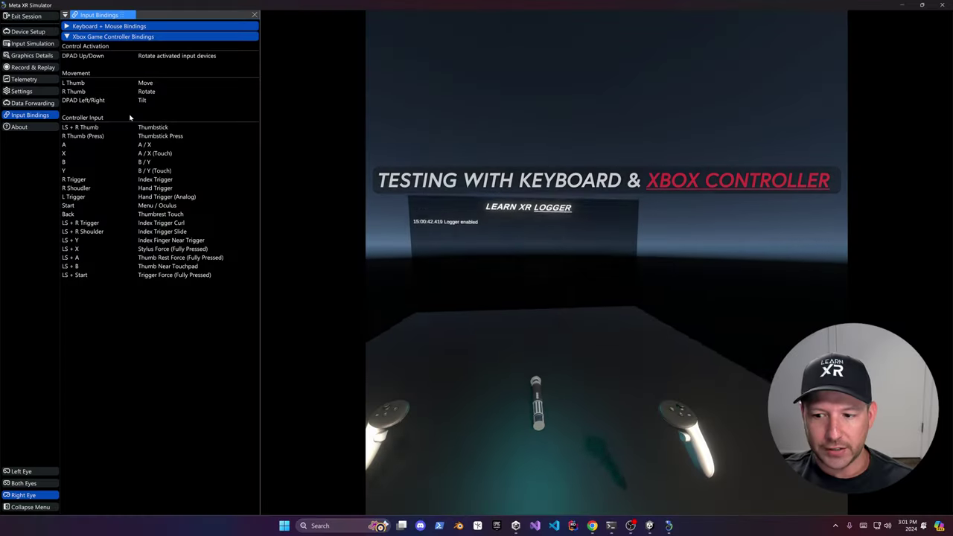
# - Try moving and turning the viewpoint around the table, and cycle through the active input devices
pyautogui.press('w')
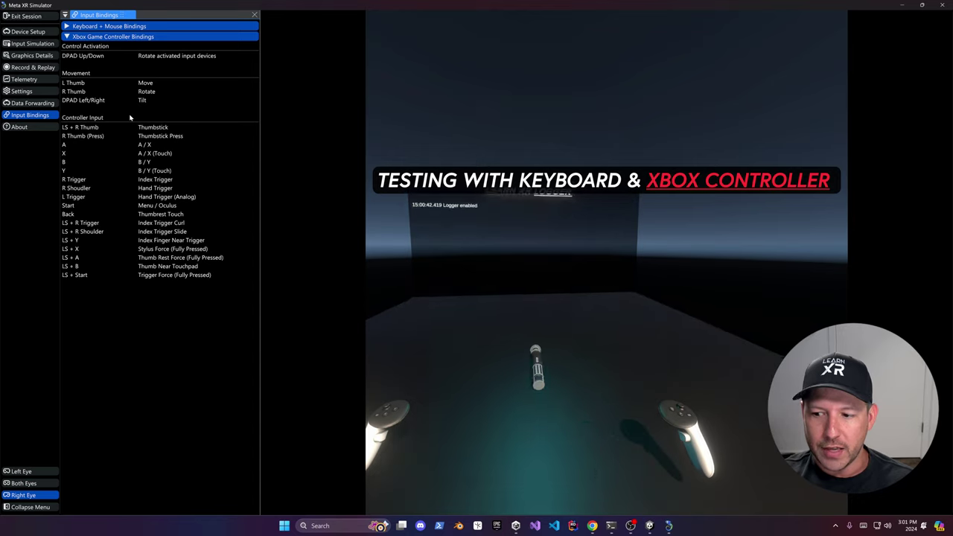
pyautogui.press('e')
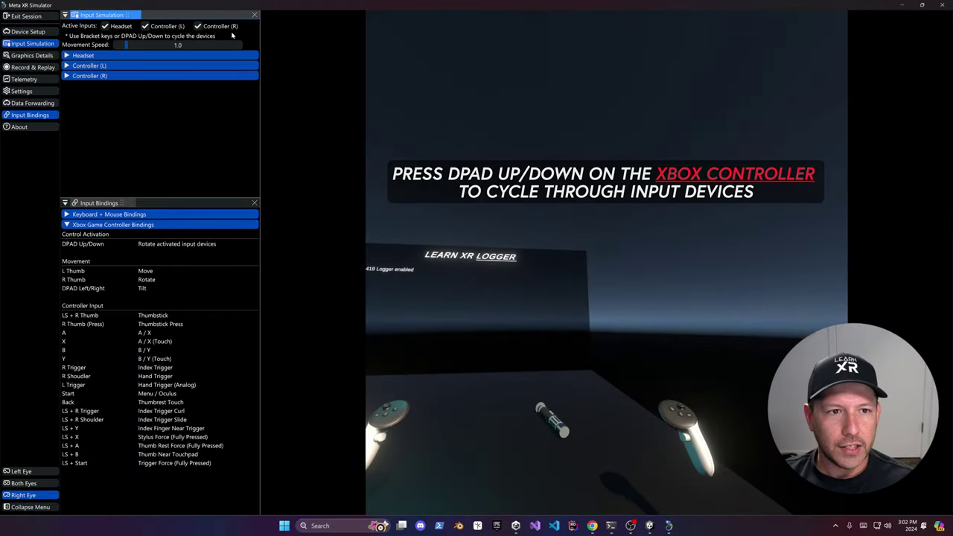
pyautogui.press(']')
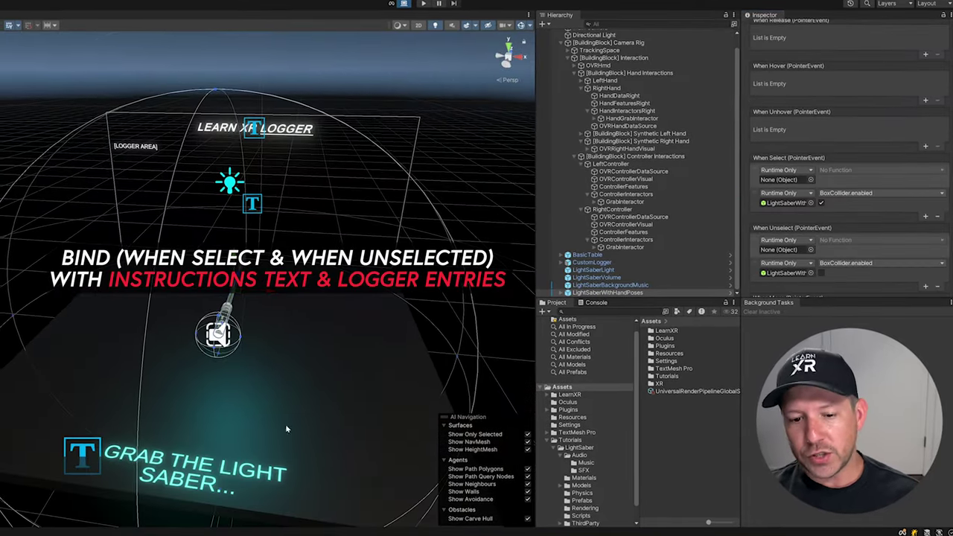
# - Bind the Instructions text to the light saber's When Select and When Unselect events using GameObject.SetActive, disabled on select and enabled on unselect
pyautogui.click(561, 255)
pyautogui.moveTo(594, 262); pyautogui.dragTo(781, 179)
pyautogui.moveTo(595, 263); pyautogui.dragTo(781, 252)
pyautogui.click(842, 170)
pyautogui.click(753, 257)
pyautogui.click(830, 241)
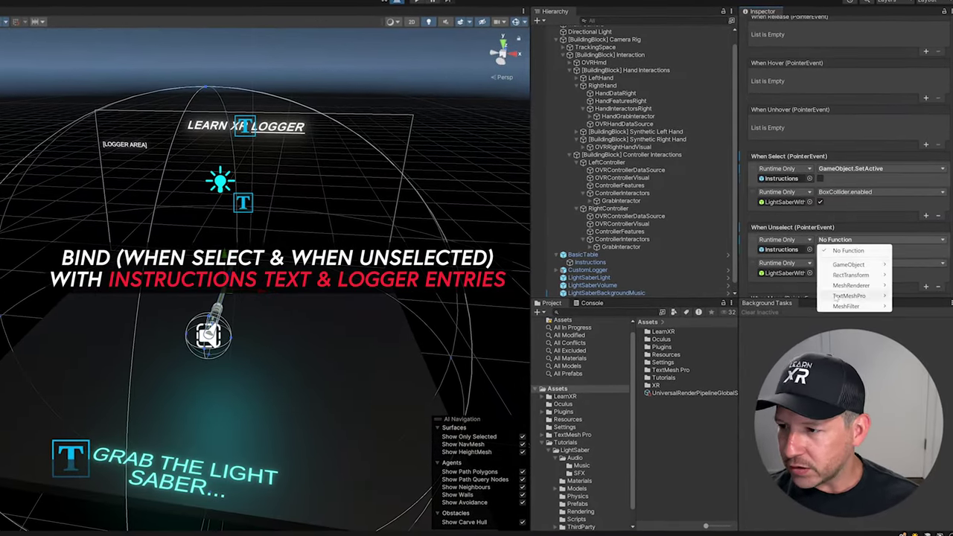
pyautogui.click(752, 320)
pyautogui.click(821, 251)
# - Add CustomLogger entries to When Select and When Unselect, with the select message "Light Saber is currently selected"
pyautogui.click(926, 164)
pyautogui.click(926, 258)
pyautogui.moveTo(589, 270); pyautogui.dragTo(782, 173)
pyautogui.moveTo(589, 271); pyautogui.dragTo(782, 268)
pyautogui.click(857, 164)
pyautogui.click(856, 173)
pyautogui.write('Light Saber is currently selected')
pyautogui.hotkey('ctrl', 'a')
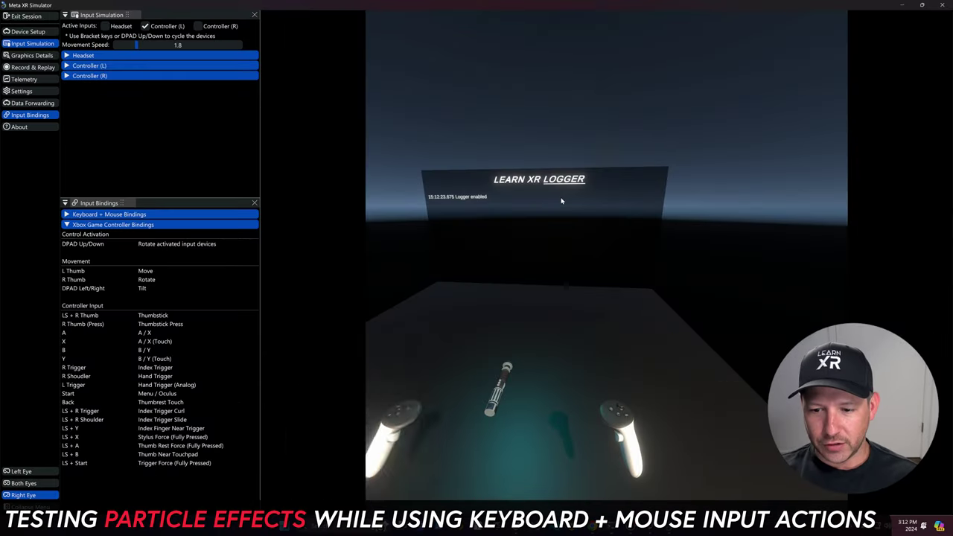
# - In Meta XR Simulator, move the left controller to the light saber and grab it
pyautogui.press('w')
pyautogui.press('a')
pyautogui.press('d')
pyautogui.press('s')
pyautogui.press('w')
pyautogui.press('g')
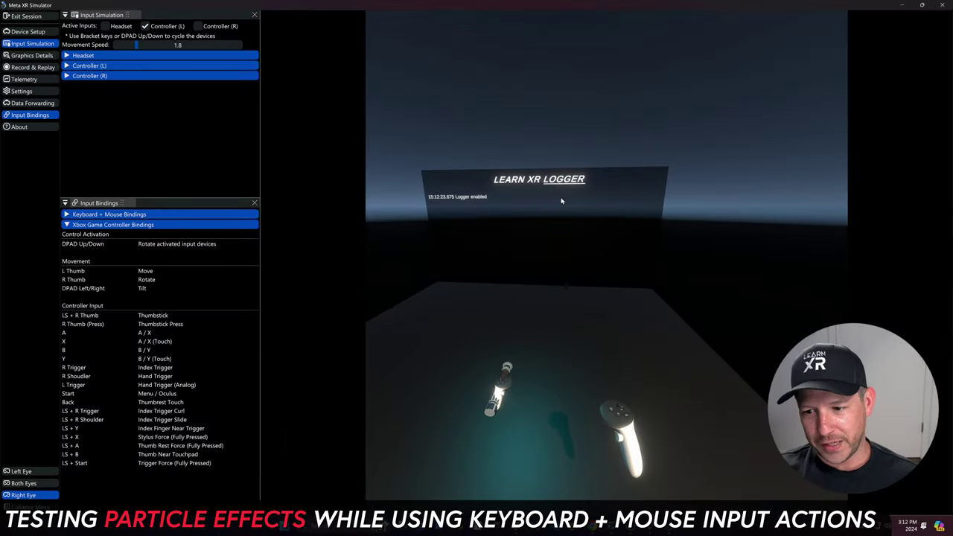
pyautogui.press('r')
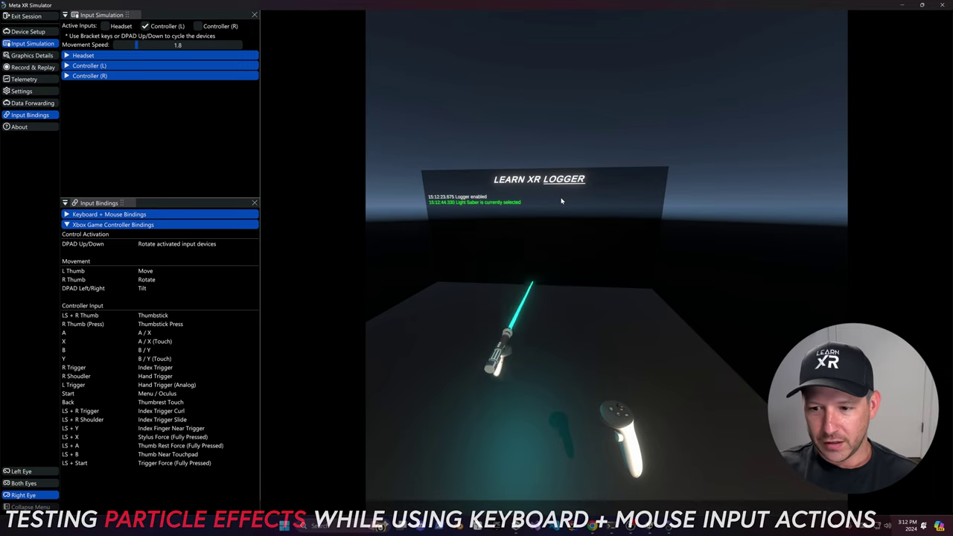
# - Move the grabbed light saber above the table and rotate it with the left controller
pyautogui.press('s')
pyautogui.press('a')
pyautogui.press('d')
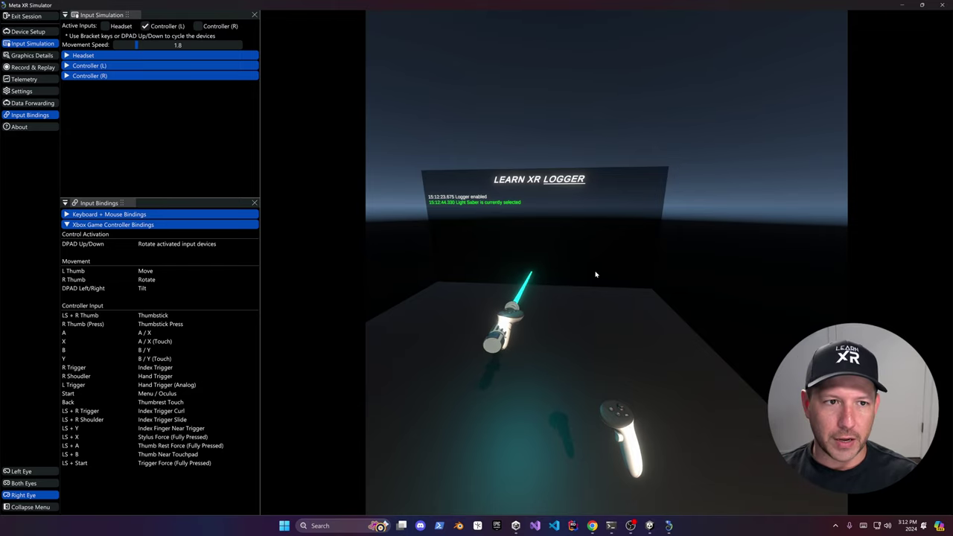
pyautogui.moveTo(594, 275); pyautogui.dragTo(535, 293)
pyautogui.moveTo(535, 293); pyautogui.dragTo(611, 306, button='right')
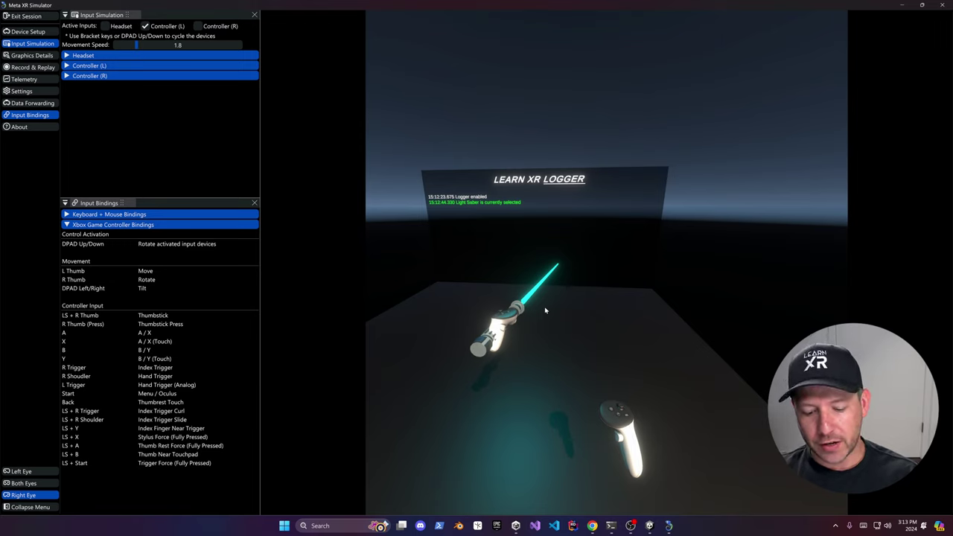
# - Drop the light saber onto the table and move the left controller back to grab it again
pyautogui.press('space')
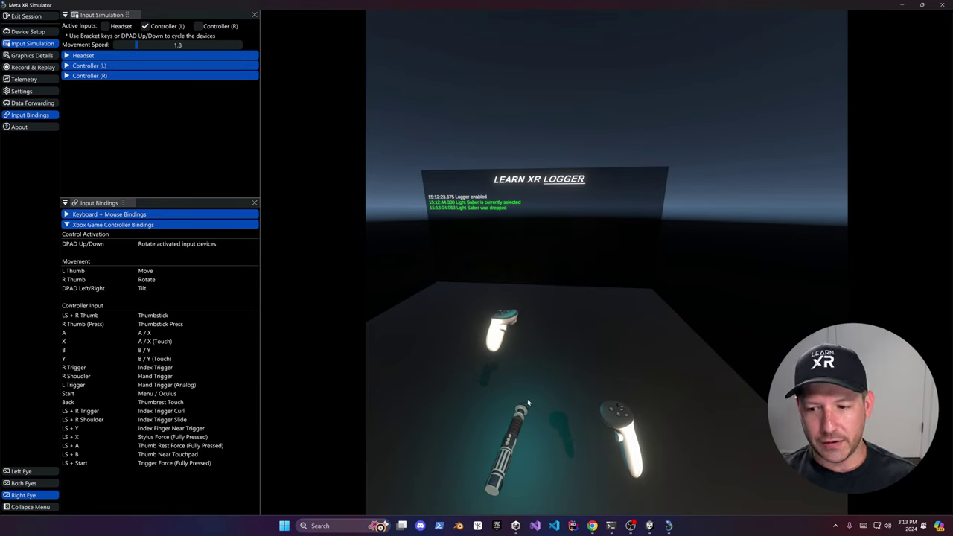
pyautogui.press('s')
pyautogui.press('d')
pyautogui.press('a')
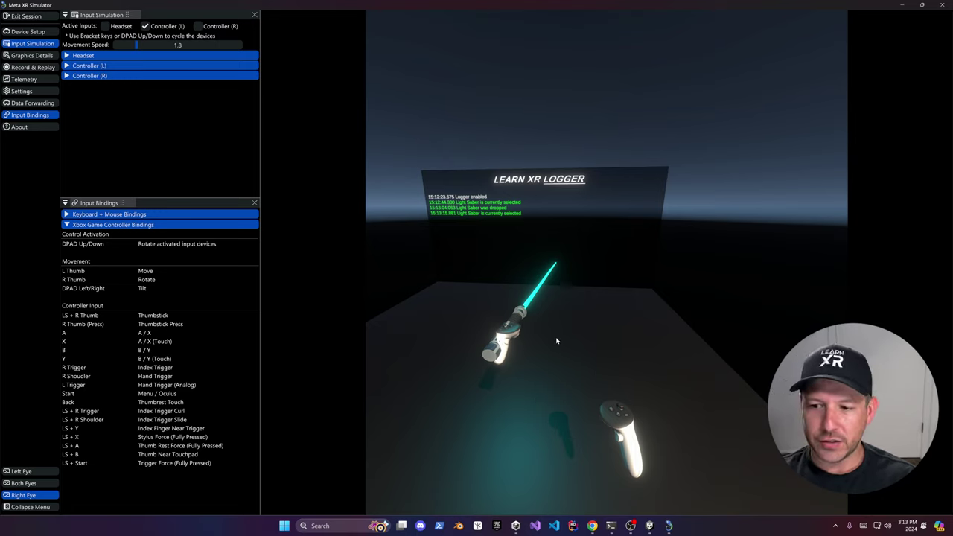
# - Swing the held light saber repeatedly away from and toward the viewer, varying its angle, to test its effects
pyautogui.press('w')
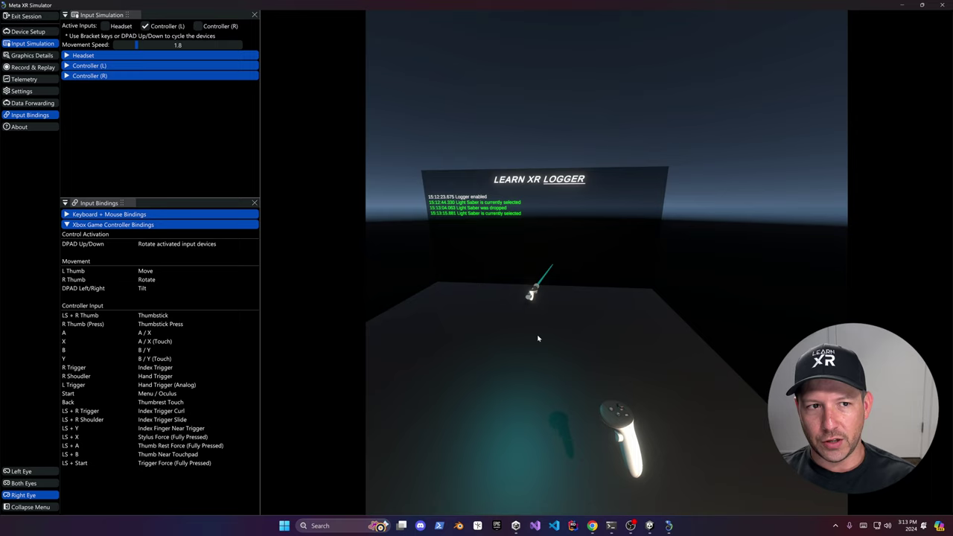
pyautogui.press('s')
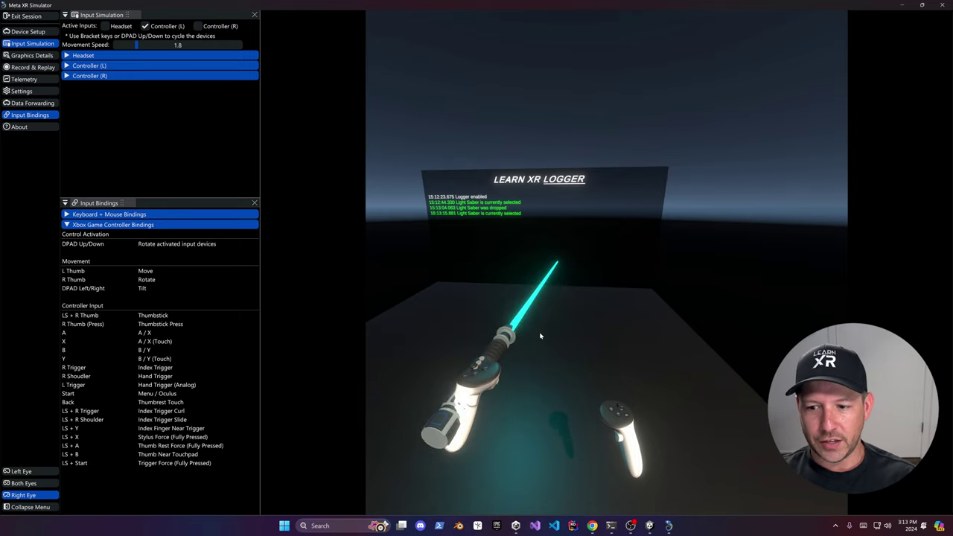
pyautogui.press('w')
pyautogui.press('s')
pyautogui.press('w')
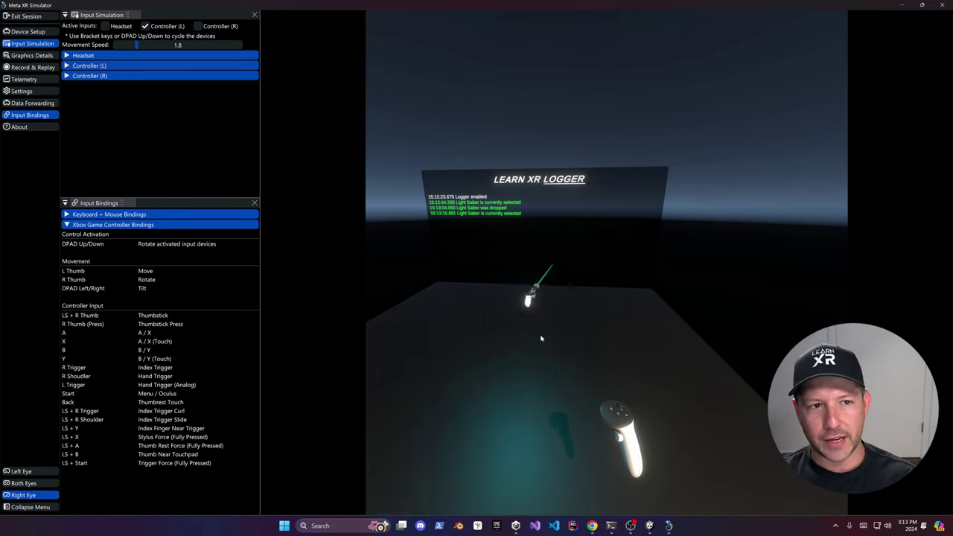
pyautogui.press('s')
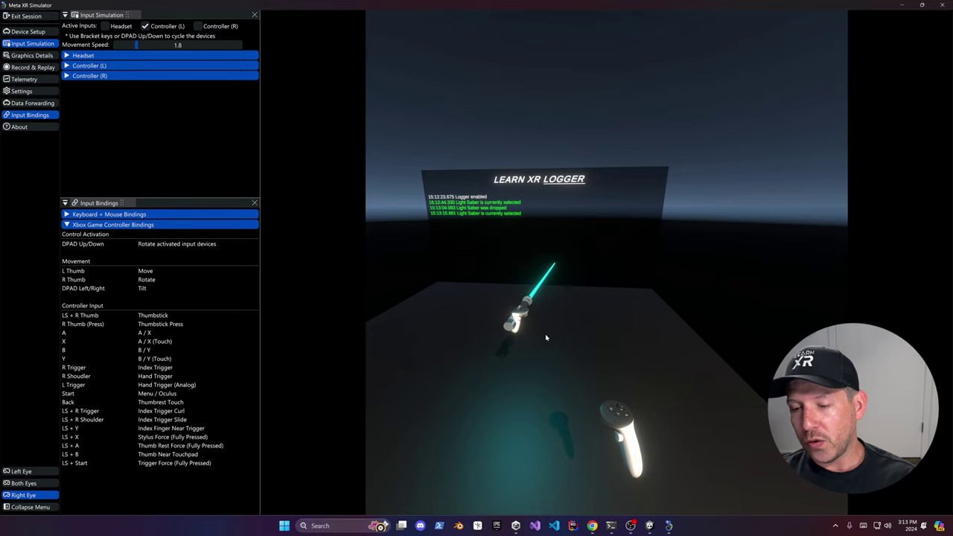
pyautogui.moveTo(538, 339)
pyautogui.mouseDown()
pyautogui.moveTo(513, 327)
pyautogui.moveTo(541, 323)
pyautogui.moveTo(543, 335)
pyautogui.mouseUp()
pyautogui.press('s')
pyautogui.press('w')
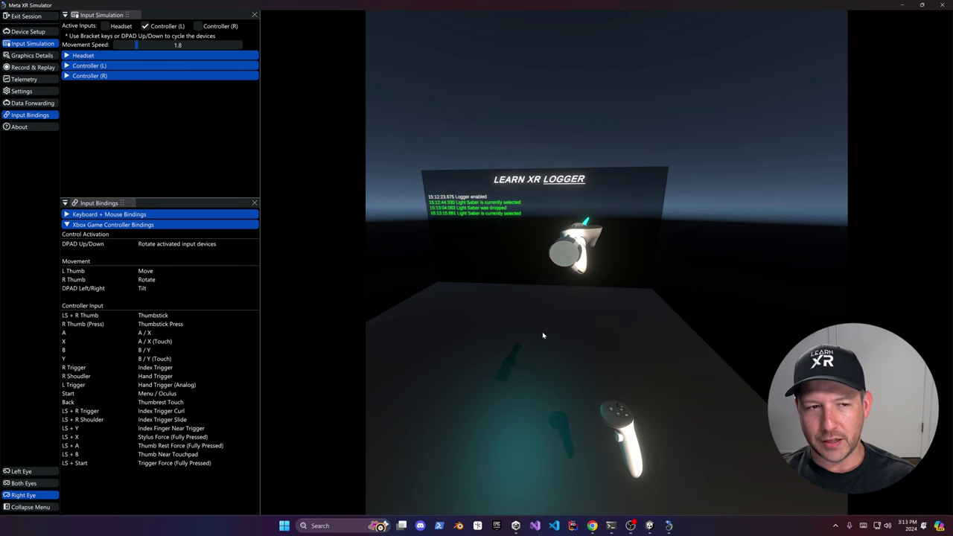
pyautogui.press('s')
pyautogui.press('w')
pyautogui.press('s')
pyautogui.press('w')
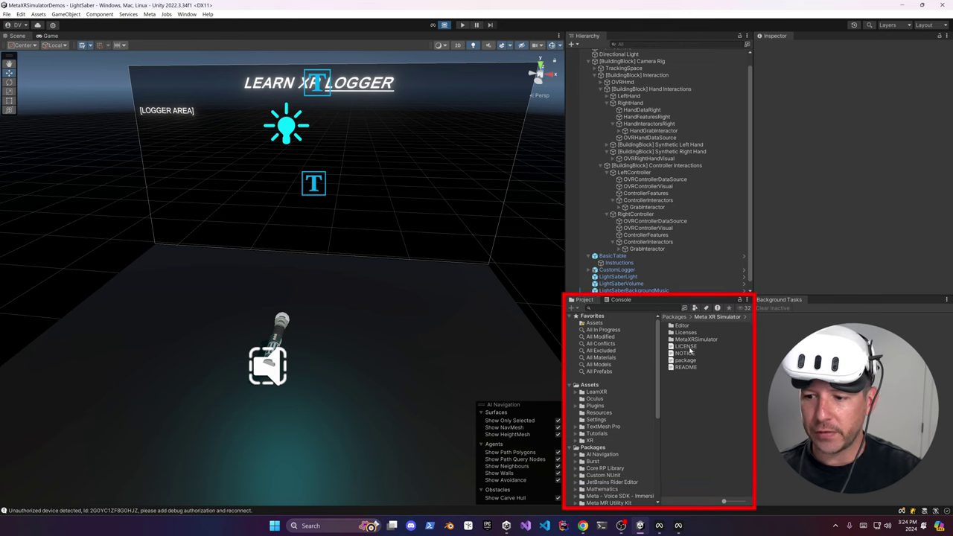
# - In Unity, locate data_forwarding_server within the Meta XR Simulator package's MetaXRSimulator folder and open that folder in File Explorer
pyautogui.scroll(-5, 609, 423)
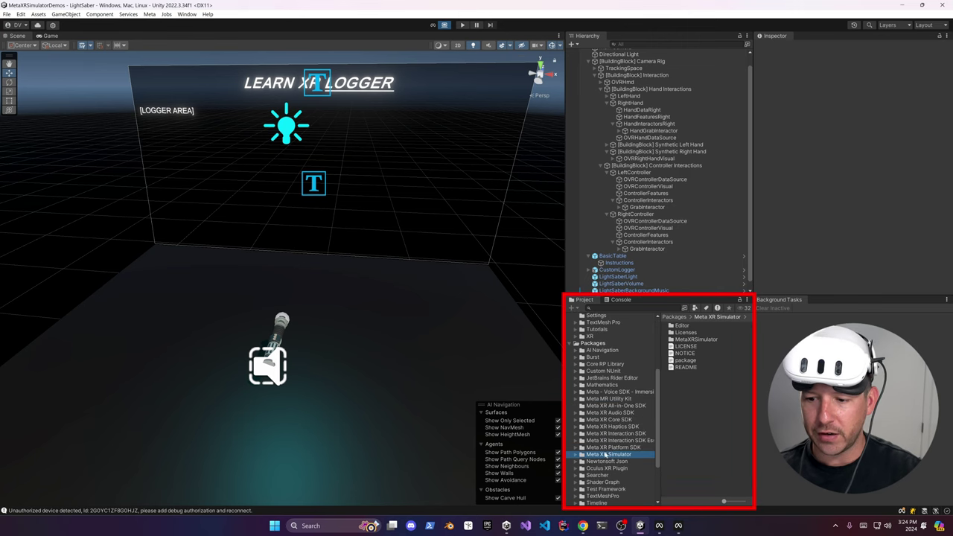
pyautogui.doubleClick(693, 340)
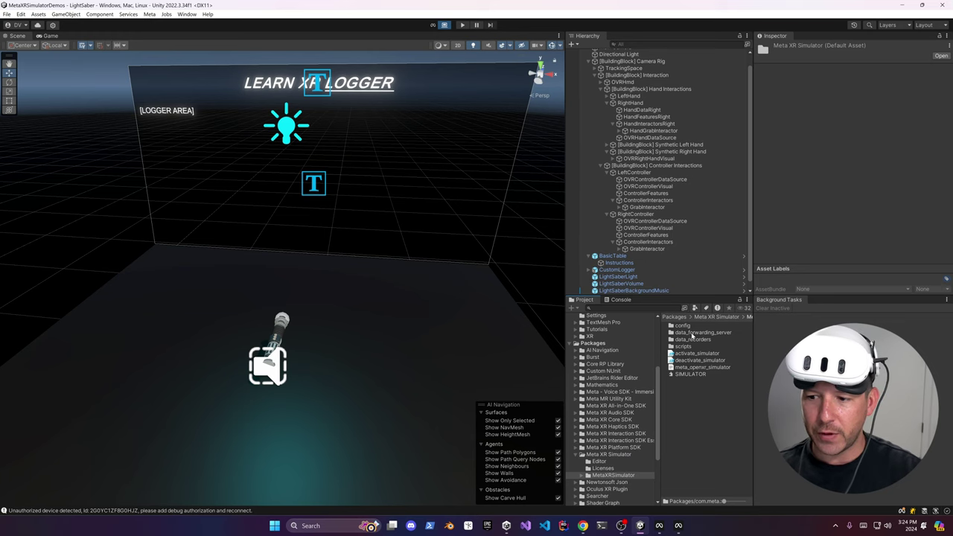
pyautogui.rightClick(693, 333)
pyautogui.click(743, 91)
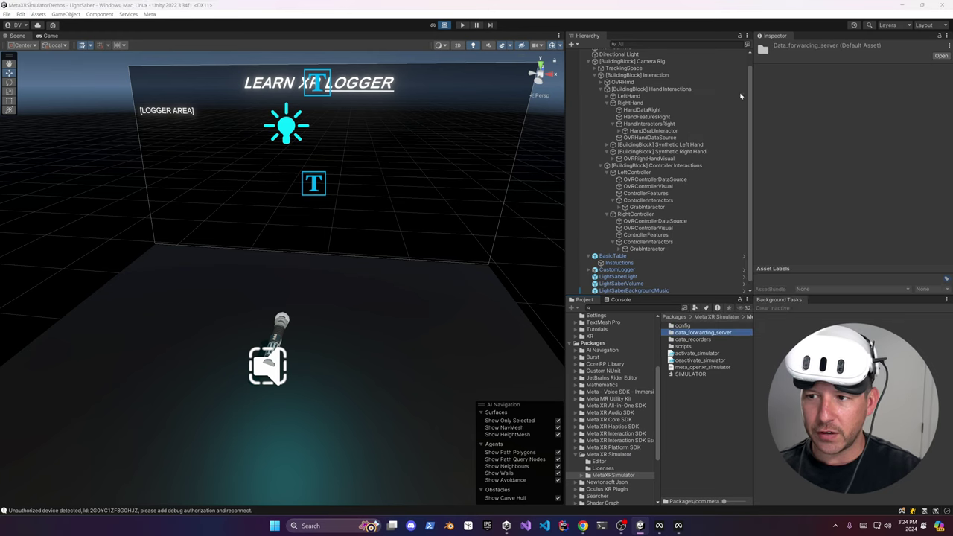
pyautogui.moveTo(385, 14); pyautogui.dragTo(572, 99)
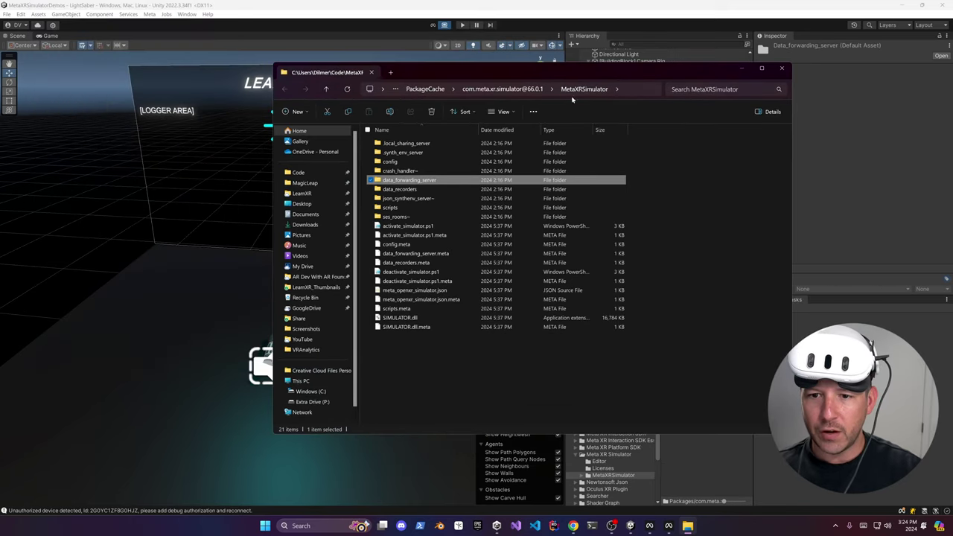
pyautogui.doubleClick(397, 182)
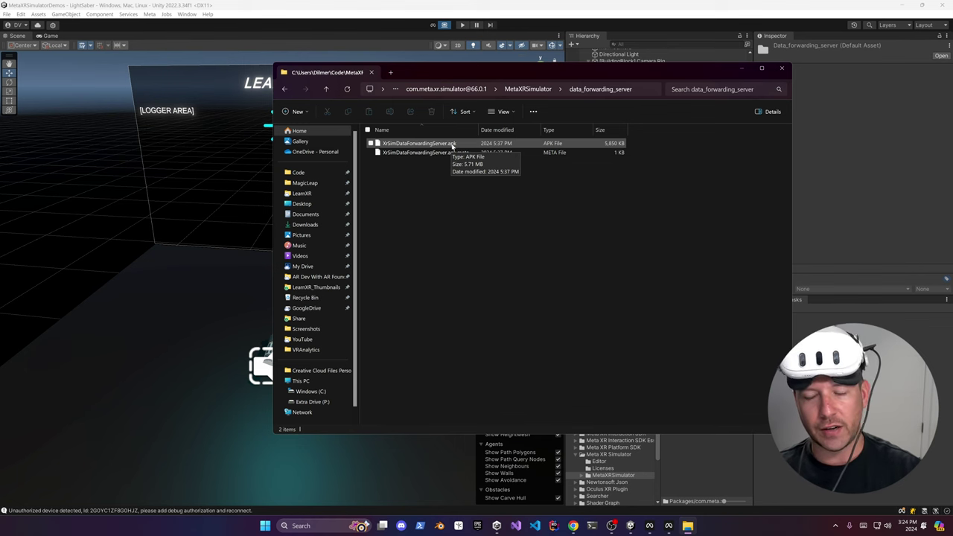
# - Switch to Meta Quest Developer Hub's Device Manager and install XrSimDataForwardingServer.apk on the connected Meta Quest 3
pyautogui.doubleClick(452, 145)
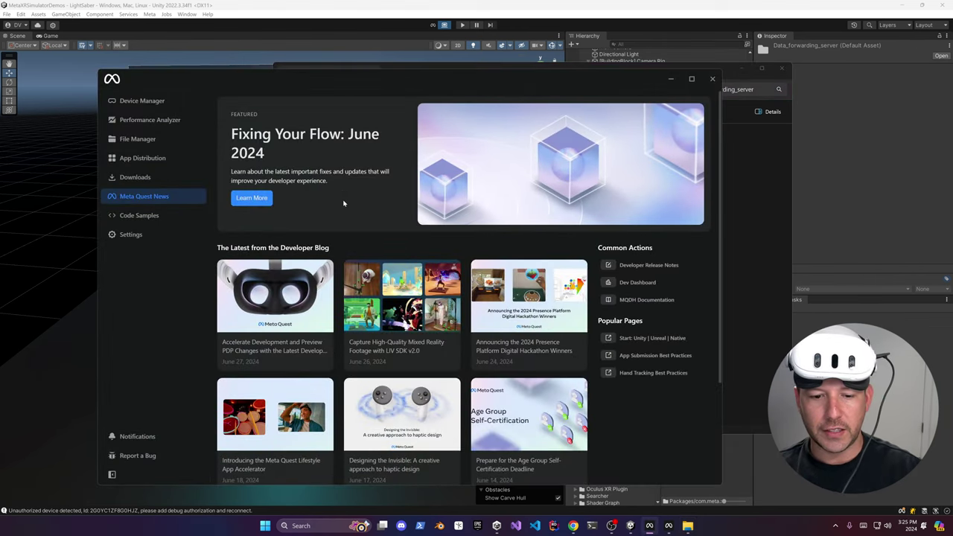
pyautogui.click(138, 103)
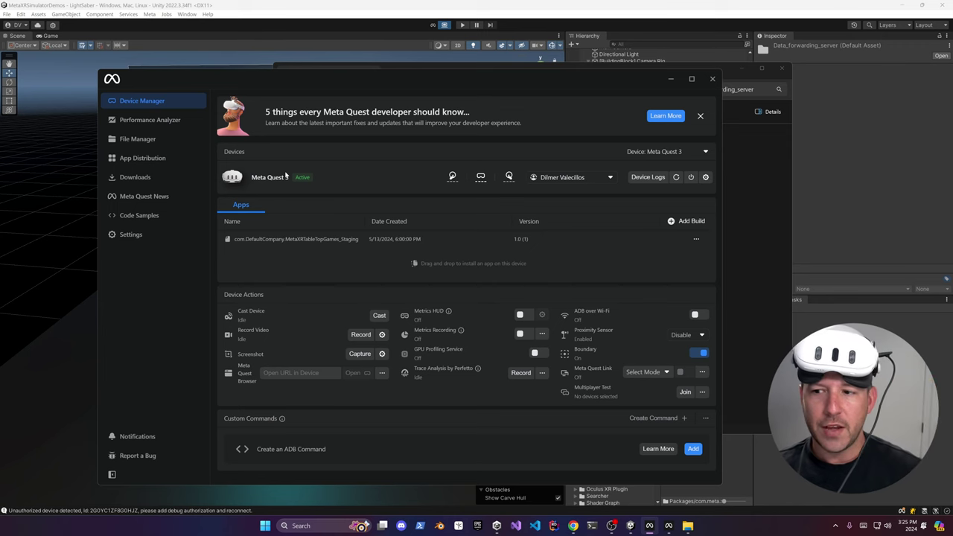
pyautogui.moveTo(440, 80); pyautogui.dragTo(388, 75)
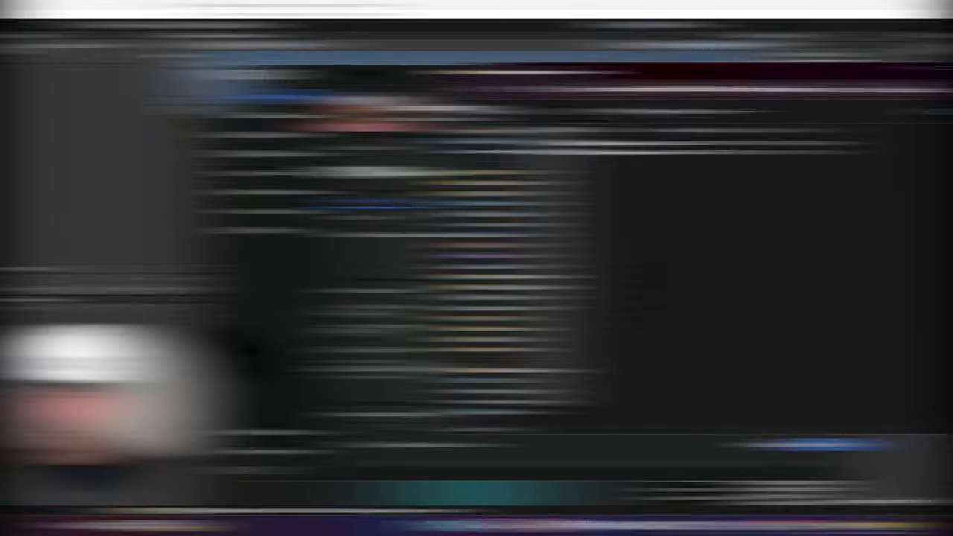
pyautogui.moveTo(563, 87); pyautogui.dragTo(236, 385)
pyautogui.moveTo(310, 300); pyautogui.dragTo(464, 253)
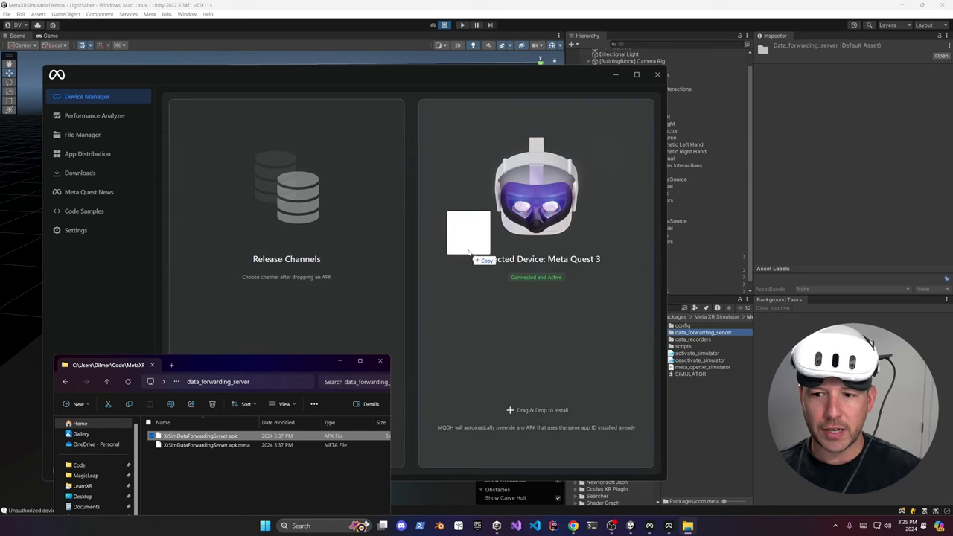
pyautogui.moveTo(466, 254); pyautogui.dragTo(468, 255)
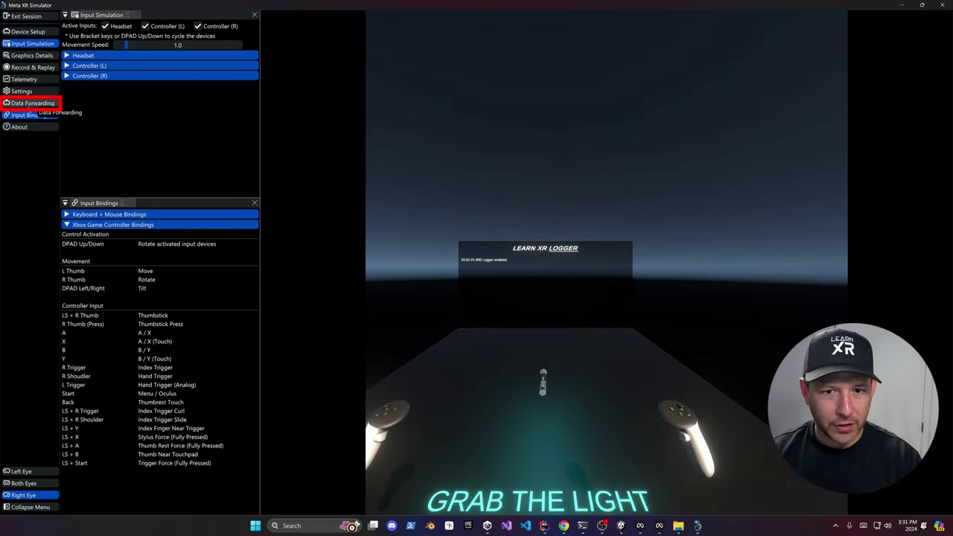
# - In Meta XR Simulator, connect the physical controllers through Data Forwarding and calibrate them
pyautogui.click(22, 103)
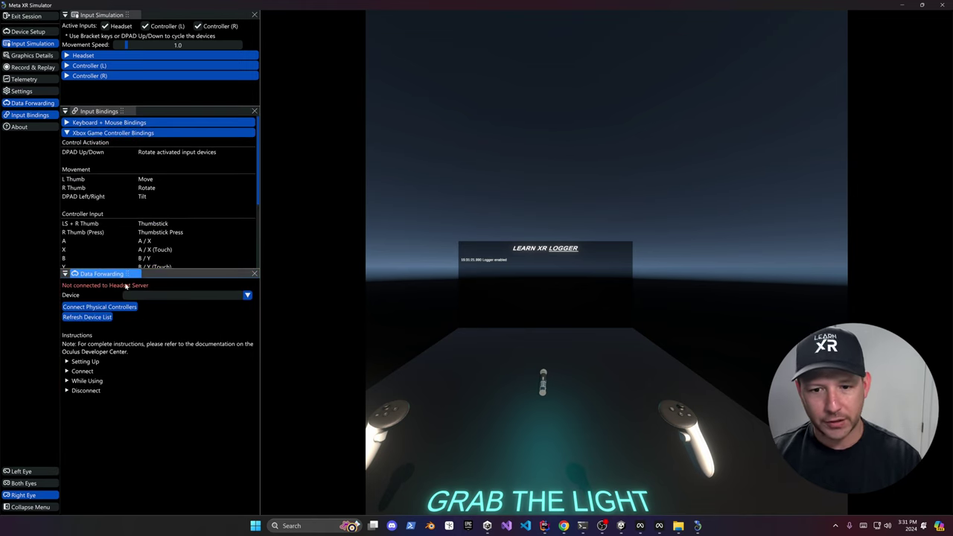
pyautogui.click(131, 323)
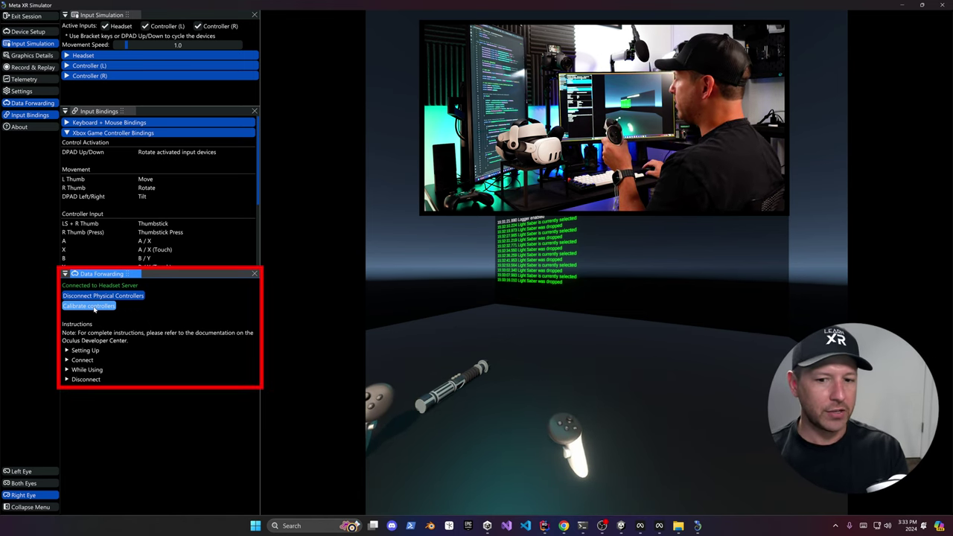
pyautogui.click(90, 306)
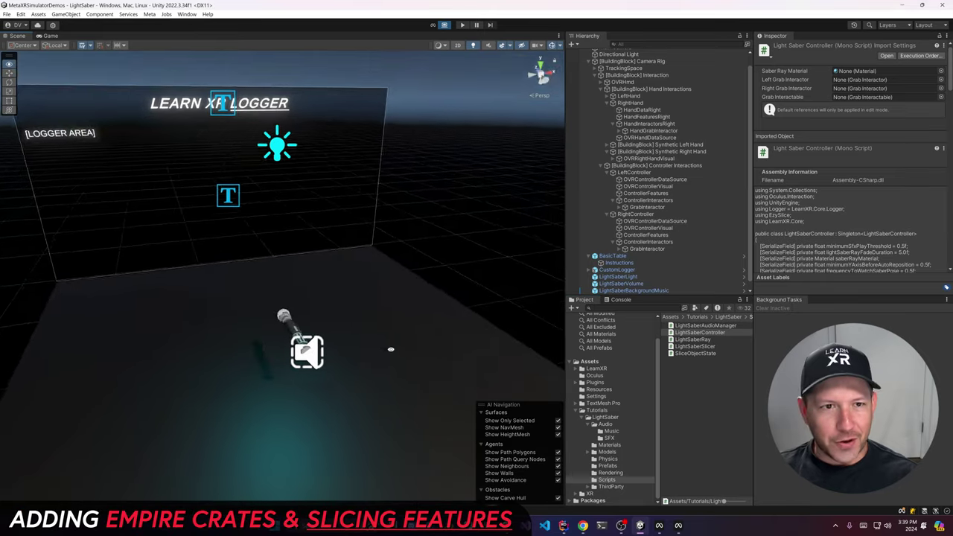
# - In Unity, place the EmpireCrate prefab from the LightSaber Prefabs folder on the table beside the light saber
pyautogui.moveTo(391, 348); pyautogui.dragTo(316, 349, button='right')
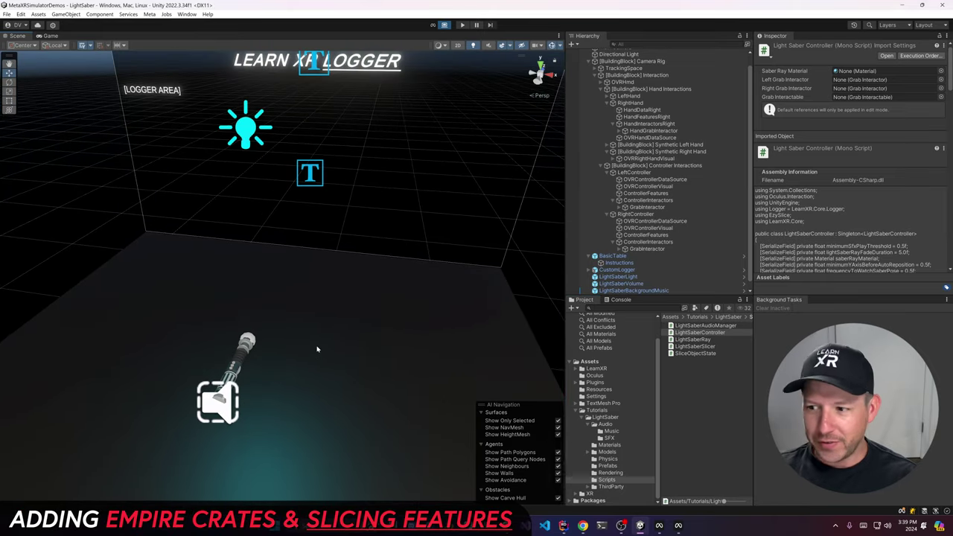
pyautogui.click(608, 465)
pyautogui.scroll(-2, 357, 383)
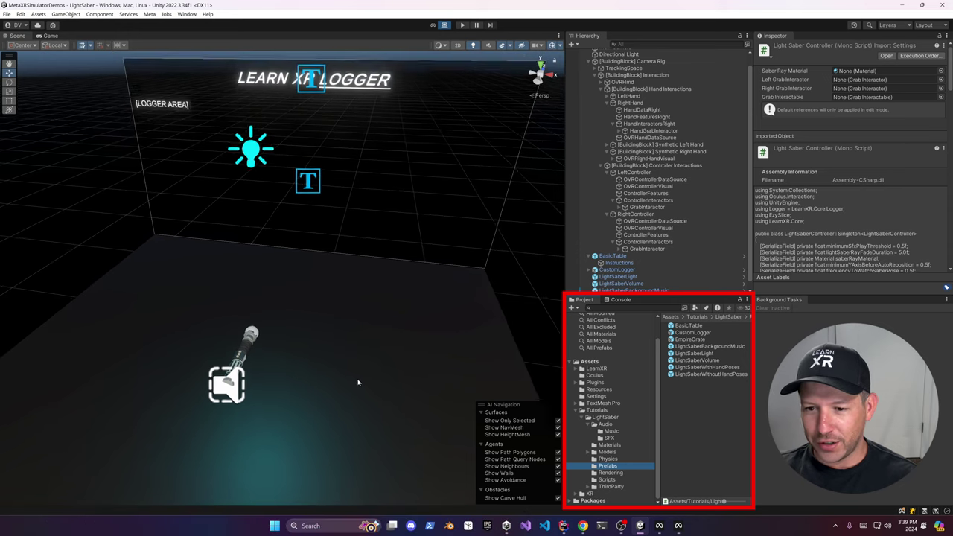
pyautogui.moveTo(358, 383); pyautogui.dragTo(396, 376, button='right')
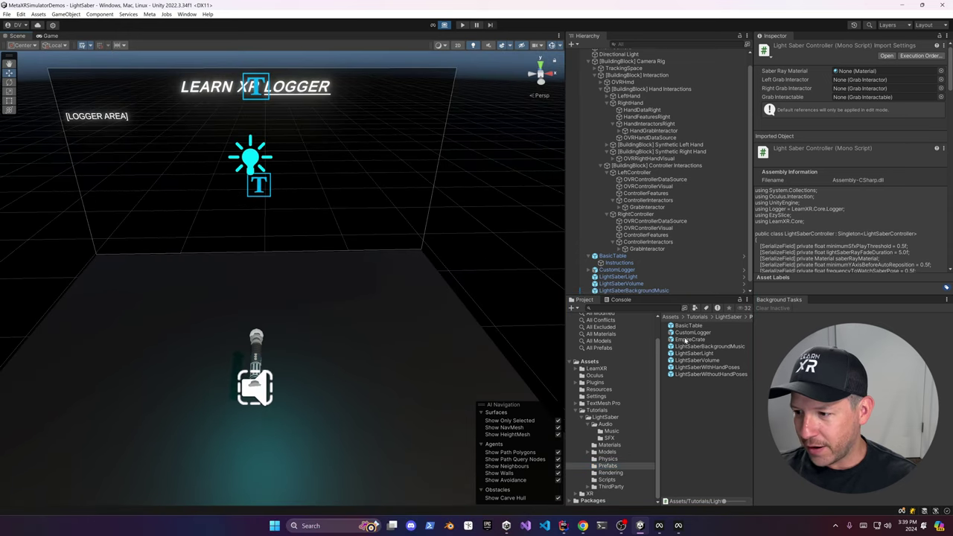
pyautogui.moveTo(683, 340); pyautogui.dragTo(379, 355)
pyautogui.scroll(-2, 445, 347)
pyautogui.scroll(-1, 425, 325)
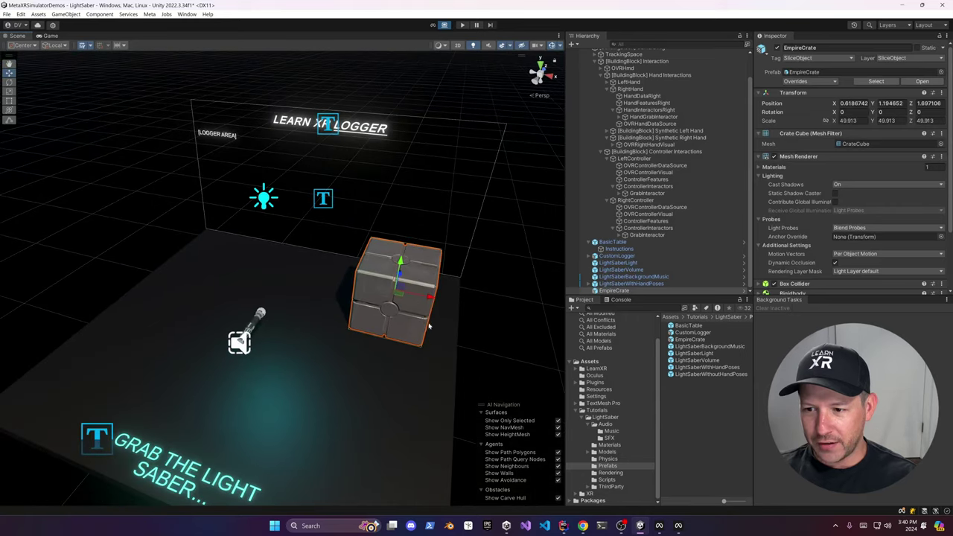
# - Duplicate the EmpireCrate to make four crates arranged around the light saber, and select the two front crates
pyautogui.hotkey('ctrl', 'd')
pyautogui.moveTo(433, 303); pyautogui.dragTo(160, 294)
pyautogui.hotkey('ctrl', 'd')
pyautogui.click(383, 279)
pyautogui.click(394, 283)
pyautogui.hotkey('ctrl', 'd')
pyautogui.keyDown('alt'); pyautogui.moveTo(441, 293); pyautogui.dragTo(364, 337); pyautogui.keyUp('alt')
pyautogui.keyDown('alt'); pyautogui.moveTo(303, 320); pyautogui.dragTo(377, 310); pyautogui.keyUp('alt')
pyautogui.keyDown('shift'); pyautogui.click(153, 333); pyautogui.keyUp('shift')
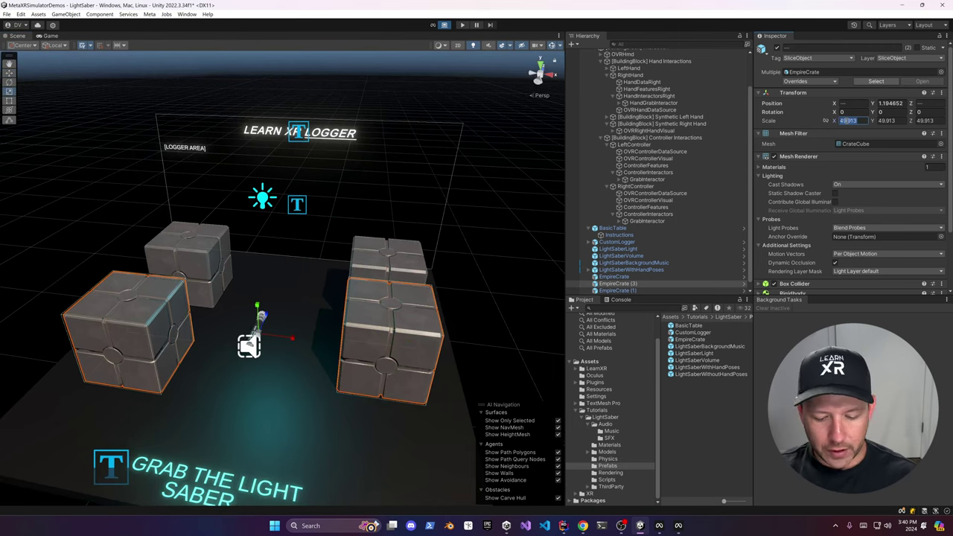
# - Set the scale of the two selected front crates to 30 on the X, Y and Z axes
pyautogui.write('3030')
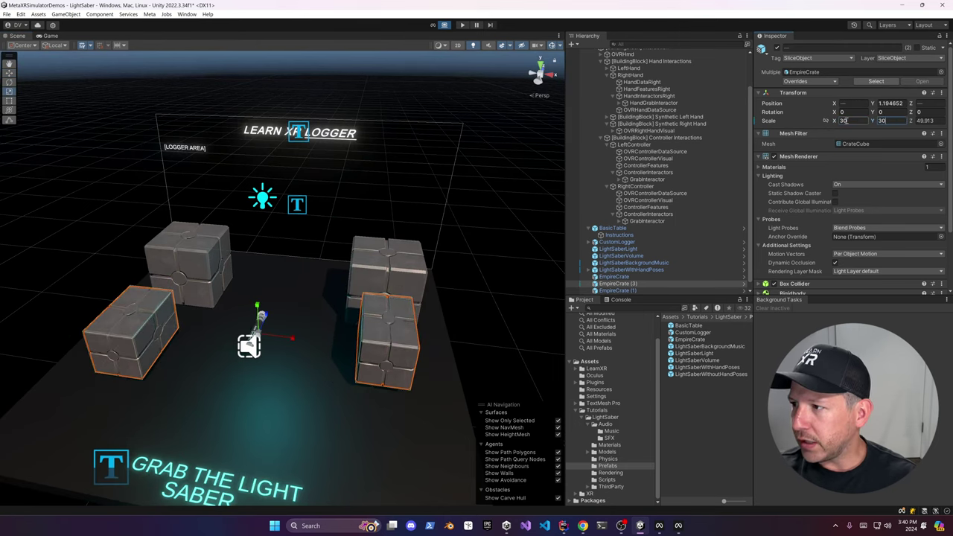
pyautogui.press('Tab')
pyautogui.write('30')
pyautogui.keyDown('alt'); pyautogui.moveTo(377, 353); pyautogui.dragTo(352, 330); pyautogui.keyUp('alt')
pyautogui.moveTo(351, 330); pyautogui.dragTo(344, 346, button='right')
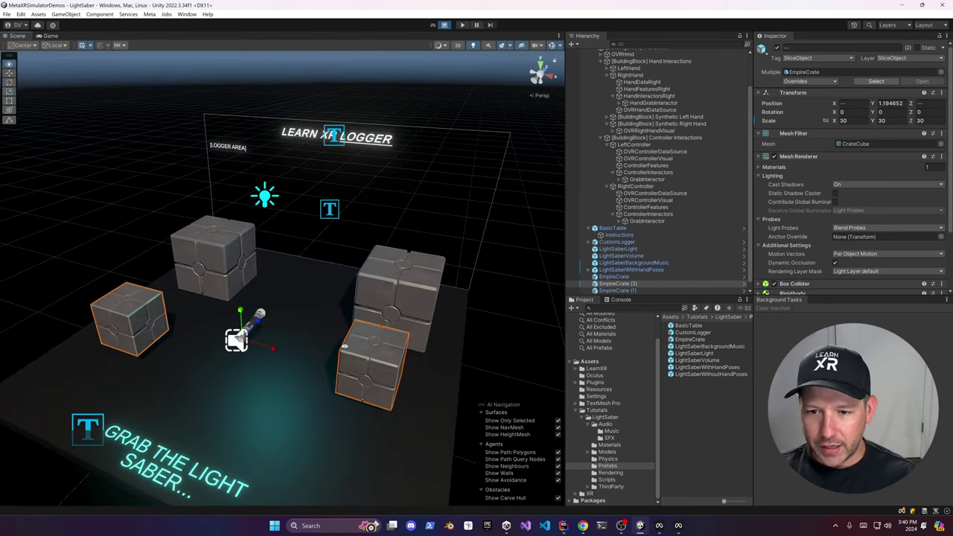
# - Duplicate the two larger rear crates and move the copies straight up above the originals
pyautogui.moveTo(201, 326); pyautogui.dragTo(223, 298, button='right')
pyautogui.click(243, 263)
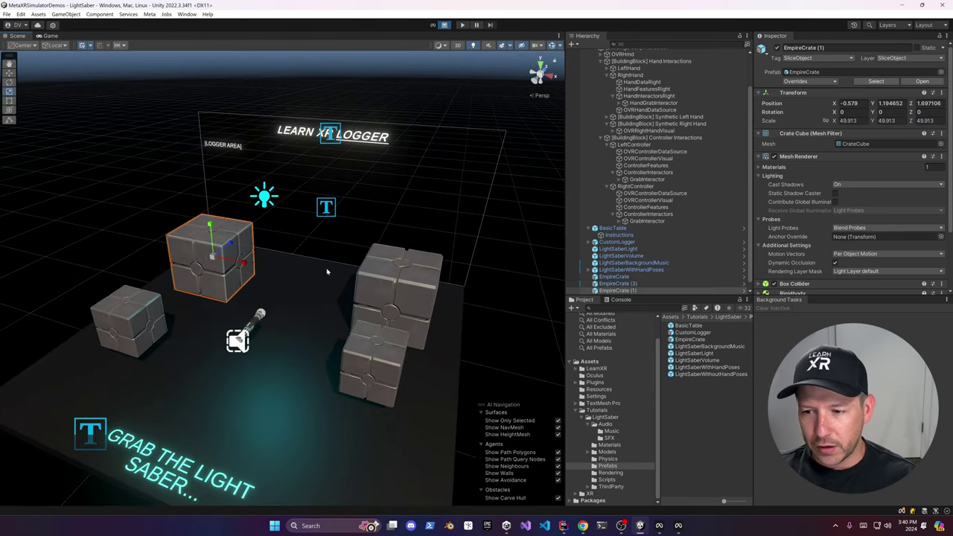
pyautogui.keyDown('shift'); pyautogui.click(382, 282); pyautogui.keyUp('shift')
pyautogui.hotkey('ctrl', 'd')
pyautogui.moveTo(298, 259); pyautogui.dragTo(306, 155)
# - Select all four larger rear crates and raise them together, bringing the lower pair to a Y position of about 1.42
pyautogui.click(405, 286)
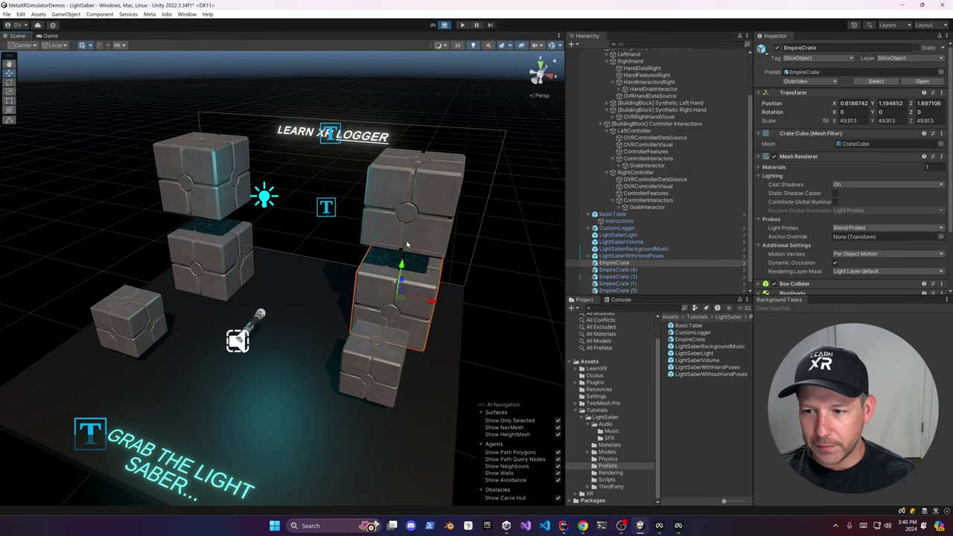
pyautogui.click(407, 245)
pyautogui.keyDown('alt'); pyautogui.moveTo(338, 293); pyautogui.dragTo(357, 263); pyautogui.keyUp('alt')
pyautogui.click(385, 278)
pyautogui.keyDown('shift'); pyautogui.click(186, 286); pyautogui.keyUp('shift')
pyautogui.keyDown('shift'); pyautogui.click(170, 226); pyautogui.keyUp('shift')
pyautogui.keyDown('ctrl'); pyautogui.click(395, 207); pyautogui.keyUp('ctrl')
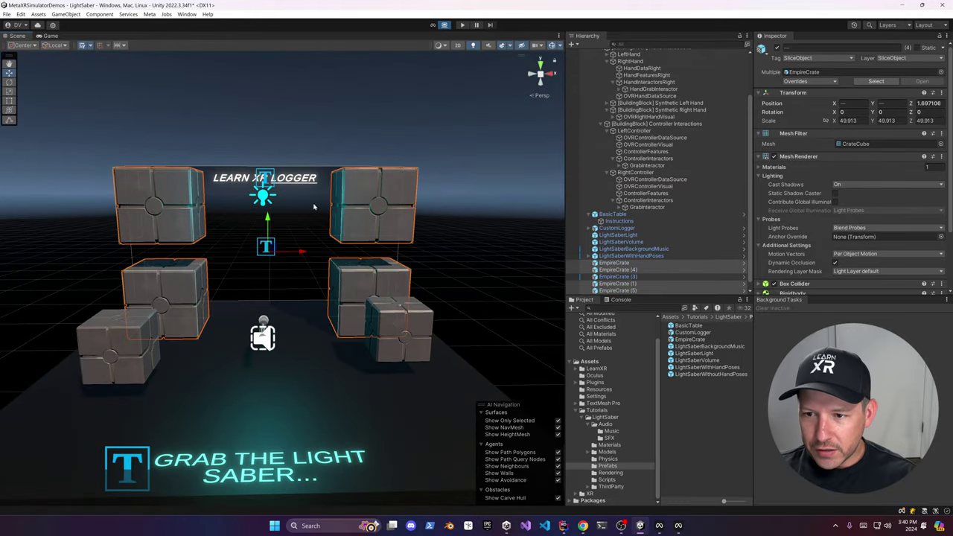
pyautogui.moveTo(269, 219); pyautogui.dragTo(269, 204)
pyautogui.keyDown('alt'); pyautogui.moveTo(408, 264); pyautogui.dragTo(382, 268); pyautogui.keyUp('alt')
pyautogui.moveTo(280, 200); pyautogui.dragTo(287, 176)
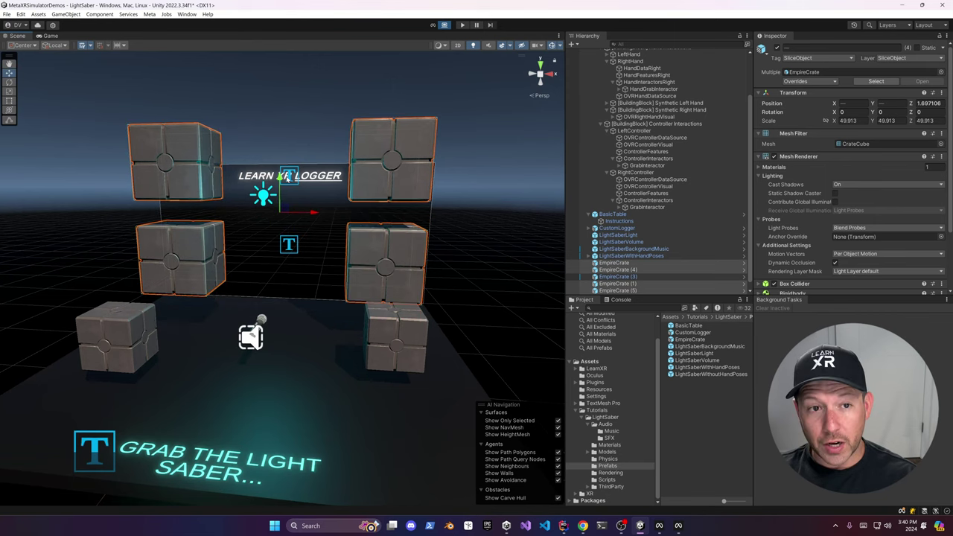
# - Raise the two small front crates together so they float slightly above the table
pyautogui.click(393, 340)
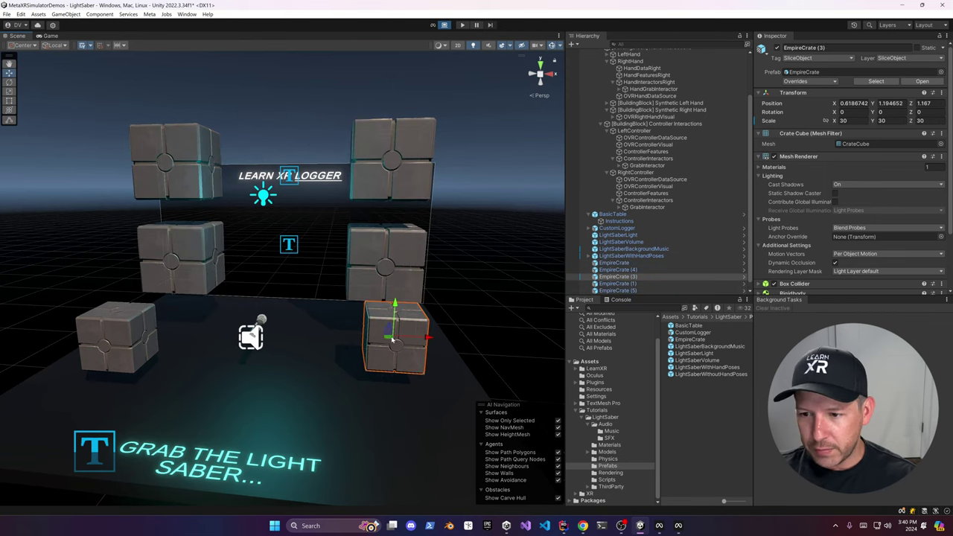
pyautogui.keyDown('ctrl'); pyautogui.click(141, 327); pyautogui.keyUp('ctrl')
pyautogui.moveTo(255, 305); pyautogui.dragTo(258, 280)
pyautogui.keyDown('alt'); pyautogui.moveTo(266, 241); pyautogui.dragTo(396, 279); pyautogui.keyUp('alt')
pyautogui.click(445, 250)
pyautogui.scroll(-5, 453, 257)
pyautogui.keyDown('alt'); pyautogui.moveTo(453, 257); pyautogui.dragTo(441, 267); pyautogui.keyUp('alt')
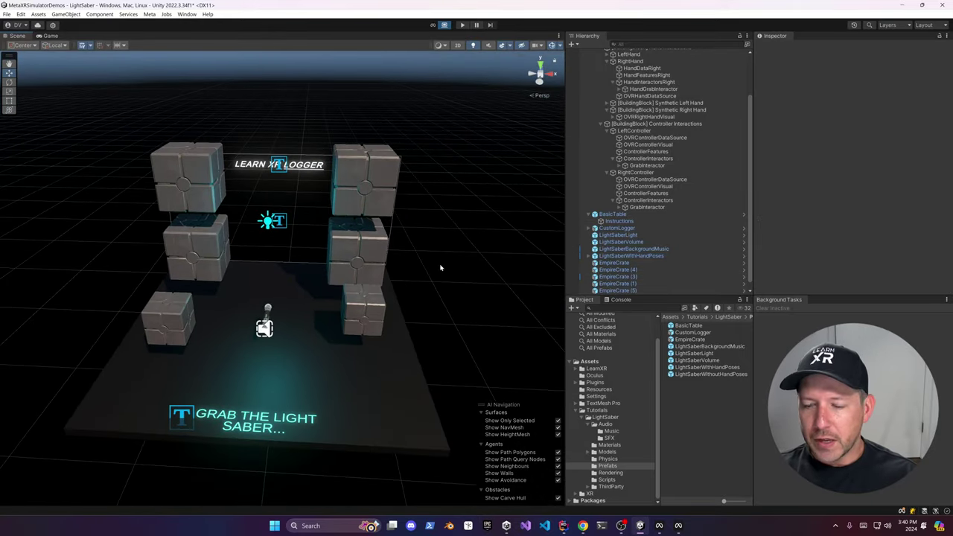
# - Rename the five numbered crate copies to EmpireCrate in one go
pyautogui.scroll(-1, 644, 236)
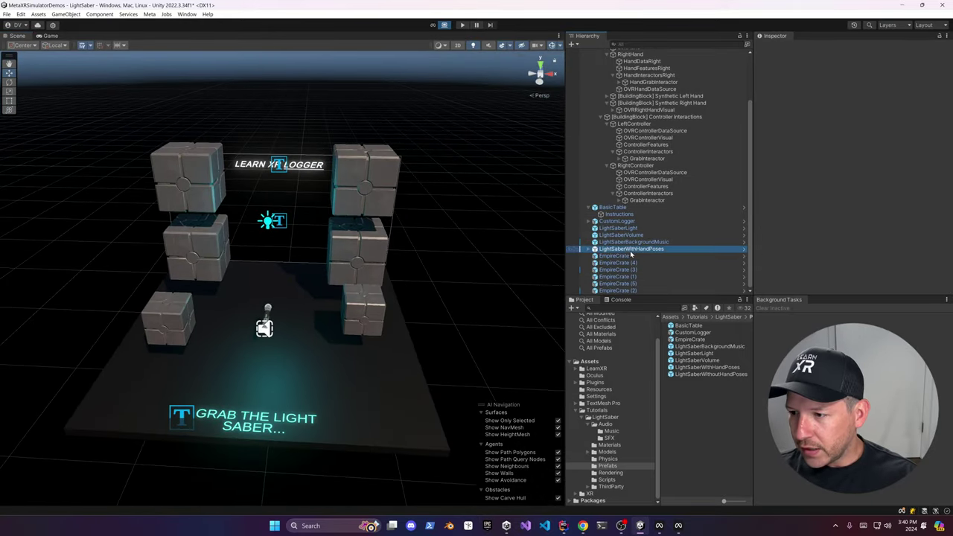
pyautogui.click(629, 256)
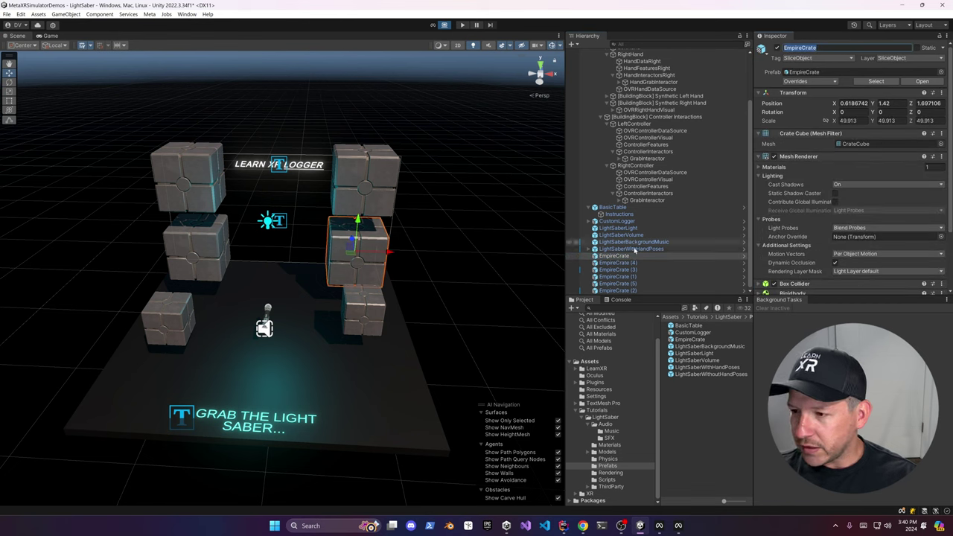
pyautogui.click(626, 262)
pyautogui.keyDown('shift'); pyautogui.click(633, 291); pyautogui.keyUp('shift')
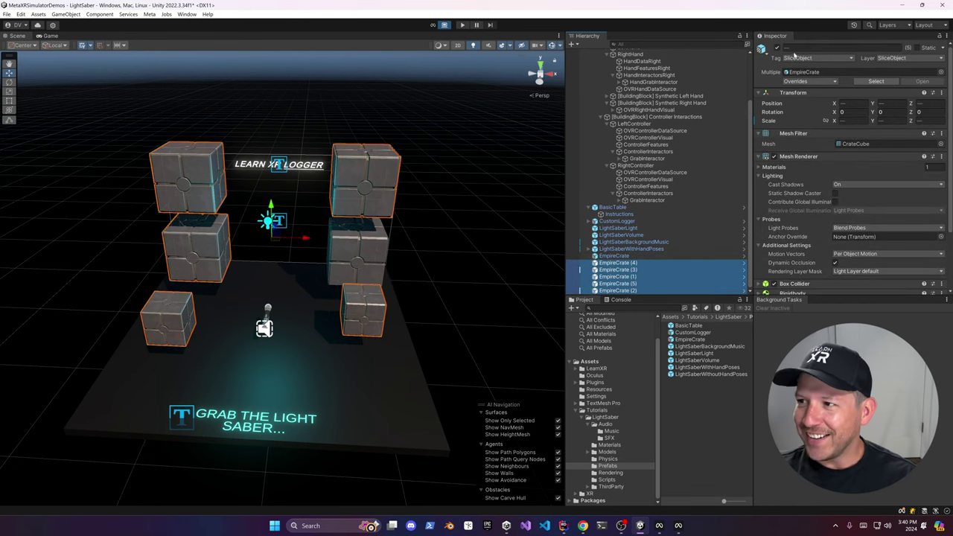
pyautogui.click(833, 47)
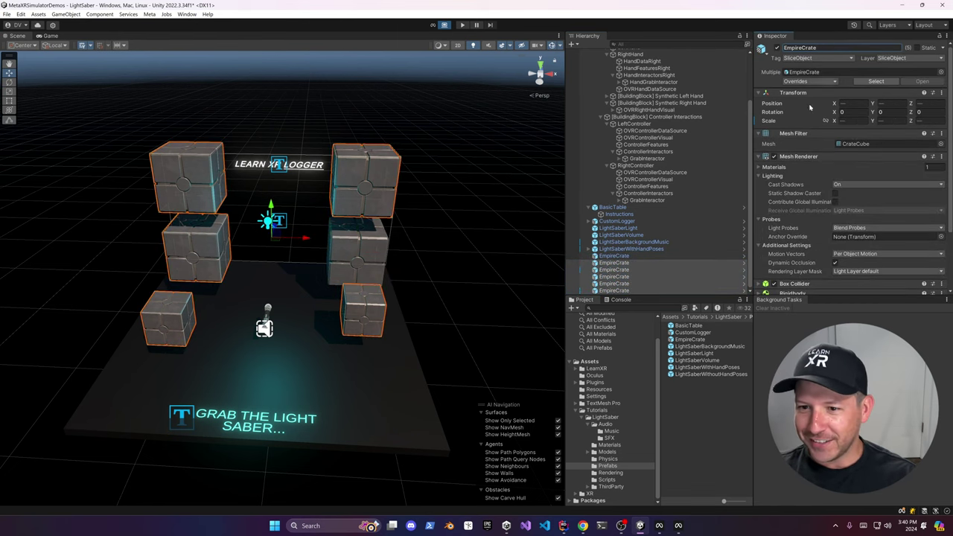
# - Add the Light Saber Slicer script component to the LightSaberWithHandPoses object
pyautogui.click(633, 255)
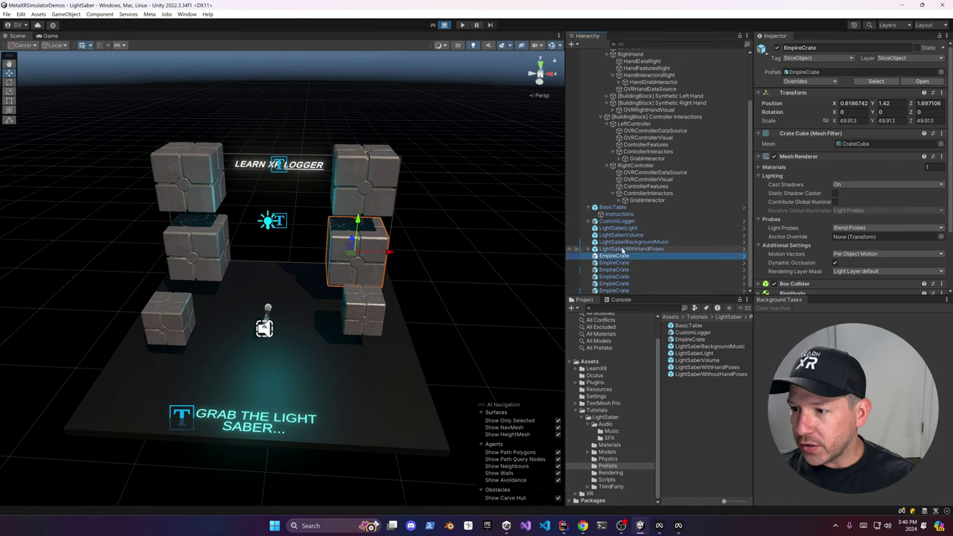
pyautogui.click(632, 249)
pyautogui.click(806, 211)
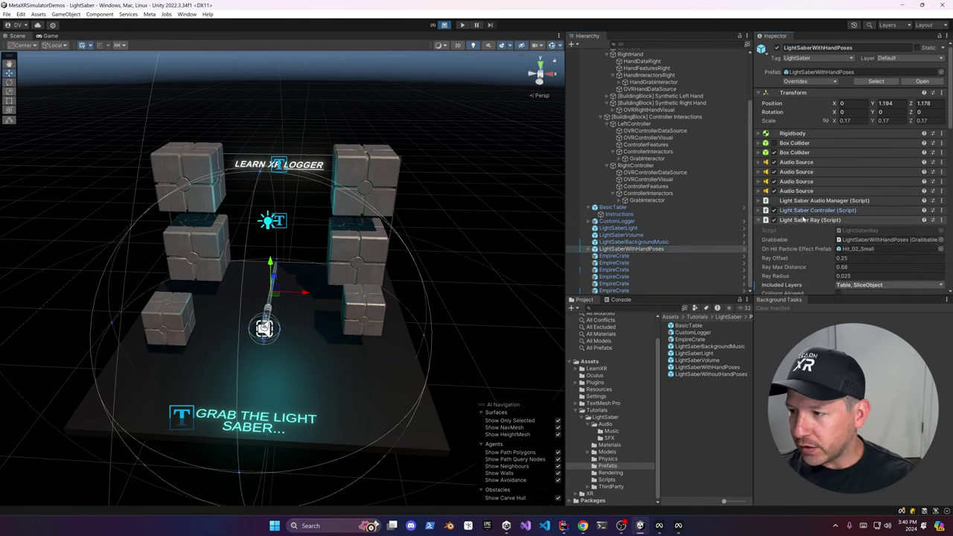
pyautogui.scroll(-15, 806, 152)
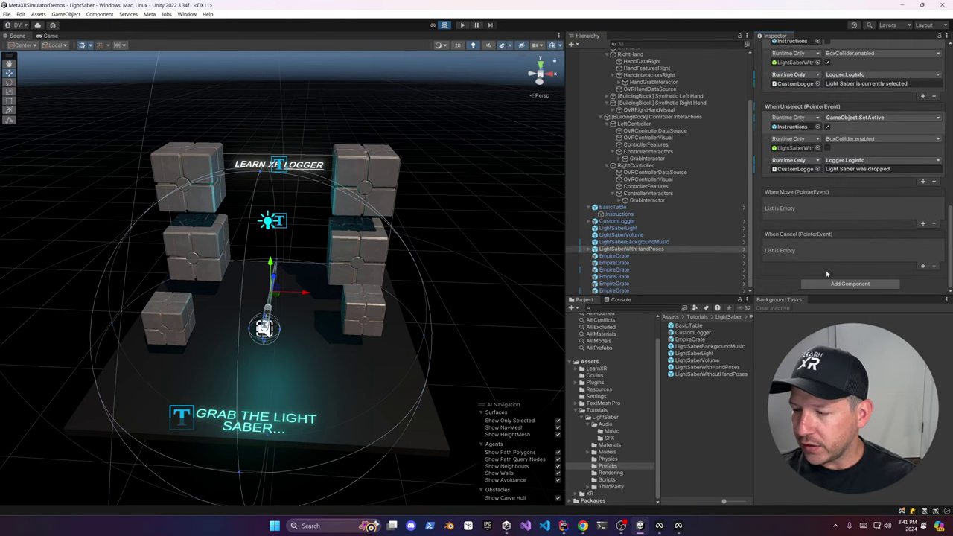
pyautogui.click(822, 286)
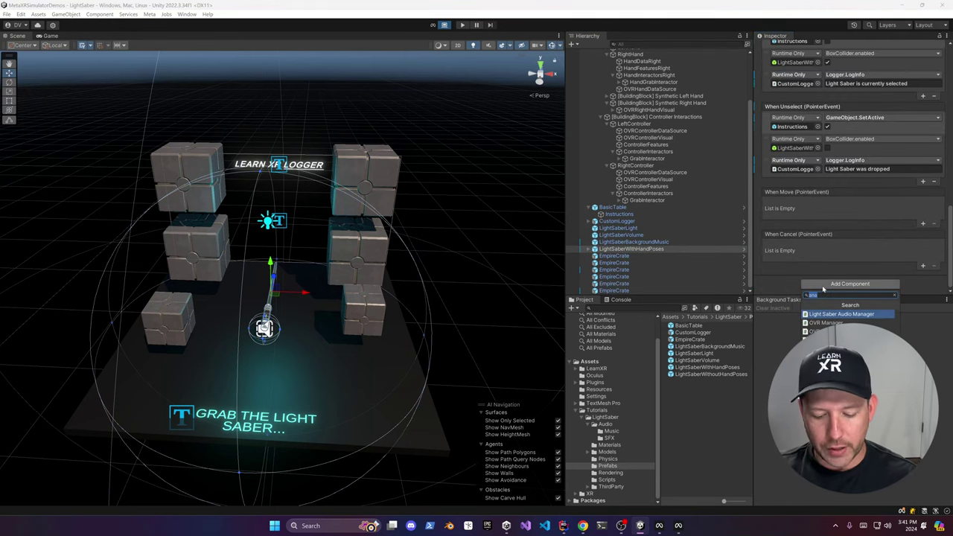
pyautogui.write('slice')
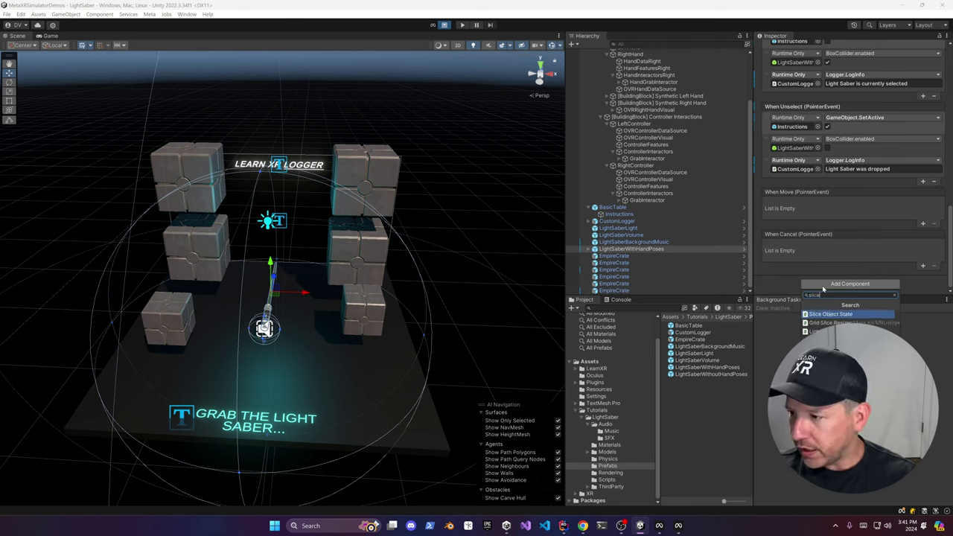
pyautogui.press('Down')
pyautogui.press('Down')
pyautogui.press('Return')
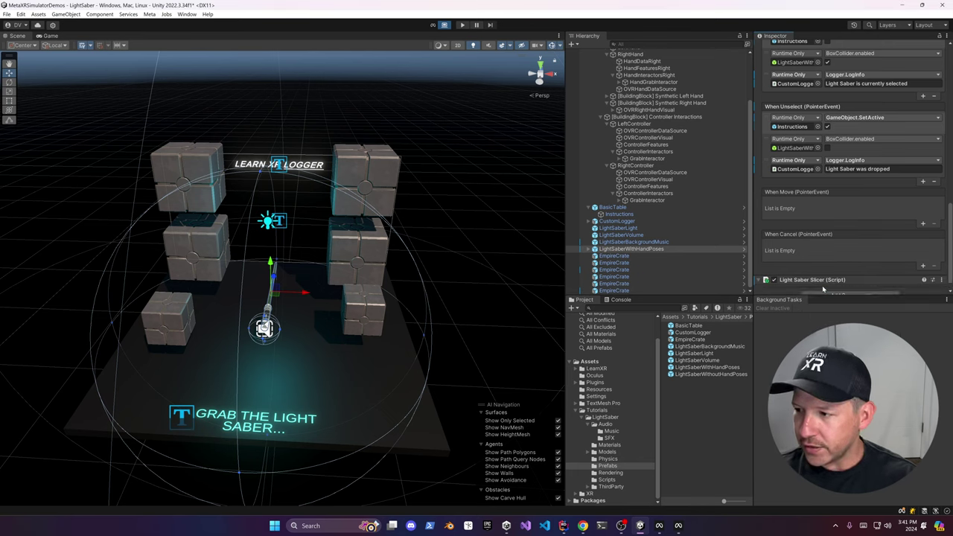
pyautogui.scroll(-5, 824, 288)
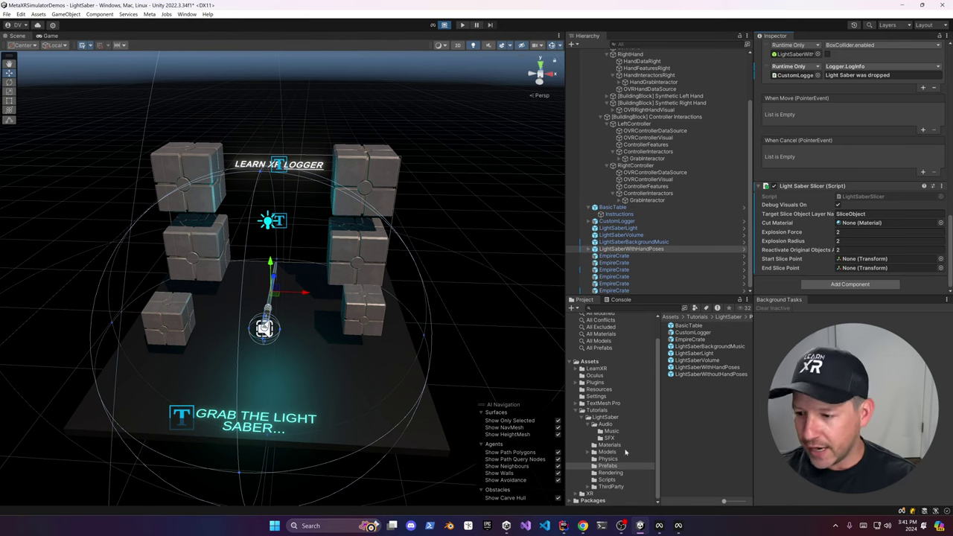
# - Set the slicer's Cut Material to CutMaterial, Explosion Force and Explosion Radius to 130, and the Reactivate Original Objects value to 1
pyautogui.click(613, 486)
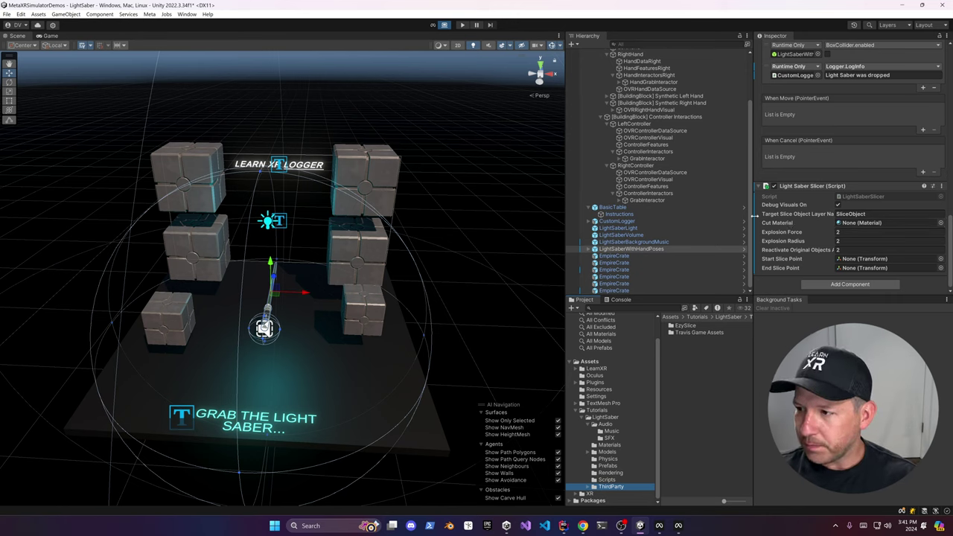
pyautogui.click(941, 224)
pyautogui.write('cut')
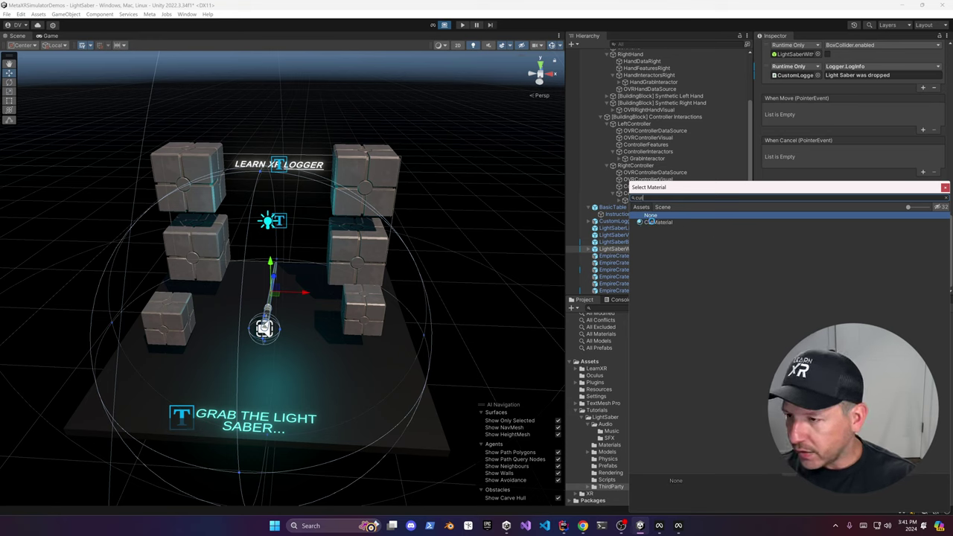
pyautogui.doubleClick(654, 222)
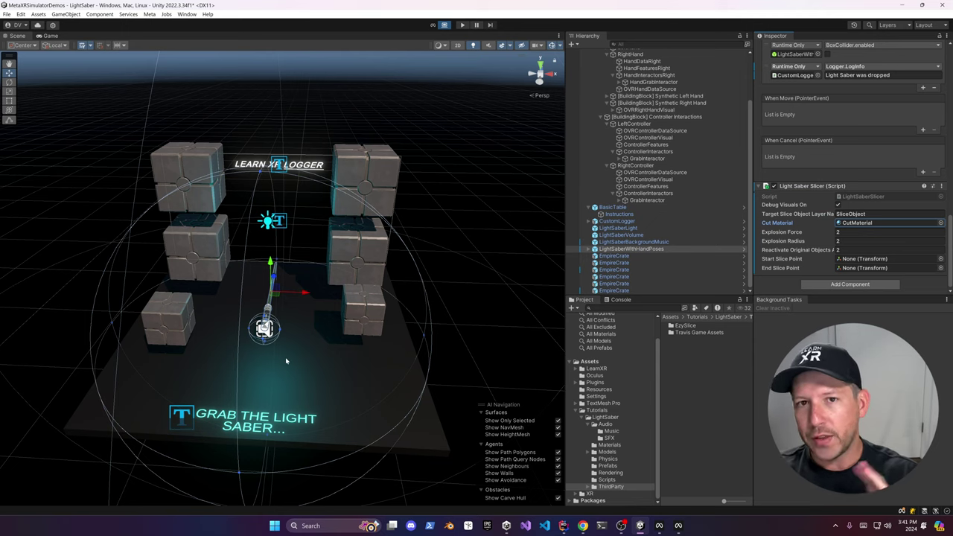
pyautogui.click(838, 233)
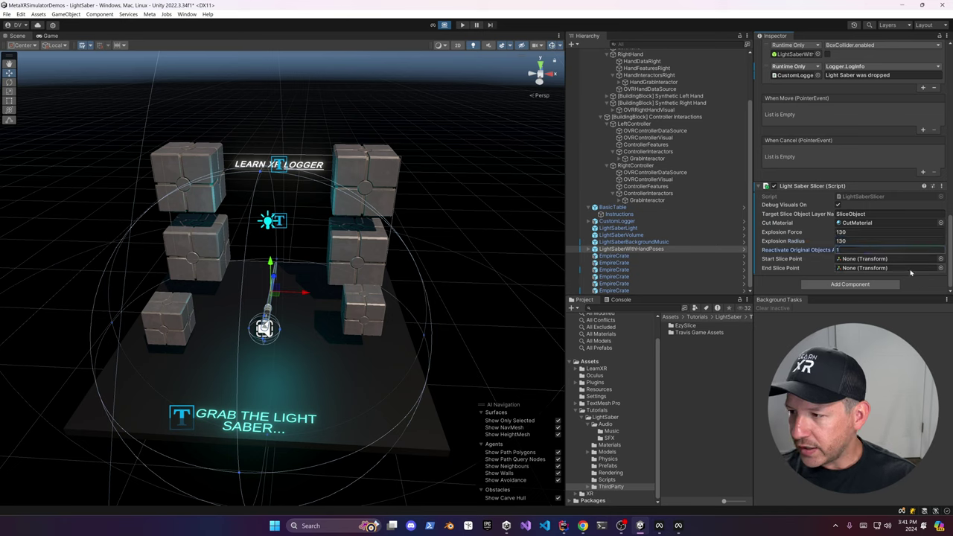
# - Assign StartPoint as the slicer's Start Slice Point and EndPoint as its End Slice Point
pyautogui.click(940, 260)
pyautogui.write('star')
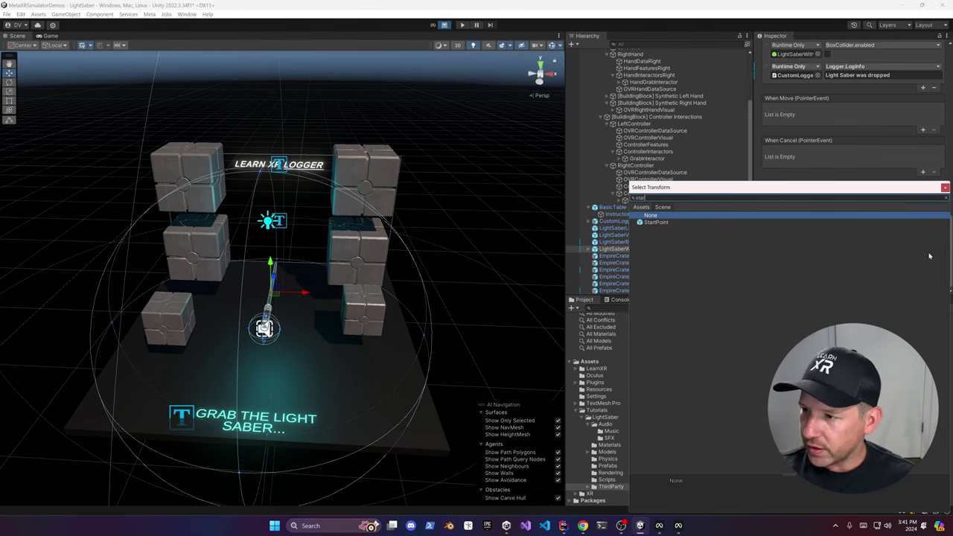
pyautogui.doubleClick(671, 222)
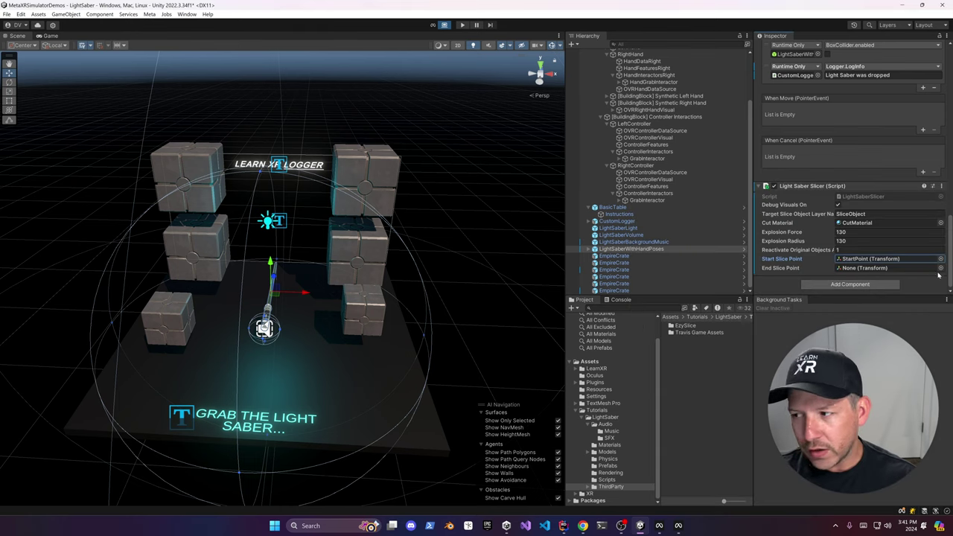
pyautogui.click(941, 272)
pyautogui.write('end')
pyautogui.doubleClick(646, 222)
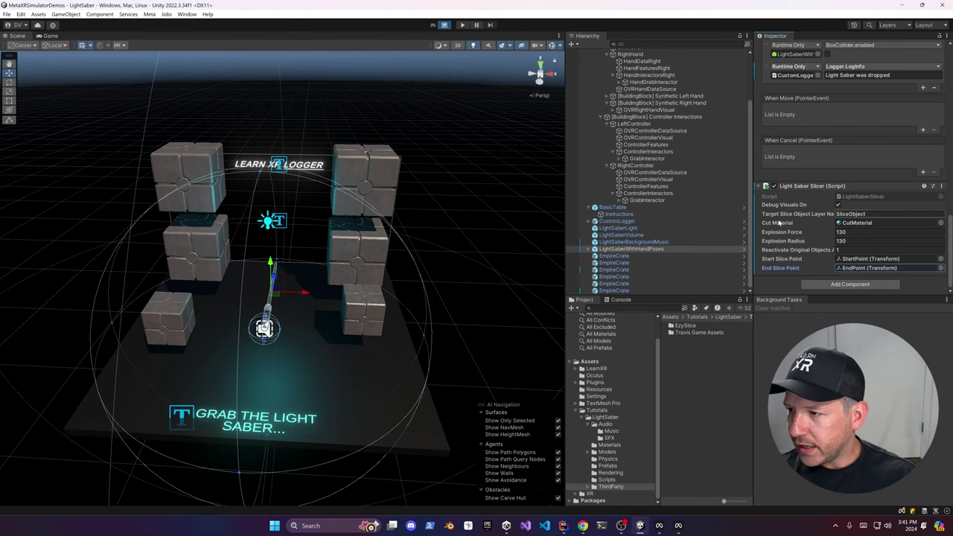
pyautogui.scroll(-3, 415, 276)
pyautogui.keyDown('alt'); pyautogui.moveTo(417, 277); pyautogui.dragTo(392, 287); pyautogui.keyUp('alt')
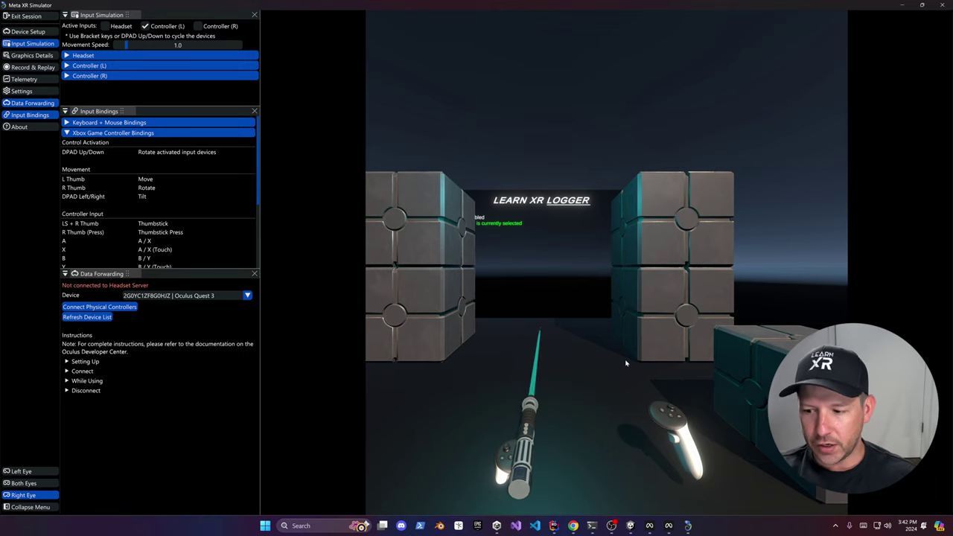
# - In Meta XR Simulator, move the left controller holding the light saber forward to test slicing the crates
pyautogui.press('w')
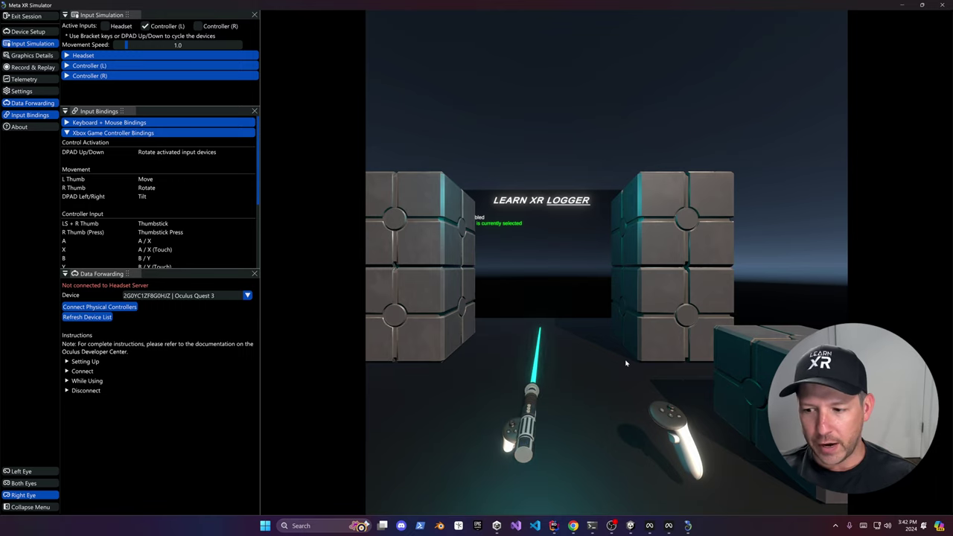
pyautogui.press('w')
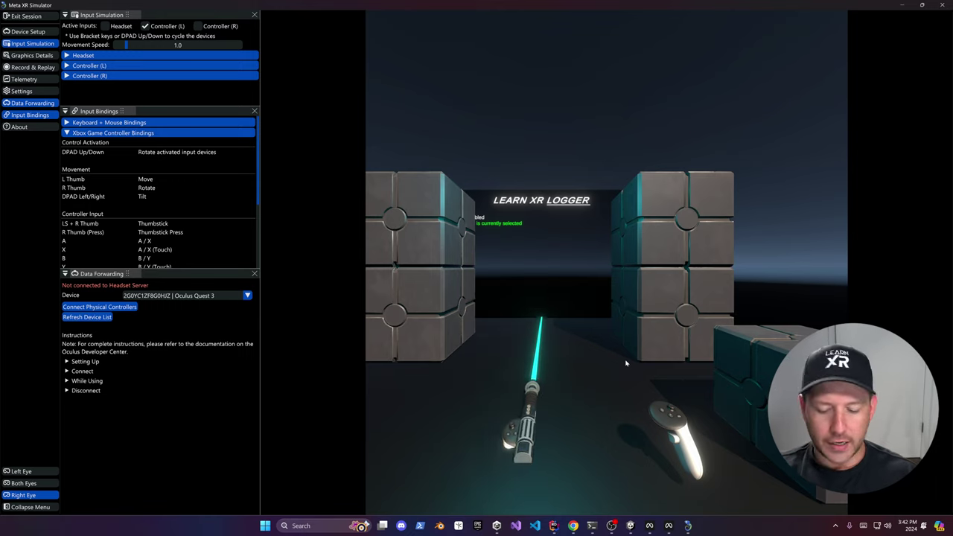
pyautogui.press('w')
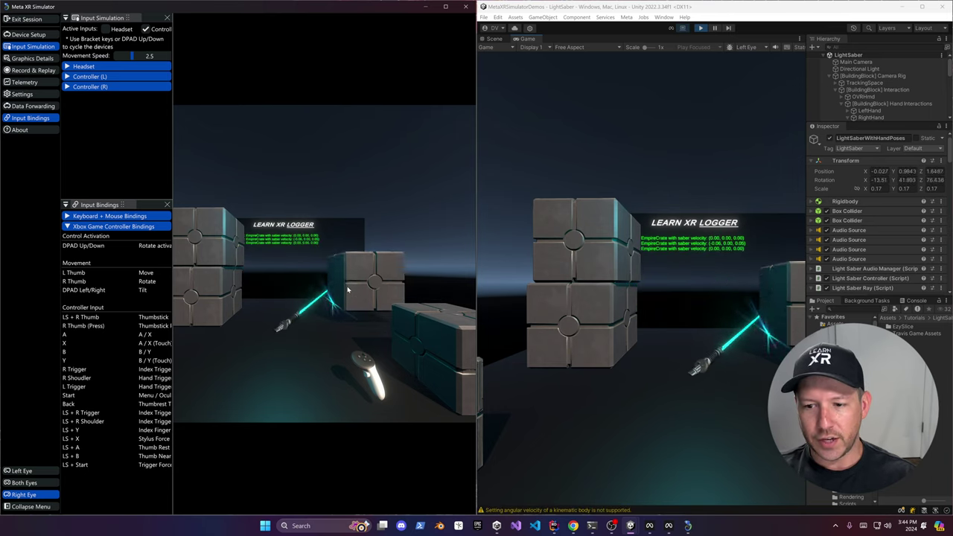
# - In Chrome, open MacOS Support (Experimental) from the Meta XR Simulator downloads page and review its prerequisites and installation instructions
pyautogui.scroll(-5, 894, 110)
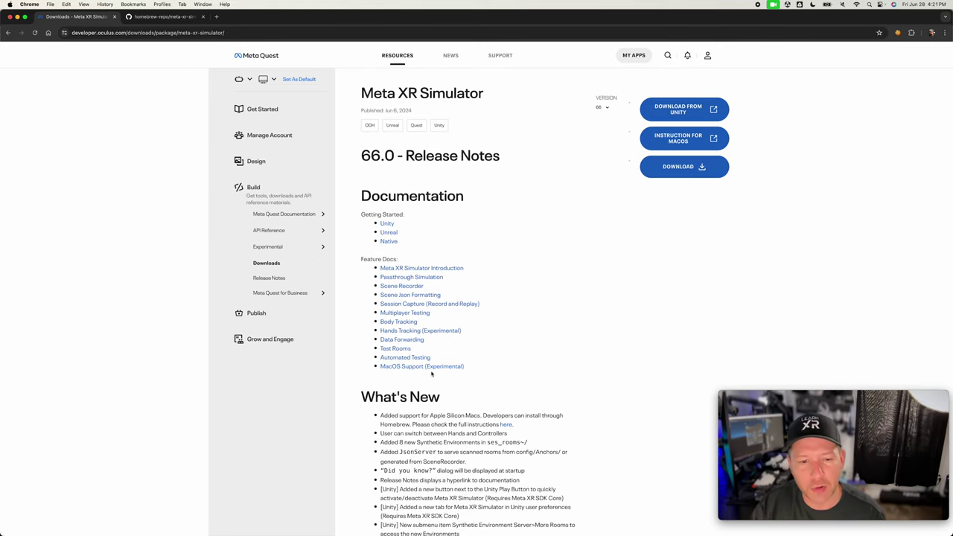
pyautogui.click(436, 366)
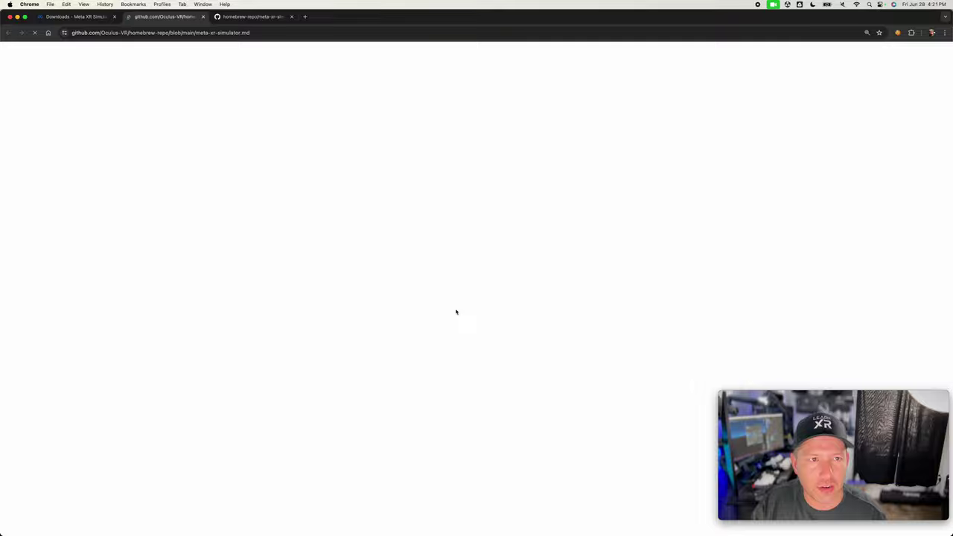
pyautogui.scroll(-5, 434, 329)
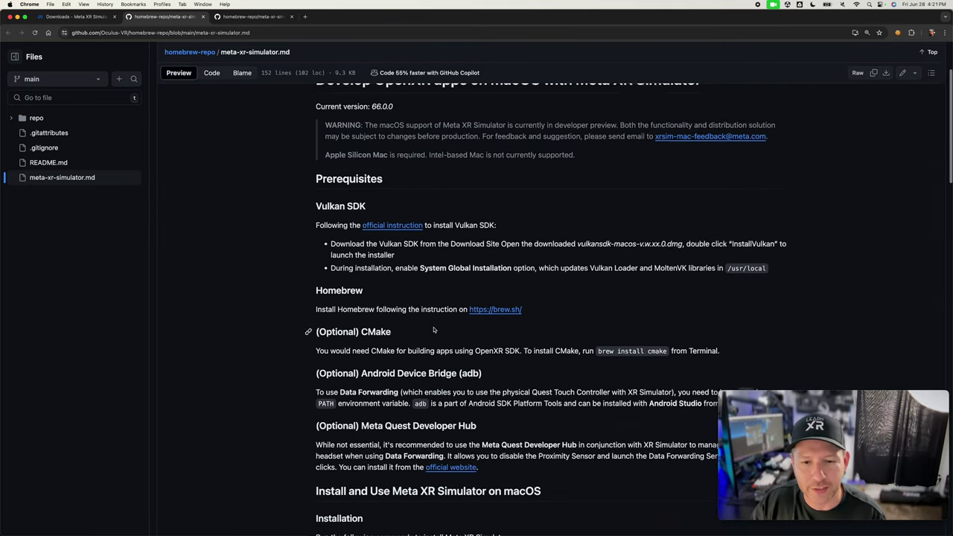
pyautogui.scroll(-2, 434, 329)
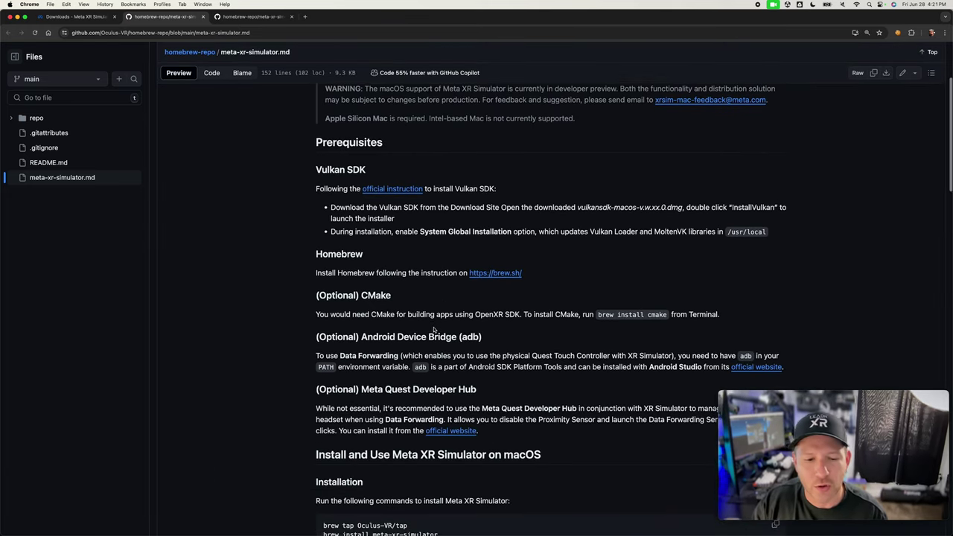
pyautogui.scroll(-3, 434, 329)
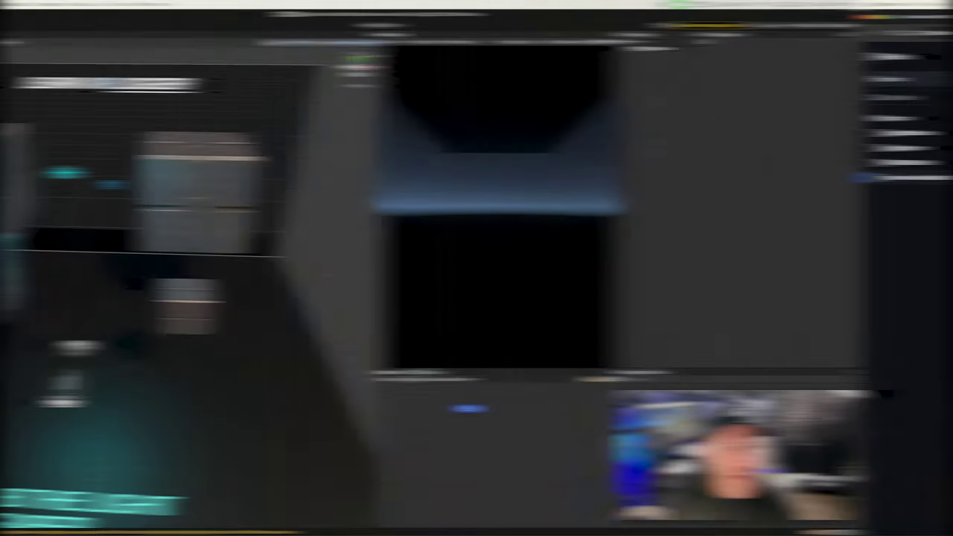
# - Open XR Plug-in Management in the project settings and compare the enabled plug-in providers for desktop and Android
pyautogui.click(44, 4)
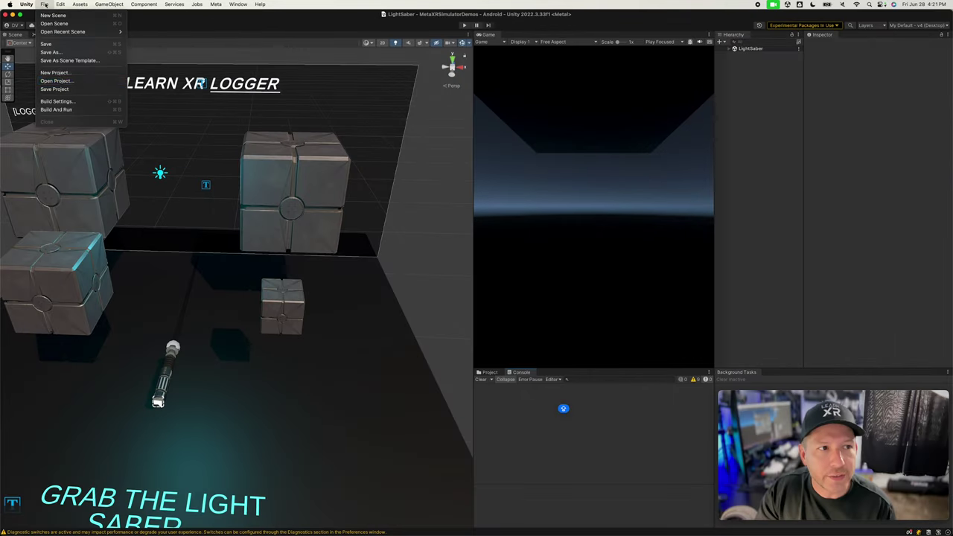
pyautogui.click(68, 102)
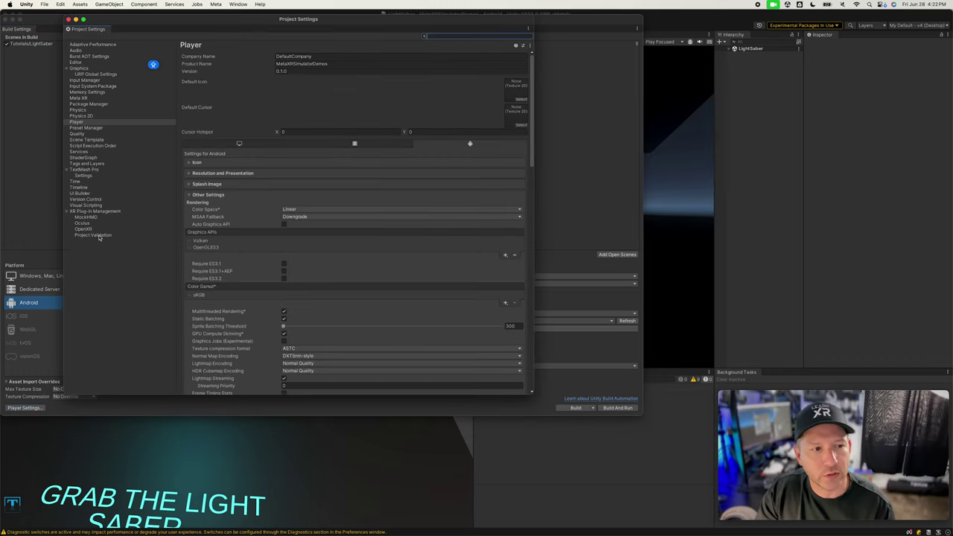
pyautogui.click(93, 211)
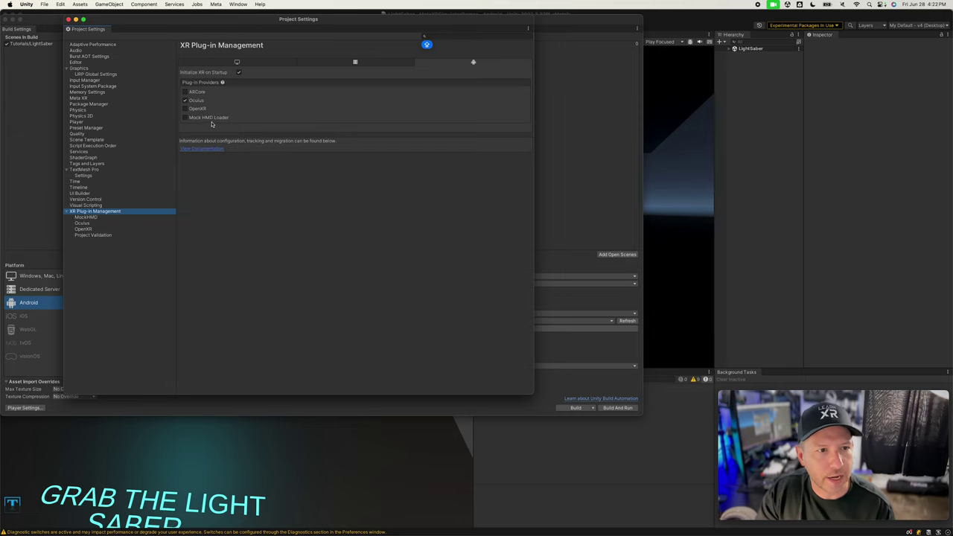
pyautogui.click(236, 64)
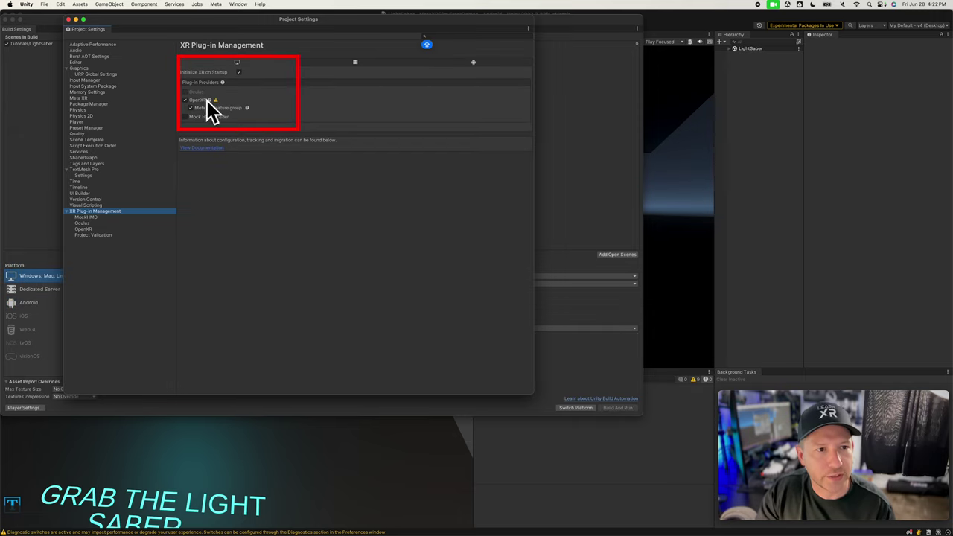
pyautogui.click(474, 63)
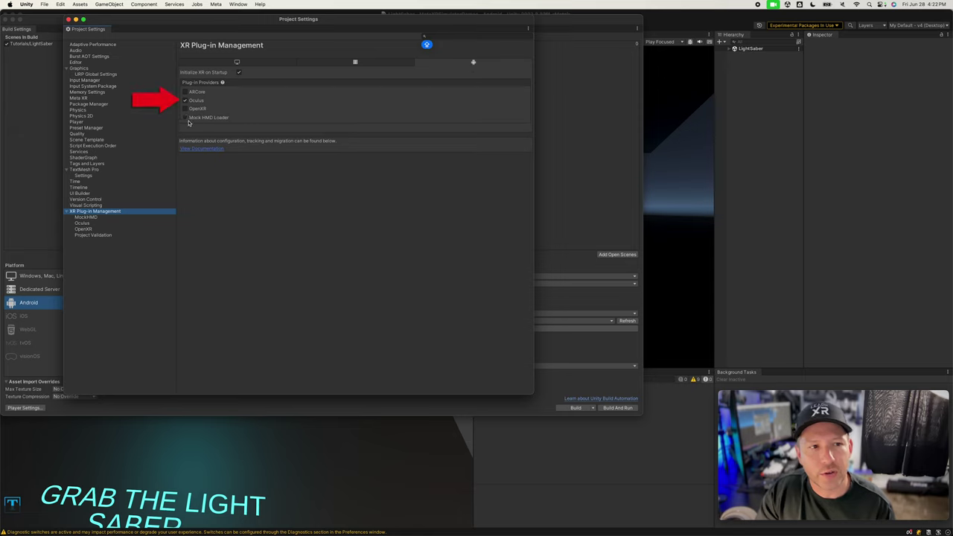
pyautogui.click(216, 64)
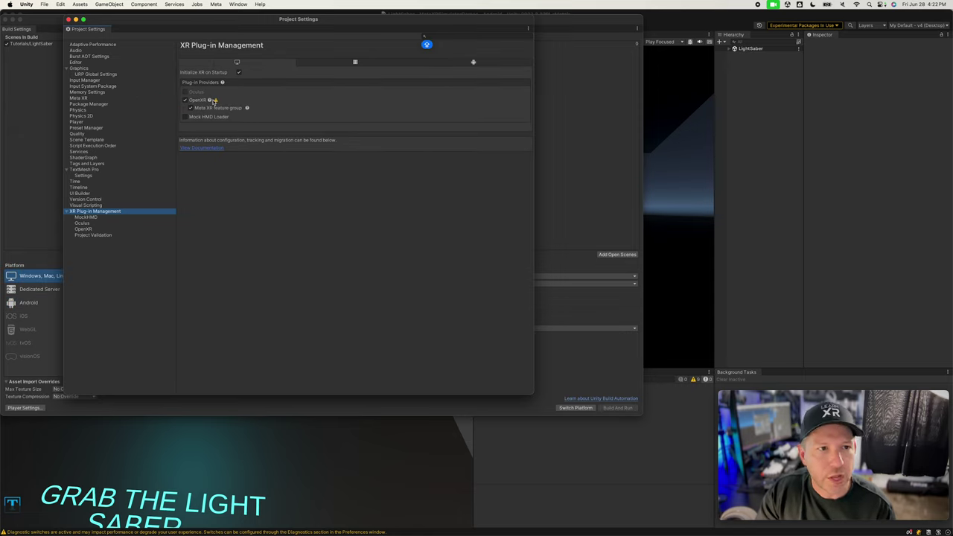
pyautogui.moveTo(211, 101)
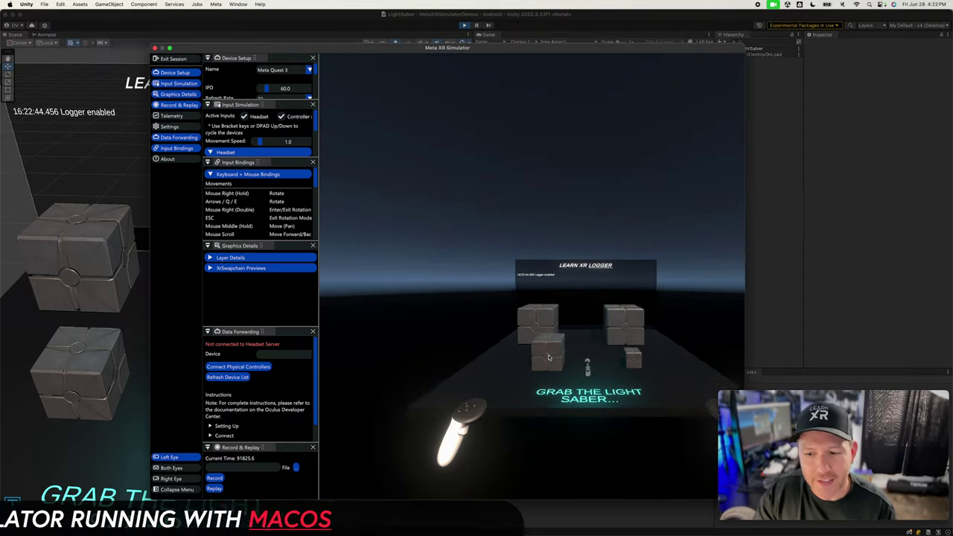
# - Run the scene in Meta XR Simulator on macOS, move toward the table and grab the light saber with the left controller
pyautogui.press('w')
pyautogui.press('d')
pyautogui.press('a')
pyautogui.press('d')
pyautogui.press('a')
pyautogui.press('a')
pyautogui.press('w')
pyautogui.moveTo(549, 359); pyautogui.dragTo(567, 374, button='right')
pyautogui.press('w')
pyautogui.press('w')
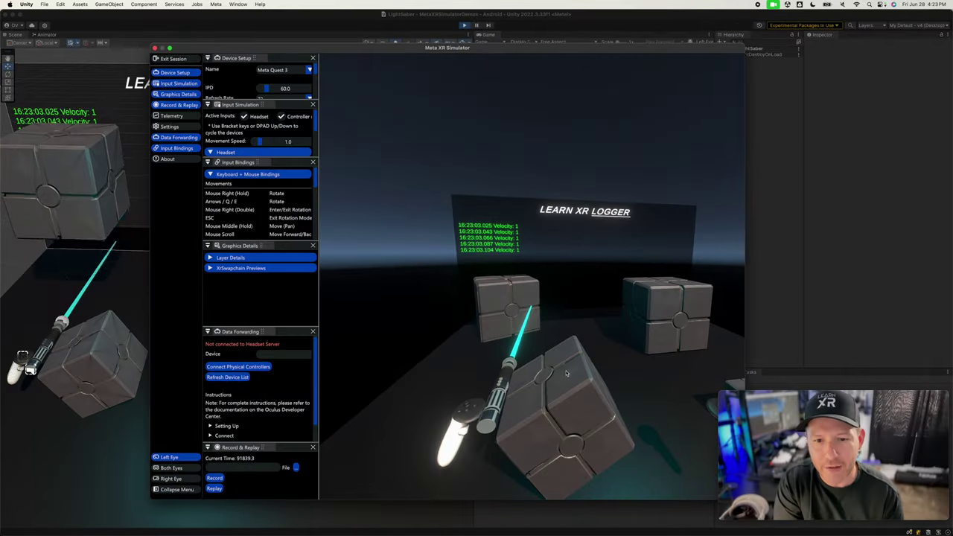
# - Swing the held light saber sideways through the Empire crates to test slicing in the simulator
pyautogui.press('d')
pyautogui.press('a')
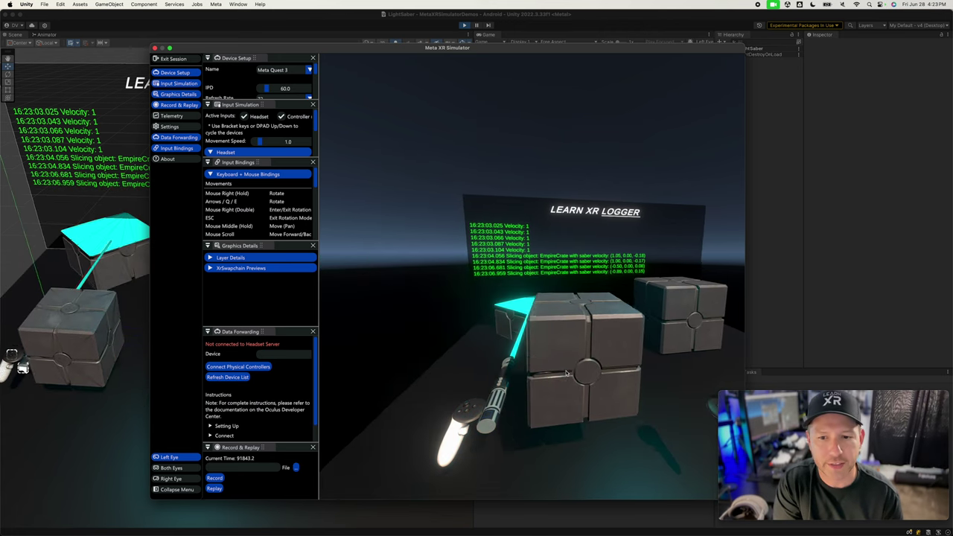
pyautogui.press('d')
pyautogui.press('d')
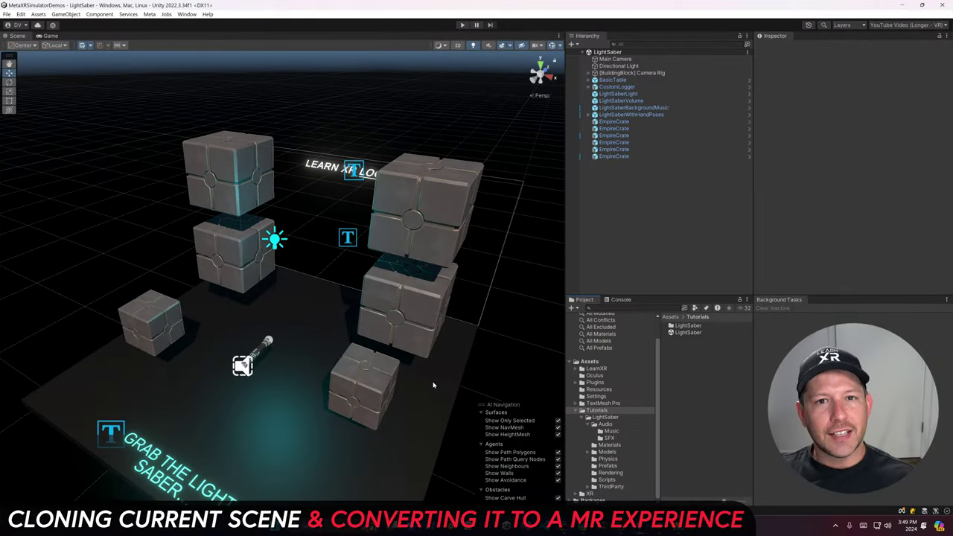
# - Duplicate the LightSaber scene in the Tutorials folder, rename the copy LightSaberMixedReality and open it
pyautogui.click(689, 333)
pyautogui.hotkey('ctrl', 'd')
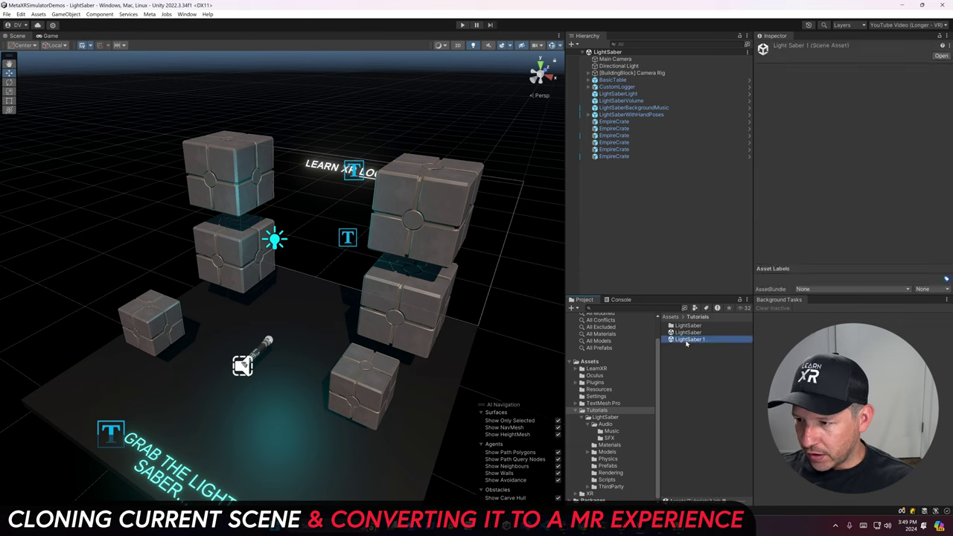
pyautogui.press('F2')
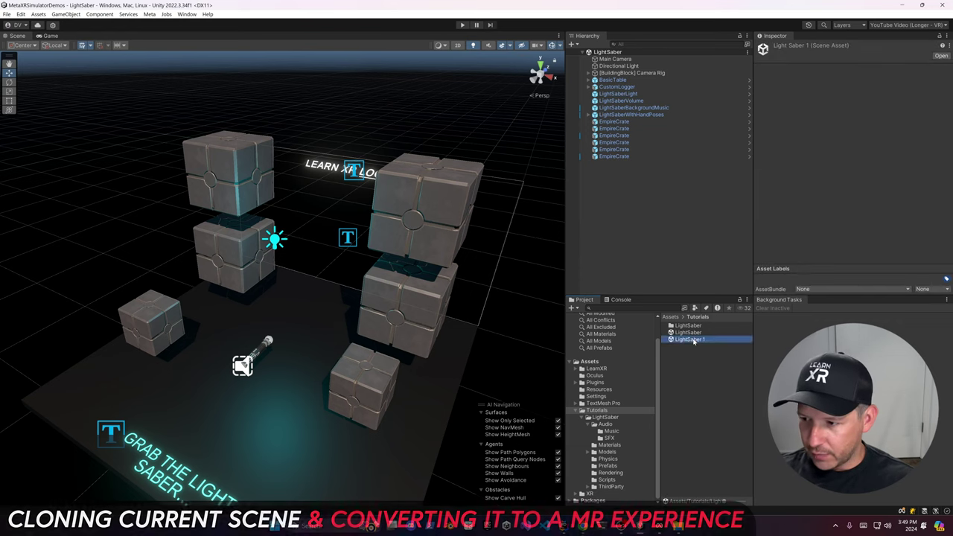
pyautogui.press('End')
pyautogui.press('BackSpace')
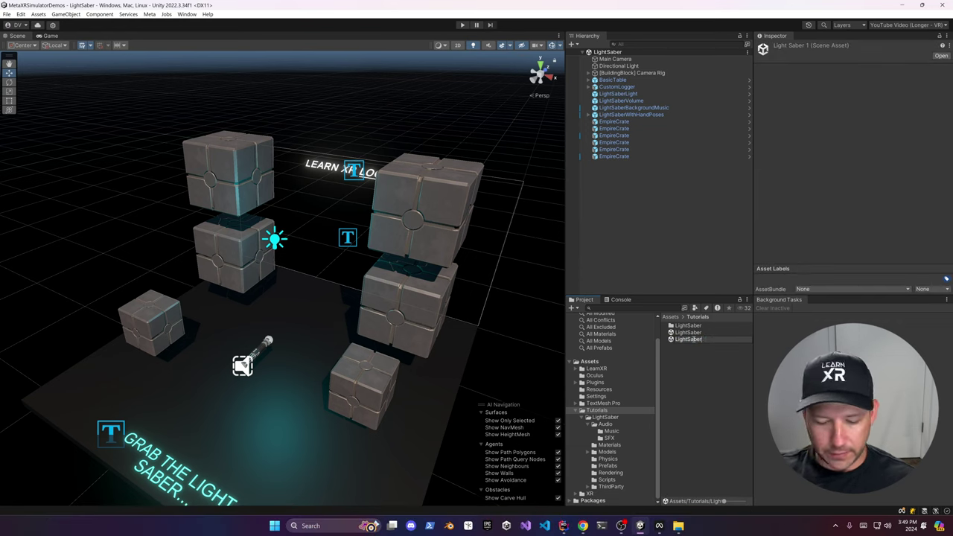
pyautogui.write('MixedReality')
pyautogui.press('Return')
pyautogui.doubleClick(694, 341)
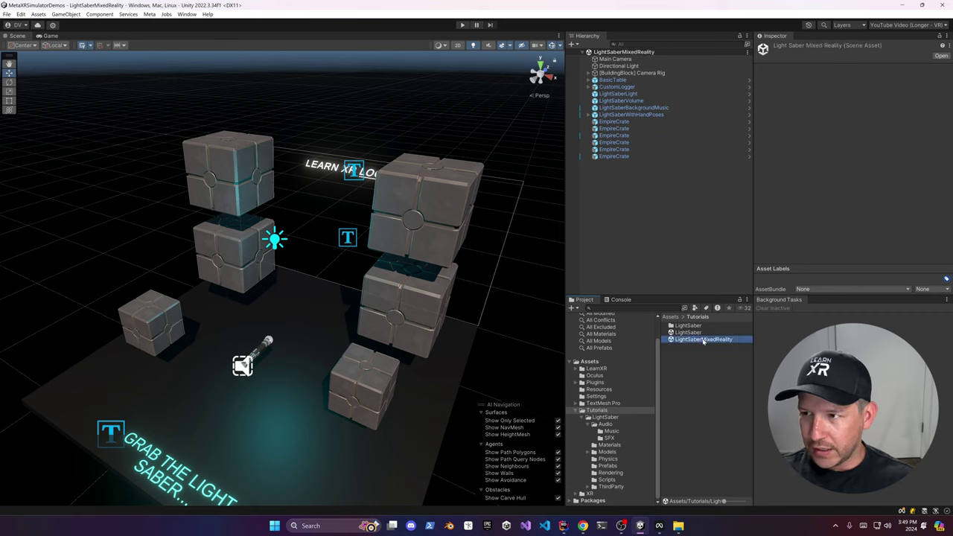
# - Add the Passthrough building block to the scene and place it directly below the Camera Rig in the hierarchy
pyautogui.click(153, 14)
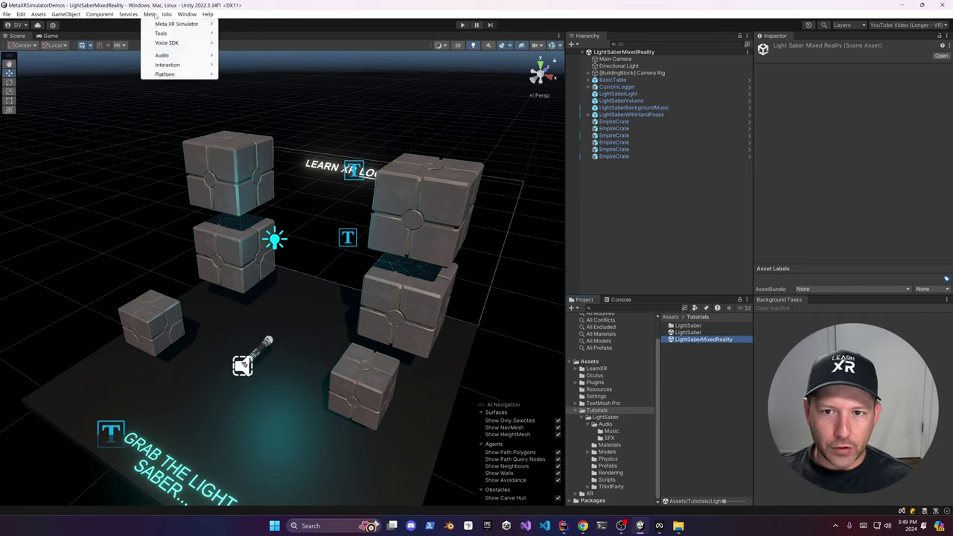
pyautogui.moveTo(161, 33)
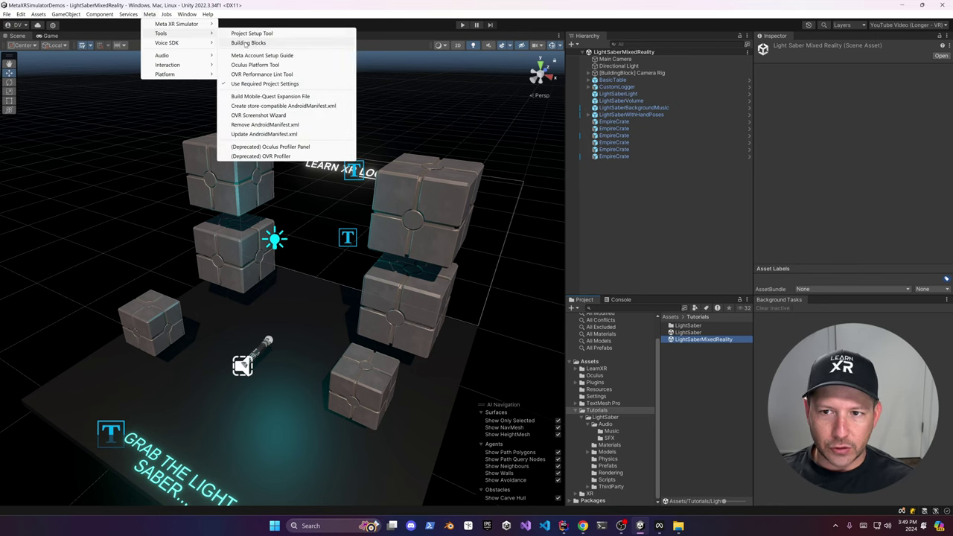
pyautogui.click(286, 43)
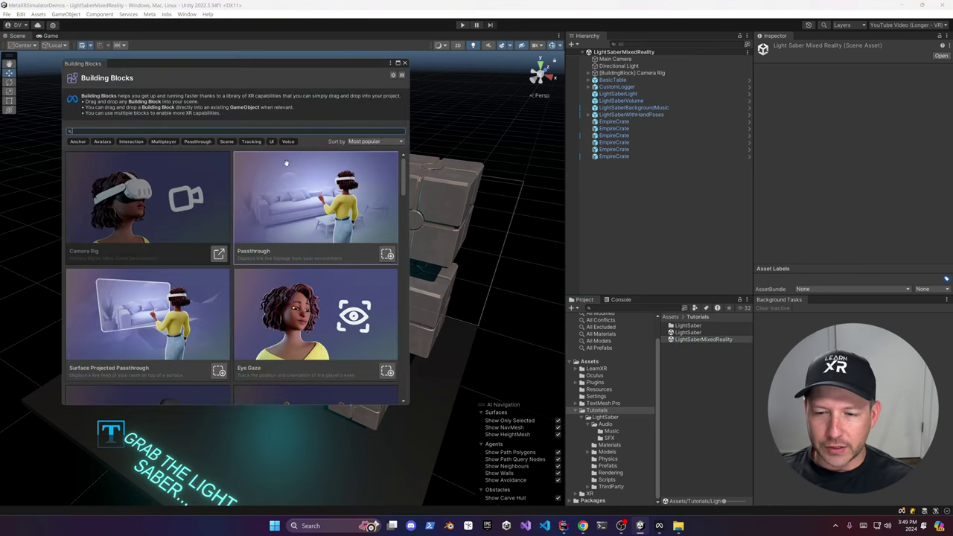
pyautogui.click(386, 256)
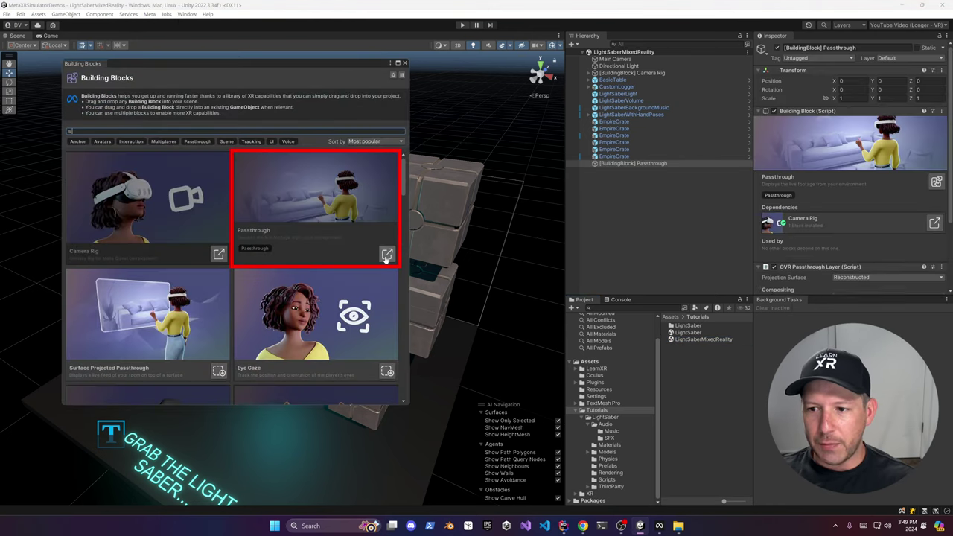
pyautogui.click(406, 63)
pyautogui.moveTo(625, 166); pyautogui.dragTo(638, 79)
# - Disable Post Processing on the CenterEyeAnchor camera inside the Camera Rig's TrackingSpace
pyautogui.click(644, 74)
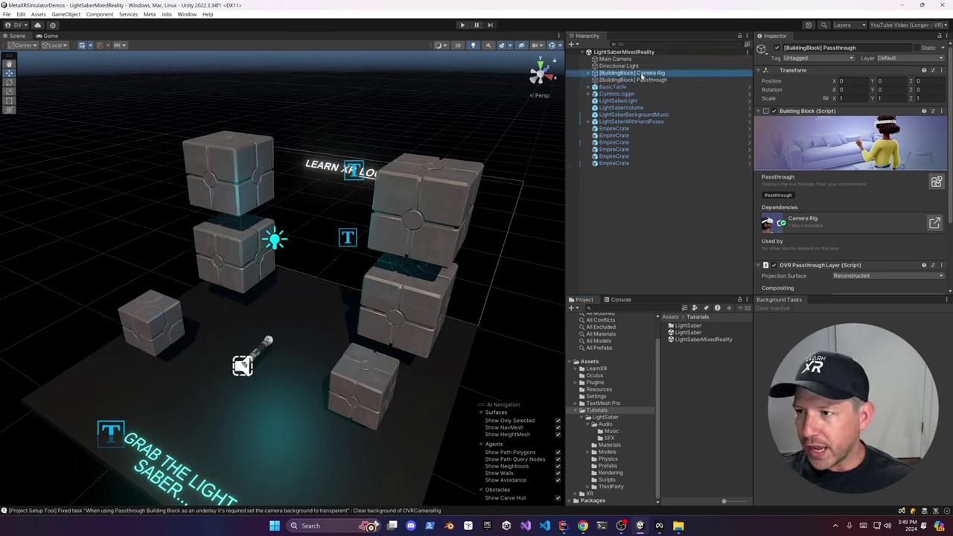
pyautogui.click(589, 73)
pyautogui.click(604, 81)
pyautogui.click(596, 80)
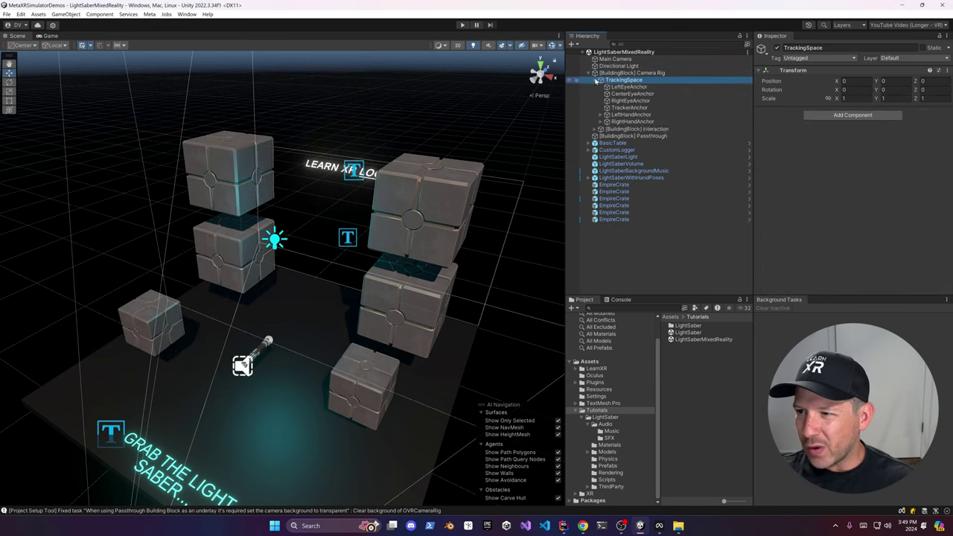
pyautogui.click(633, 94)
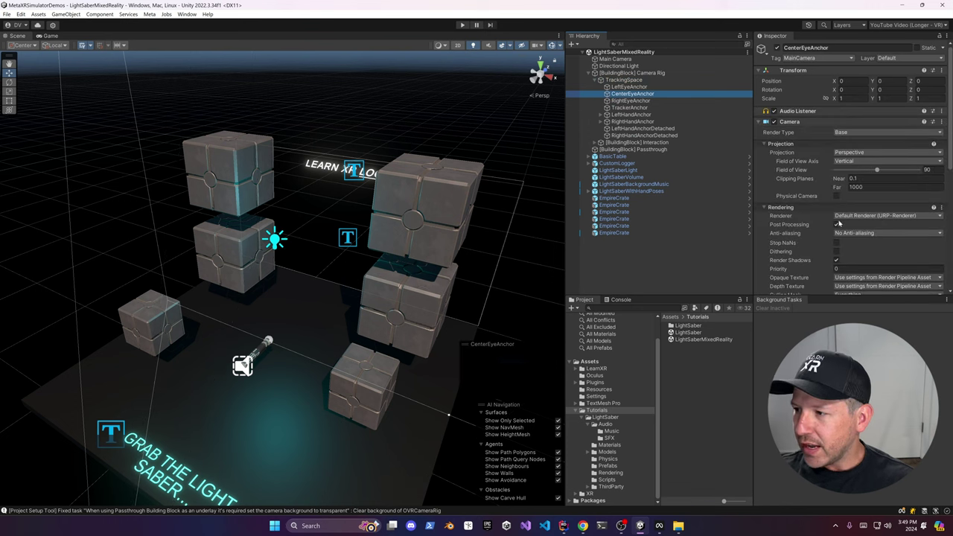
pyautogui.click(590, 73)
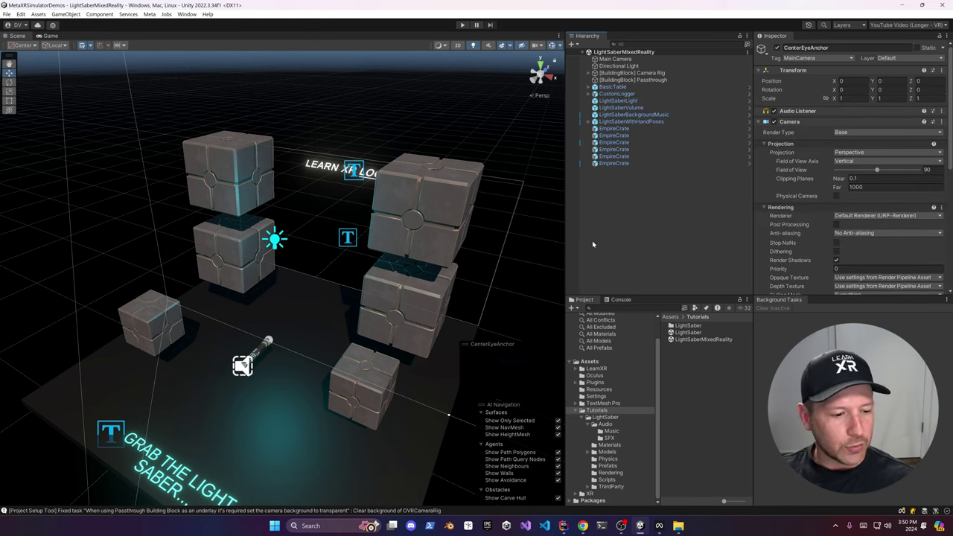
# - Apply all recommended fixes in the Meta XR Project Setup Tool for both desktop and Android
pyautogui.click(902, 511)
pyautogui.click(753, 442)
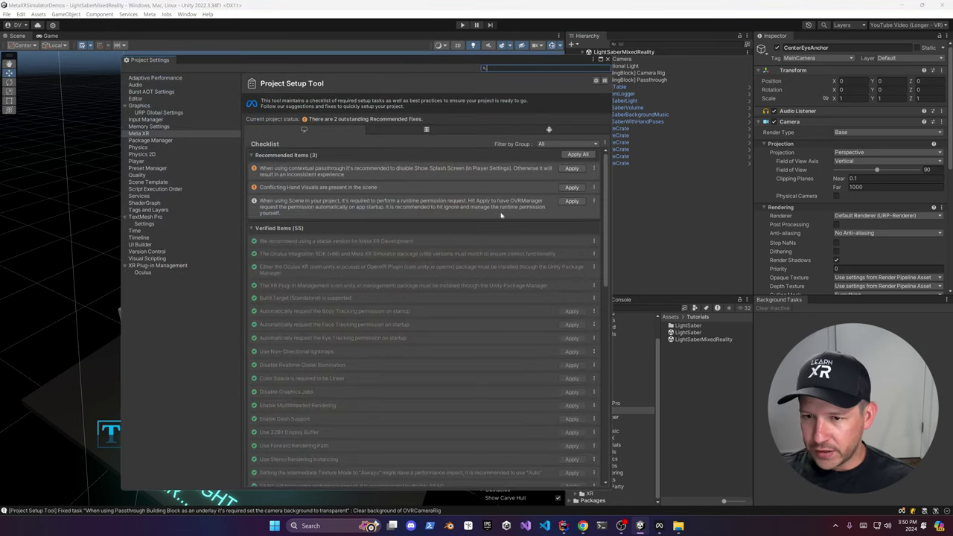
pyautogui.click(578, 154)
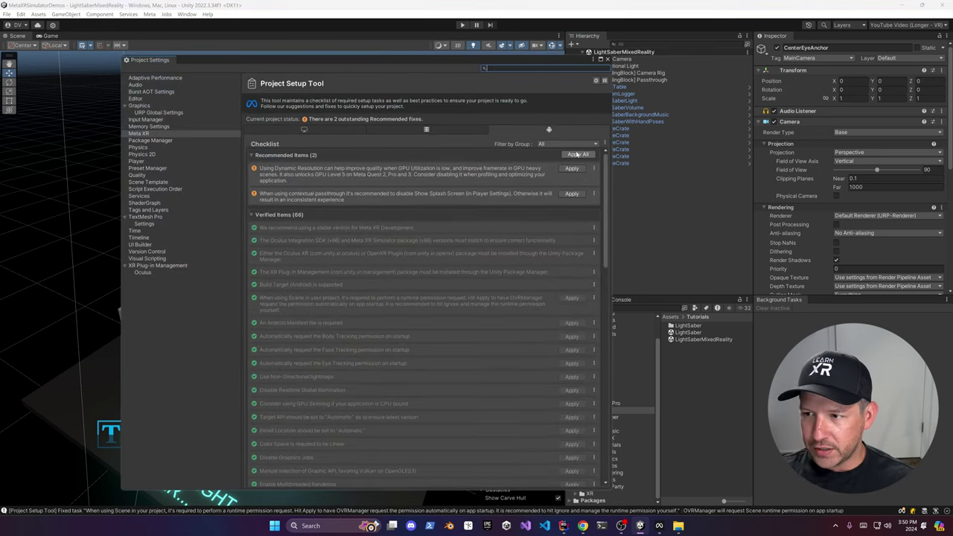
pyautogui.click(608, 60)
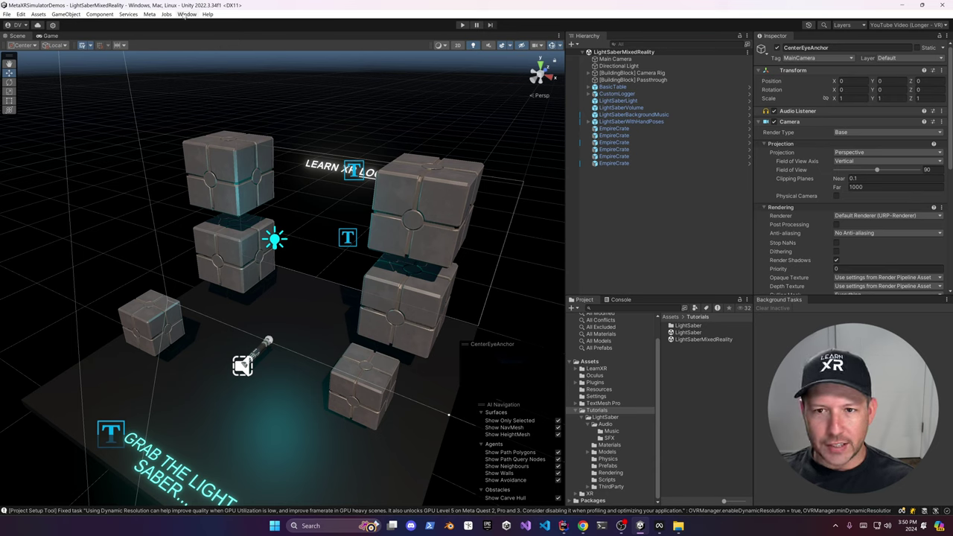
# - Launch the Living Room synthetic environment for Meta XR Simulator
pyautogui.click(147, 14)
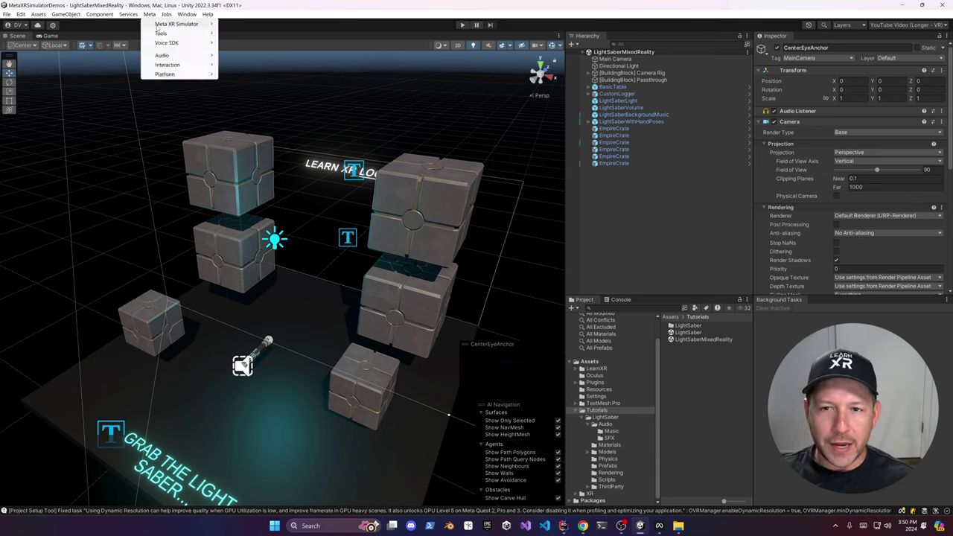
pyautogui.moveTo(162, 25)
pyautogui.moveTo(246, 46)
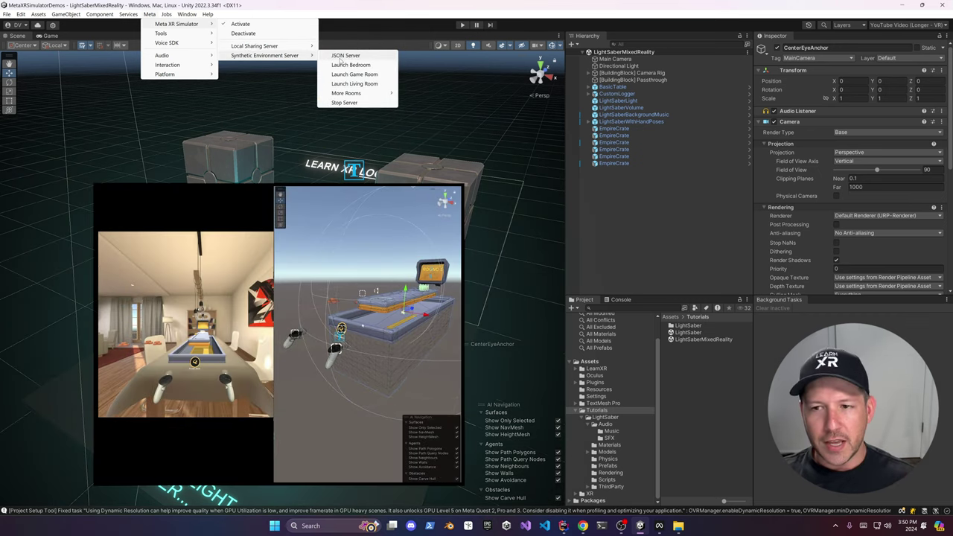
pyautogui.moveTo(350, 94)
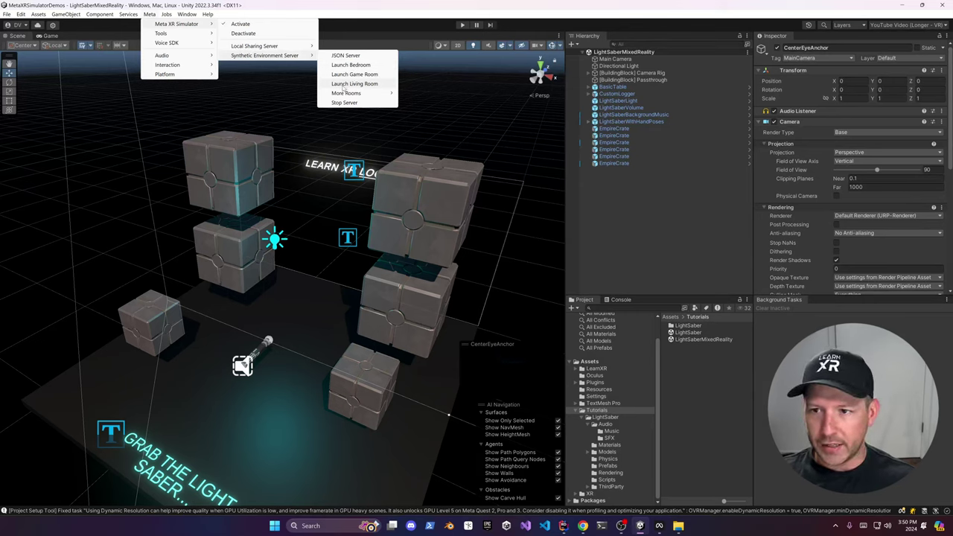
pyautogui.click(354, 85)
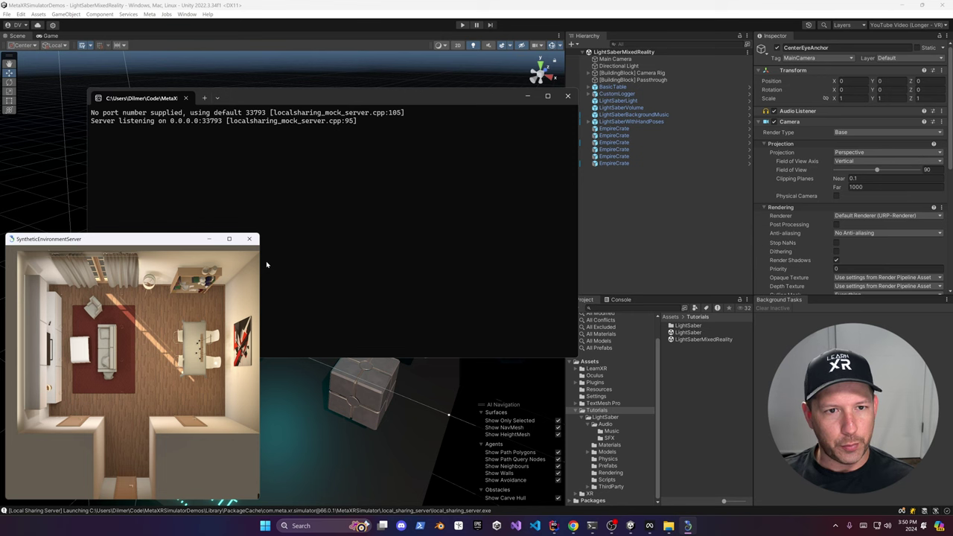
# - Run the mixed reality scene in a maximized Meta XR Simulator window and move forward toward the light saber
pyautogui.click(366, 27)
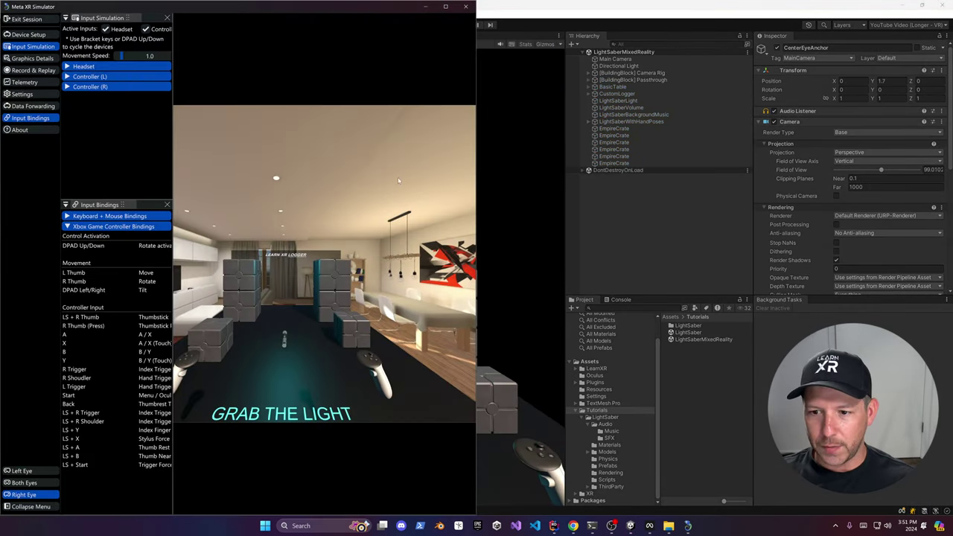
pyautogui.click(447, 8)
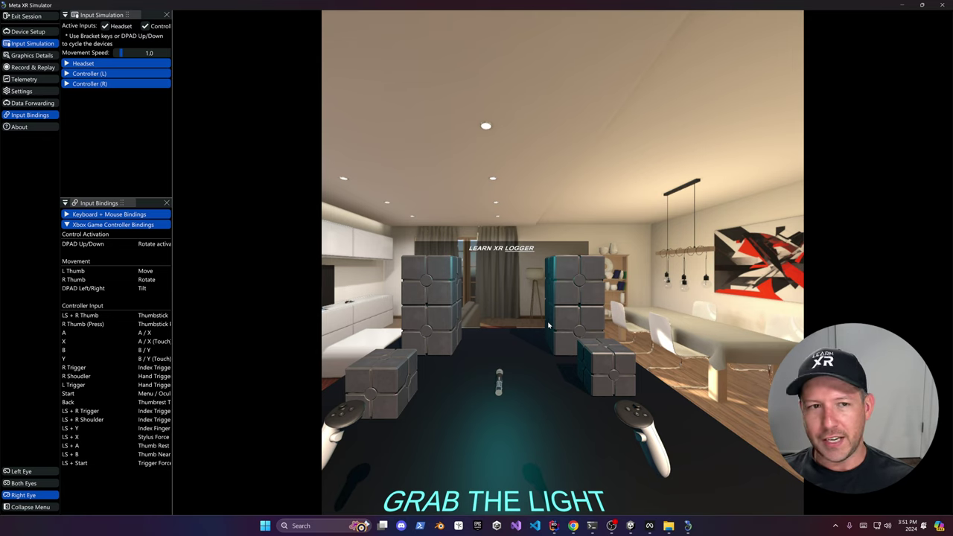
pyautogui.moveTo(526, 349); pyautogui.dragTo(500, 361)
pyautogui.press('w')
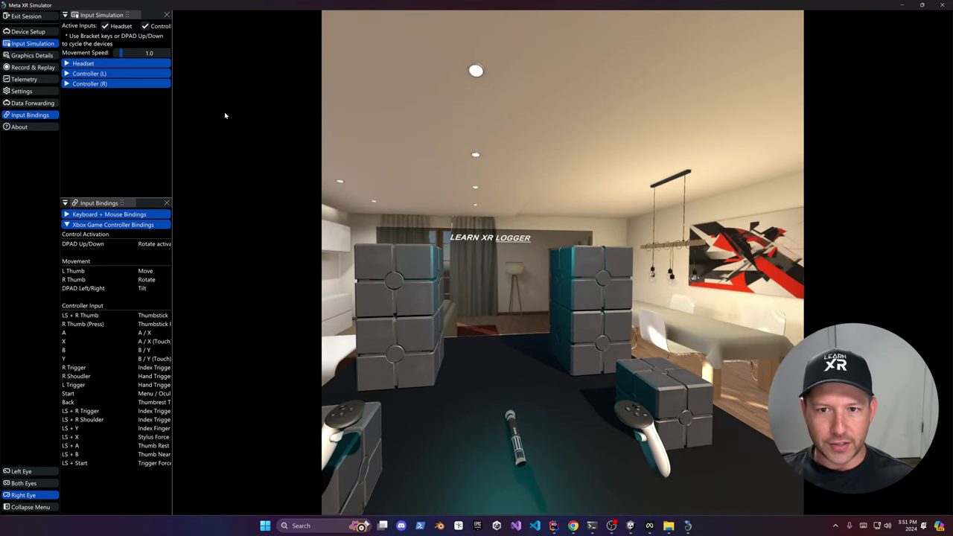
# - Set the simulator's Movement Speed to 2.5, look around the living room and test slicing crates with the light saber
pyautogui.moveTo(121, 53); pyautogui.dragTo(136, 54)
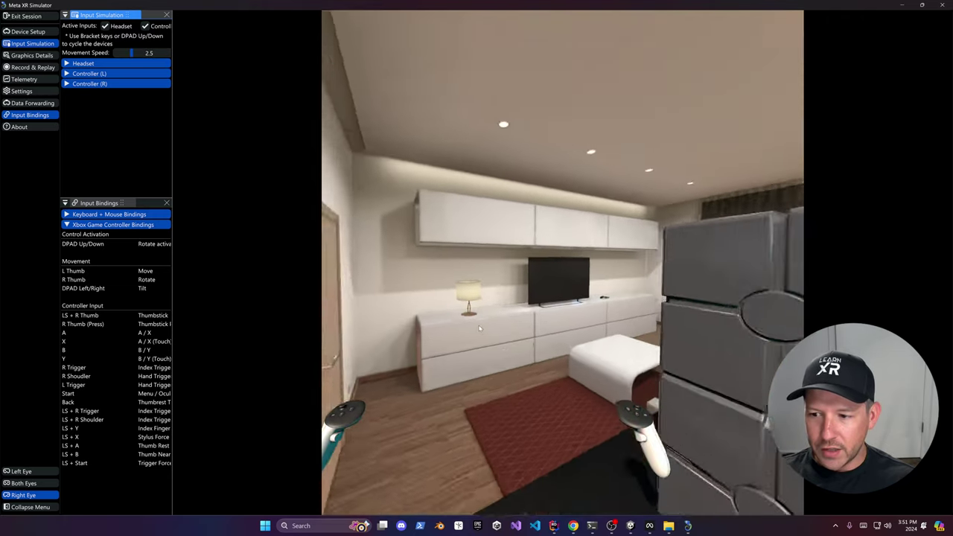
pyautogui.moveTo(507, 327); pyautogui.dragTo(630, 337)
pyautogui.press('w')
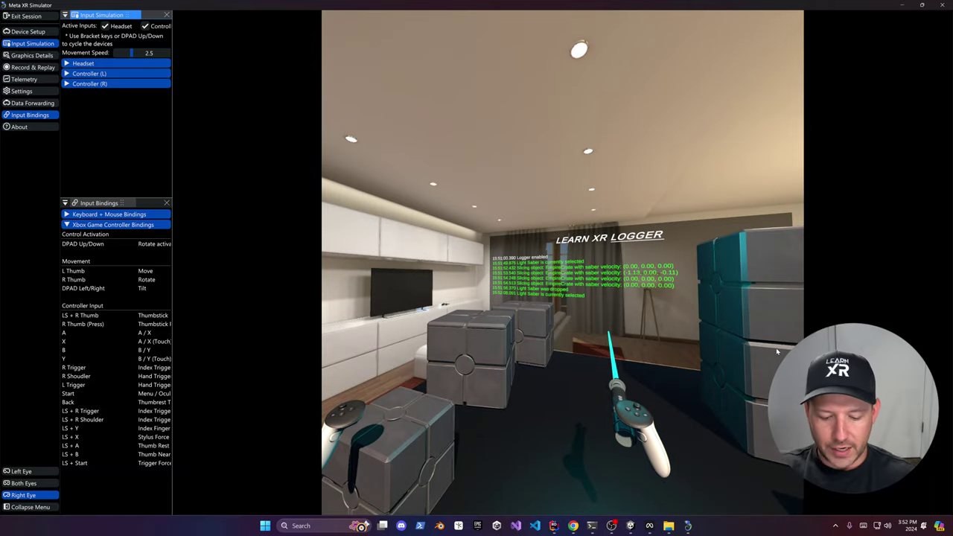
pyautogui.moveTo(778, 352); pyautogui.dragTo(530, 375)
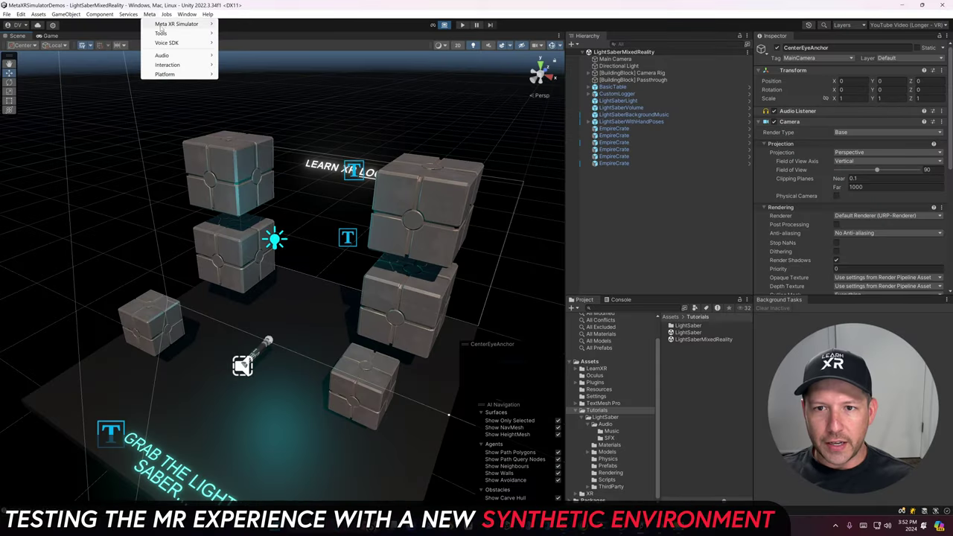
# - Launch the Office synthetic environment for Meta XR Simulator
pyautogui.moveTo(179, 24)
pyautogui.moveTo(264, 55)
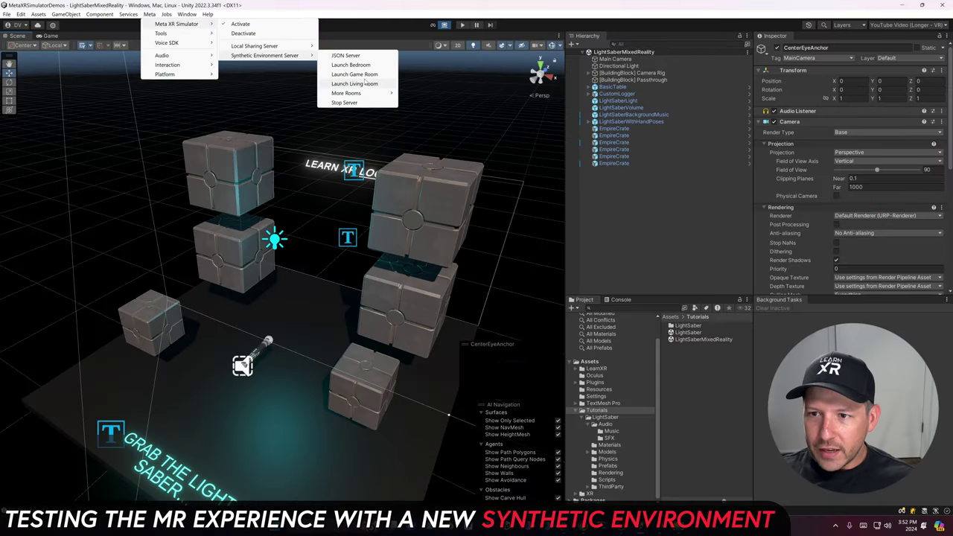
pyautogui.moveTo(362, 94)
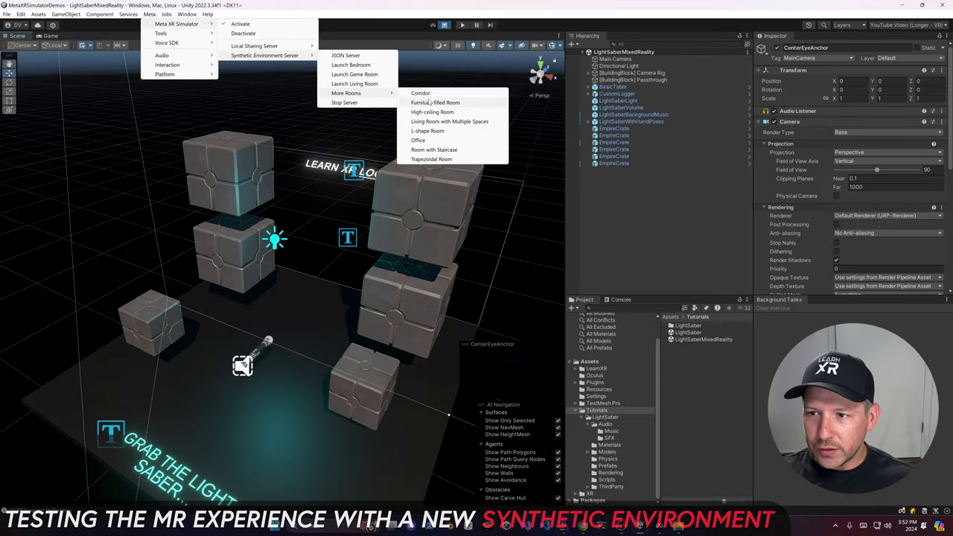
pyautogui.click(428, 141)
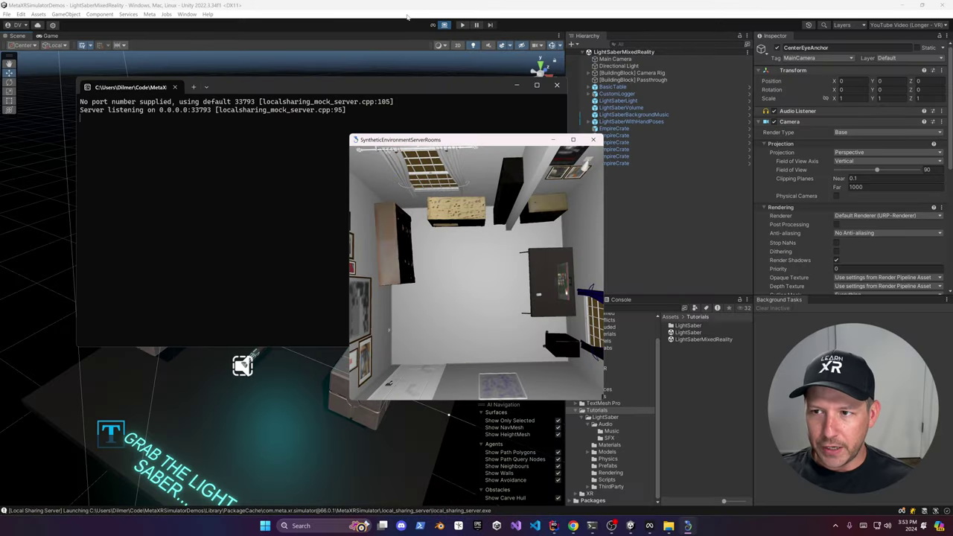
pyautogui.click(407, 16)
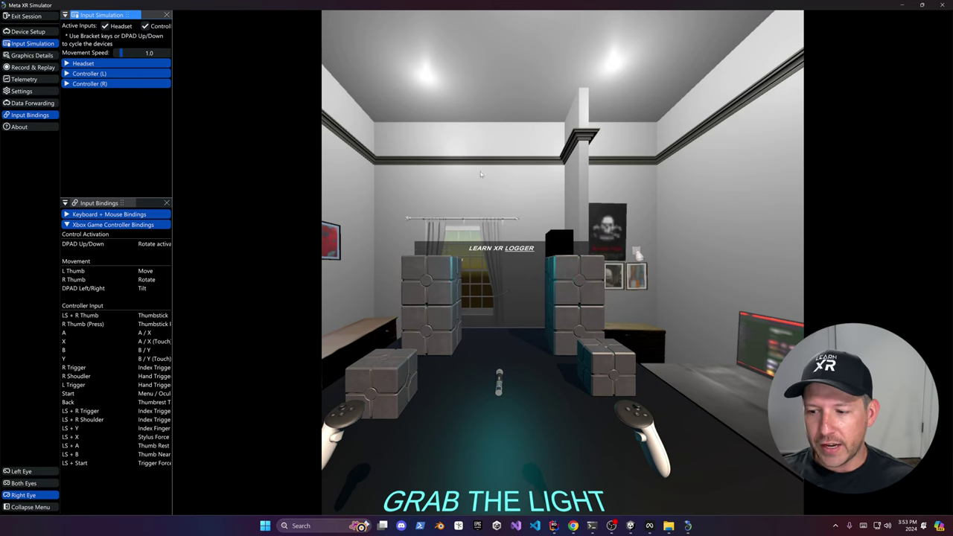
# - Look around the simulated office and move forward toward the light saber in the running mixed reality scene
pyautogui.moveTo(530, 351); pyautogui.dragTo(596, 349)
pyautogui.moveTo(537, 306); pyautogui.dragTo(483, 325, button='right')
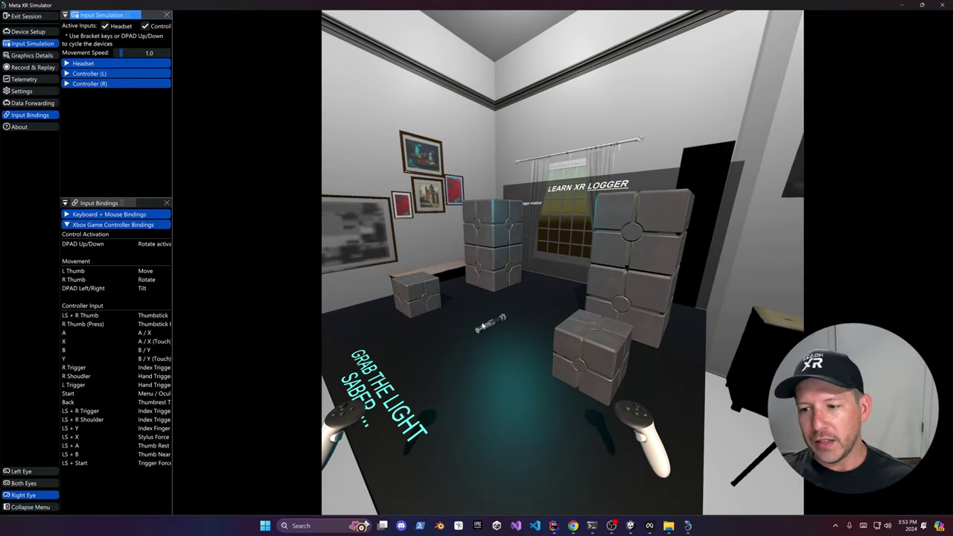
pyautogui.press('w')
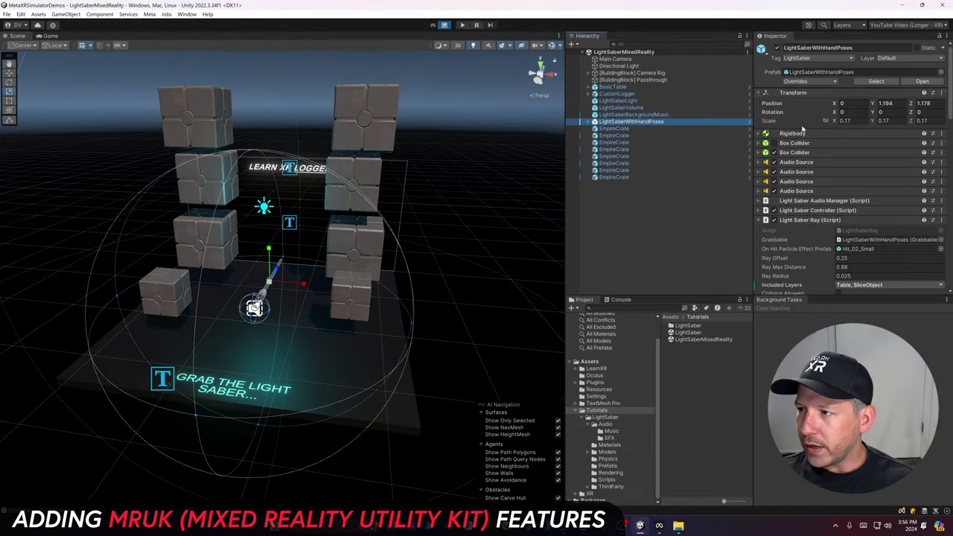
# - Apply all overrides of LightSaberWithHandPoses to its prefab and delete the object from the LightSaberMixedReality scene
pyautogui.scroll(-15, 803, 130)
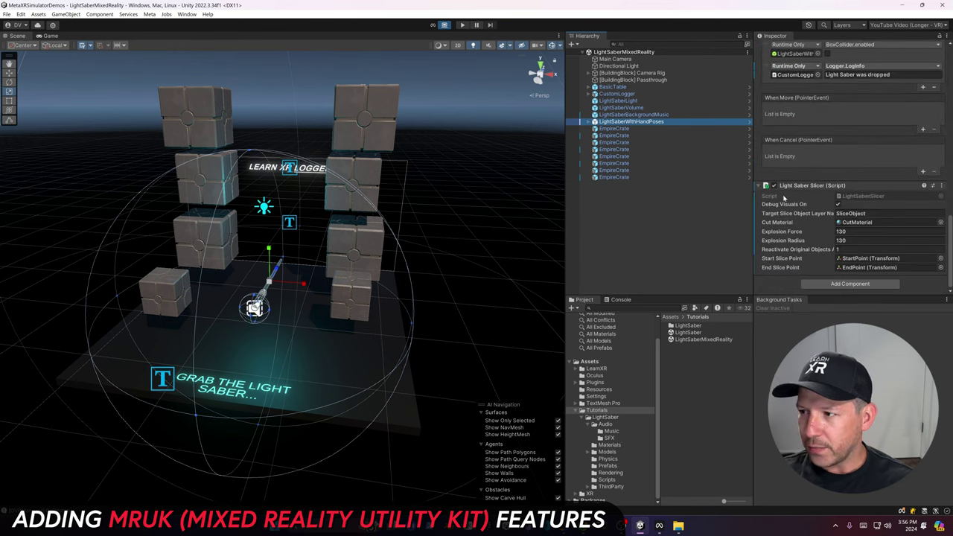
pyautogui.scroll(15, 819, 182)
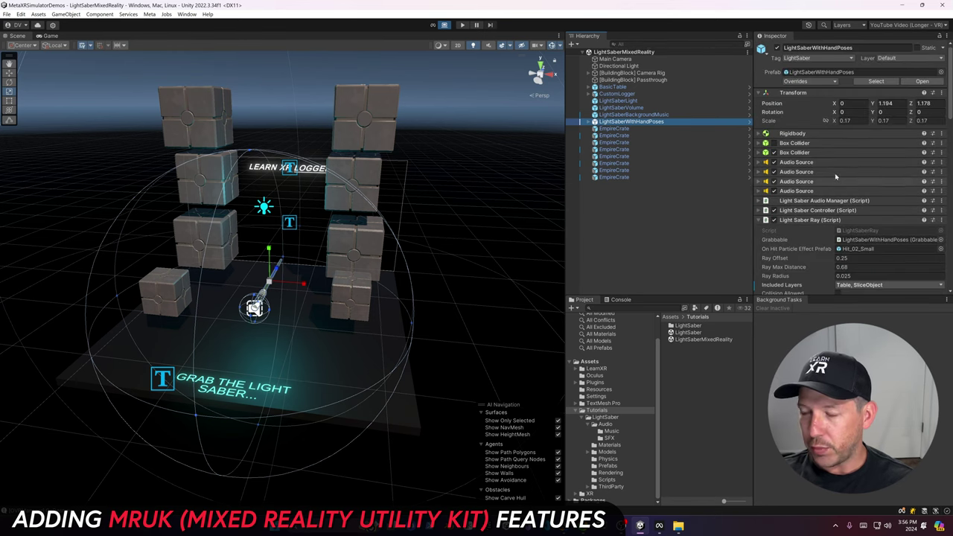
pyautogui.click(814, 81)
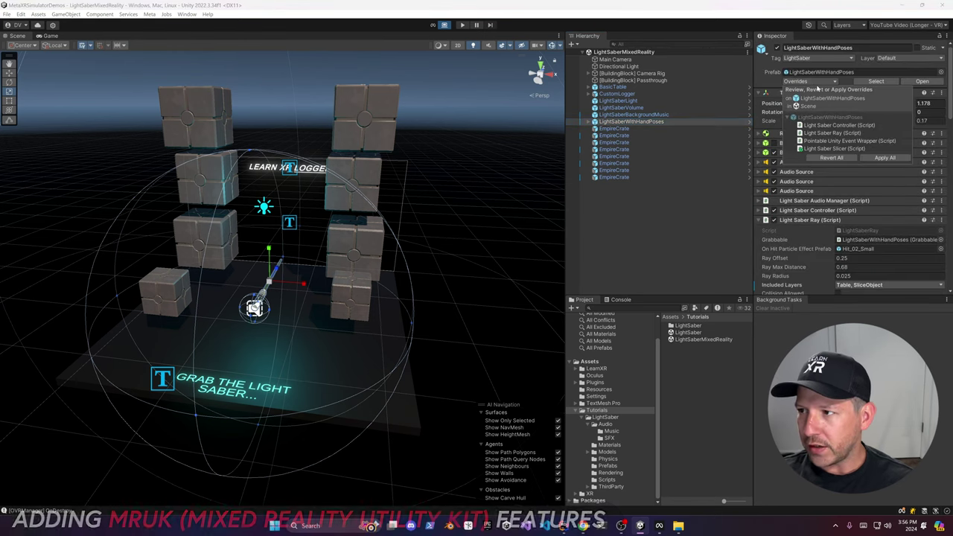
pyautogui.click(884, 158)
pyautogui.click(679, 193)
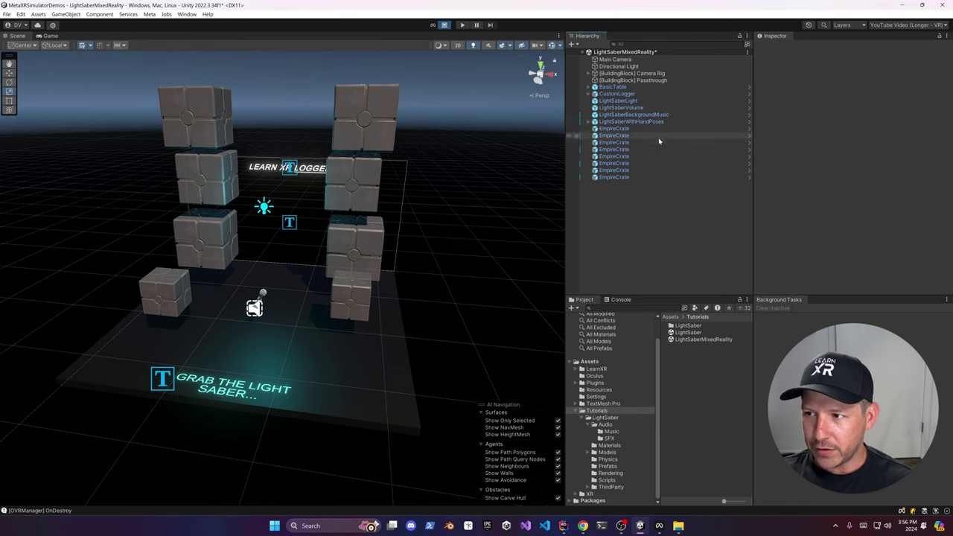
pyautogui.click(655, 121)
pyautogui.press('Delete')
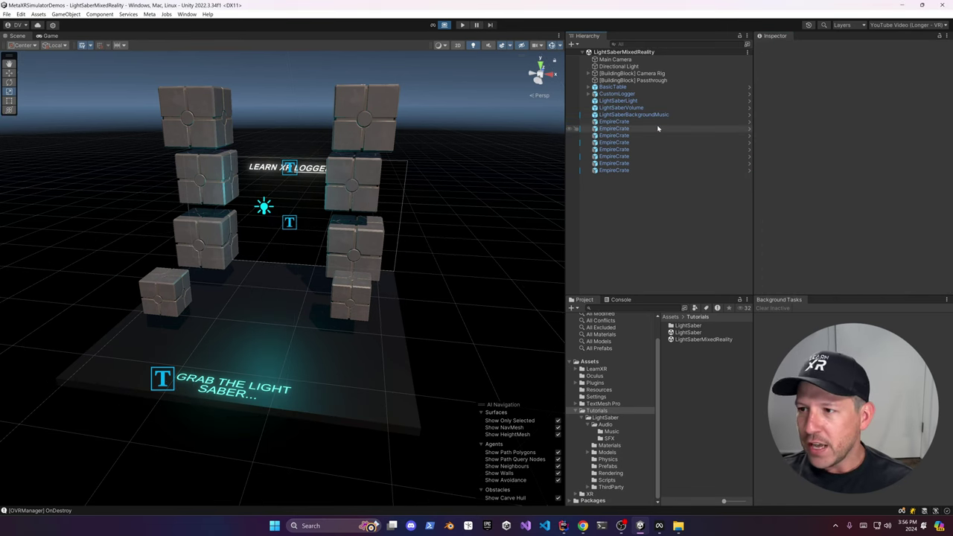
# - Add the Find Spawn Positions building block from the Scene category to the scene
pyautogui.click(149, 14)
pyautogui.moveTo(159, 33)
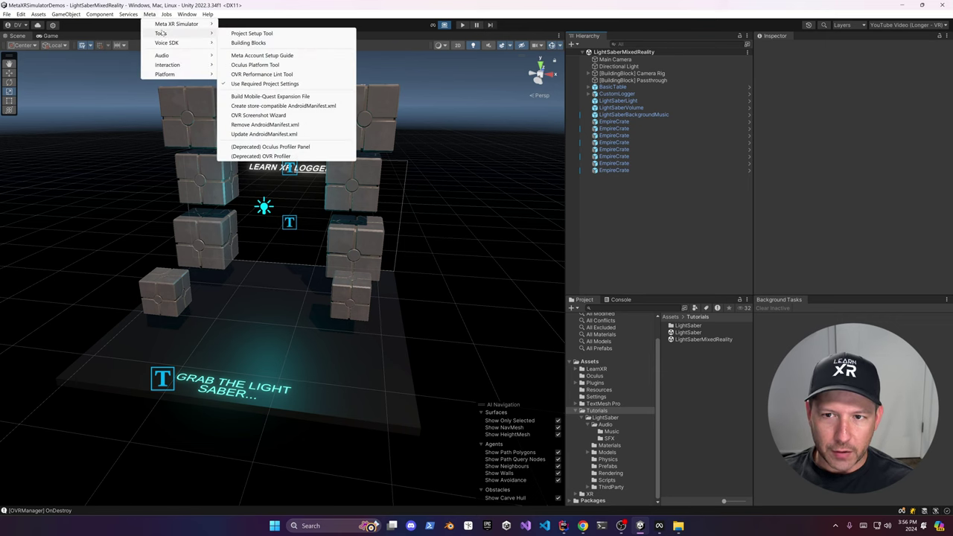
pyautogui.click(246, 42)
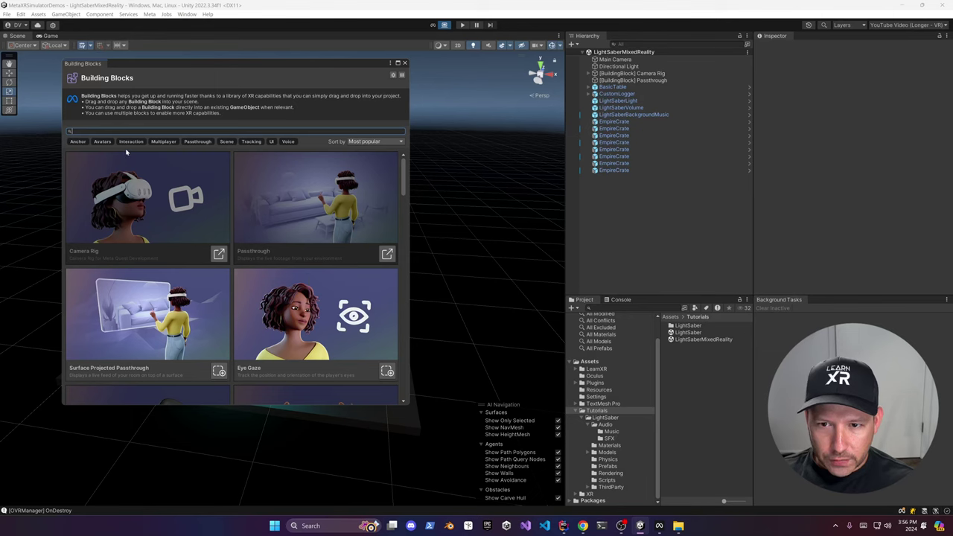
pyautogui.click(227, 141)
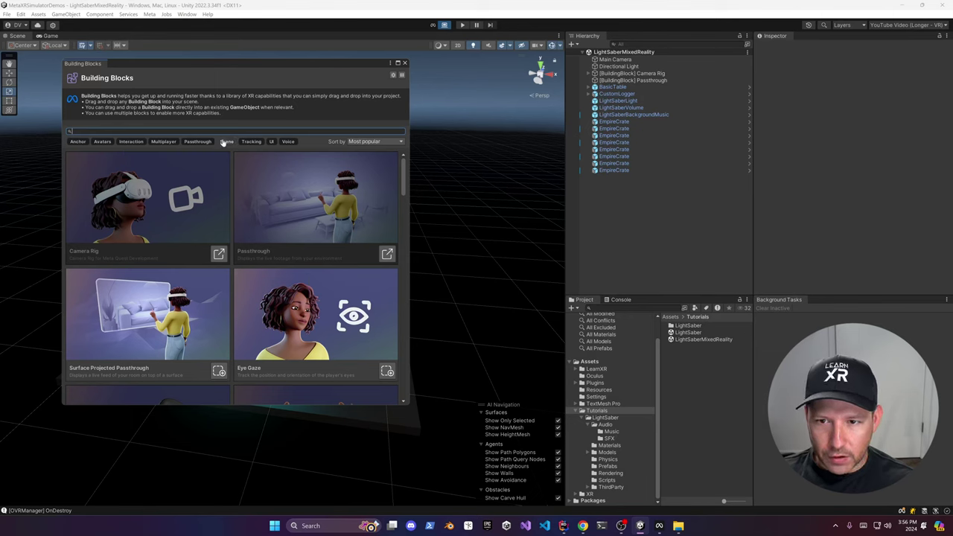
pyautogui.scroll(-2, 187, 306)
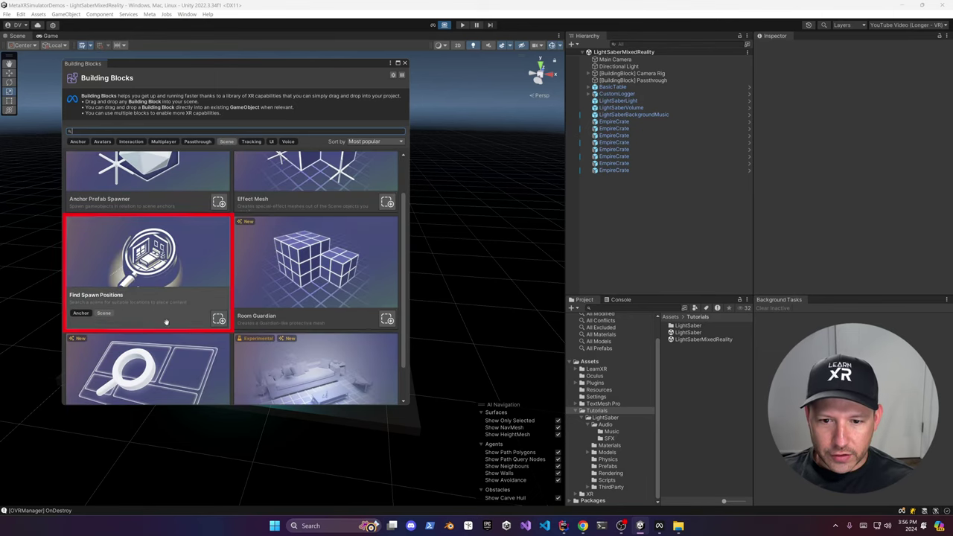
pyautogui.click(218, 320)
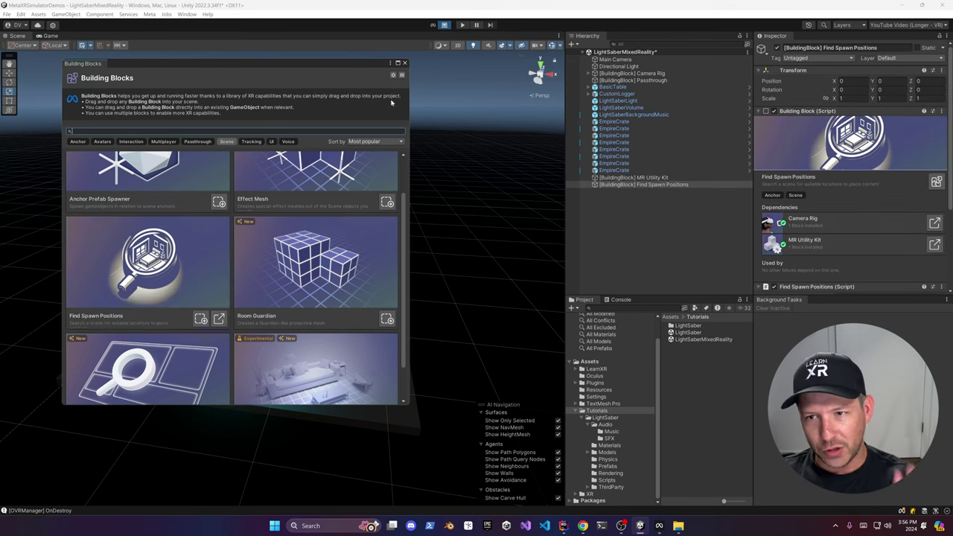
pyautogui.click(404, 63)
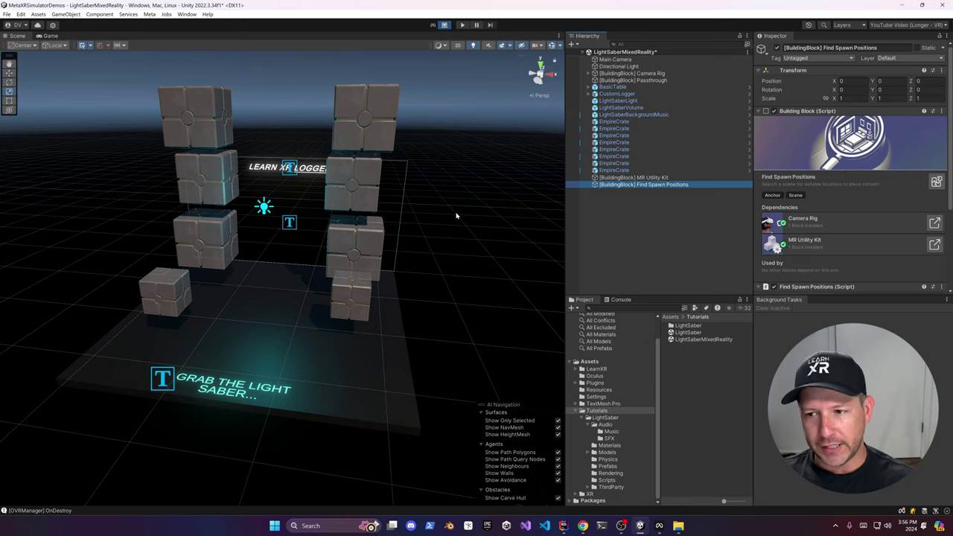
# - Move the MR Utility Kit and Find Spawn Positions objects directly below Passthrough in the hierarchy and review the MRUK component
pyautogui.keyDown('ctrl'); pyautogui.click(646, 179); pyautogui.keyUp('ctrl')
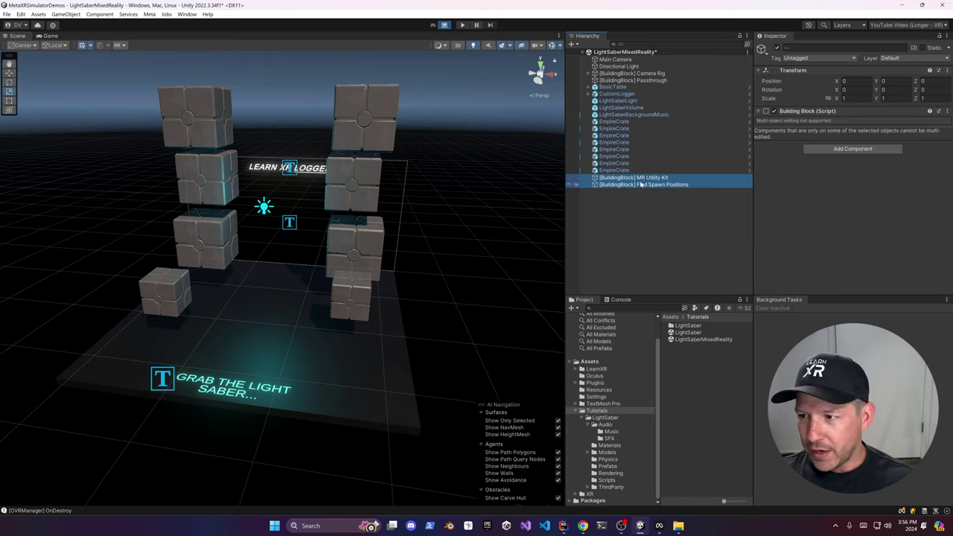
pyautogui.moveTo(646, 177); pyautogui.dragTo(647, 85)
pyautogui.click(647, 88)
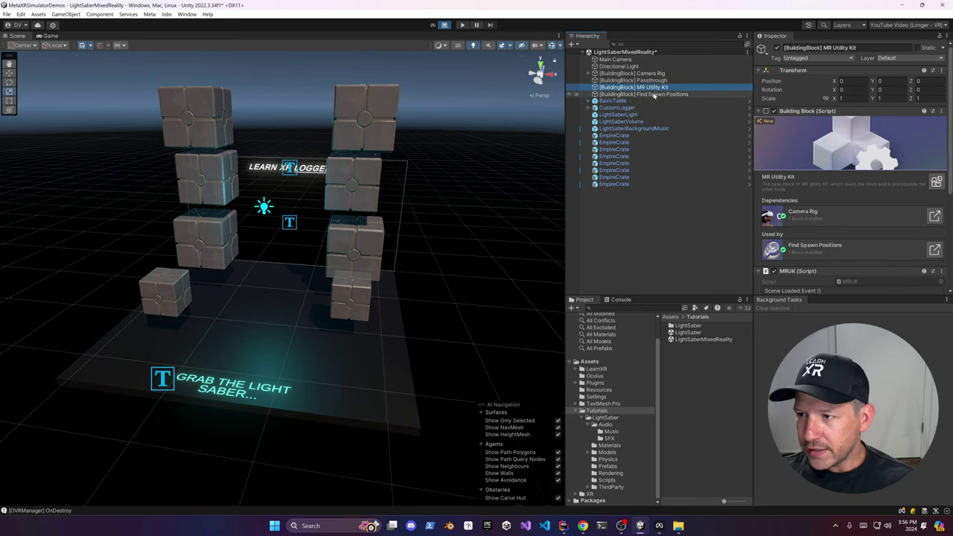
pyautogui.scroll(-4, 782, 125)
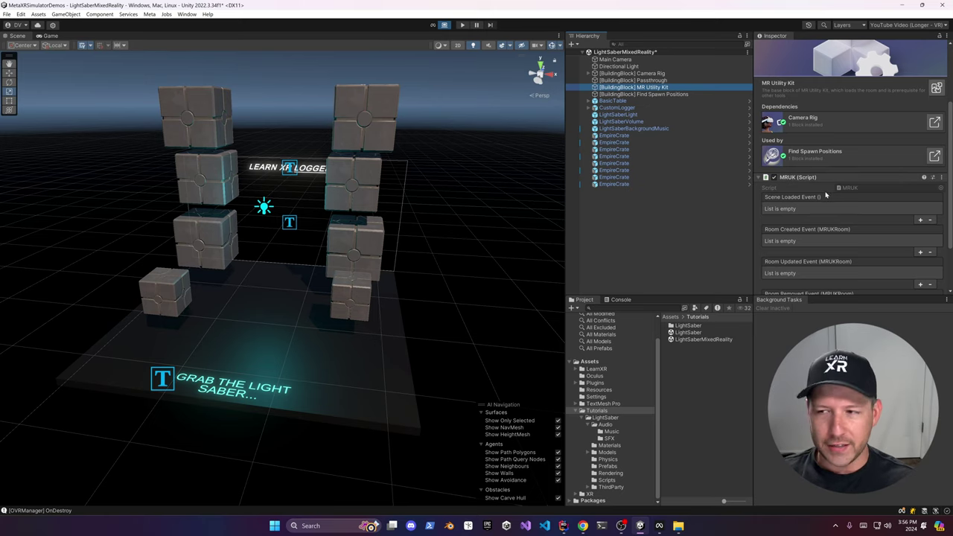
# - Assign the LightSaberWithHandPoses prefab as the Spawn Object of Find Spawn Positions
pyautogui.click(682, 96)
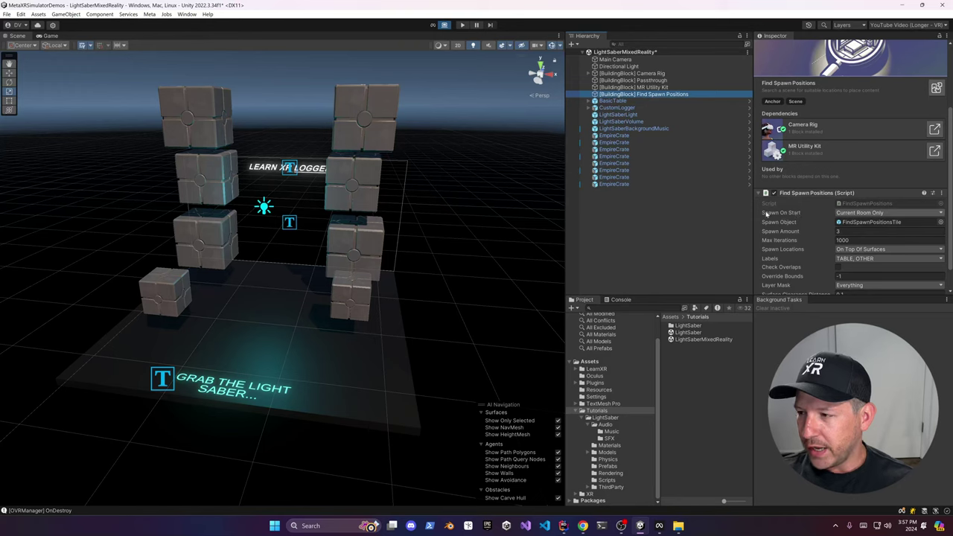
pyautogui.click(607, 467)
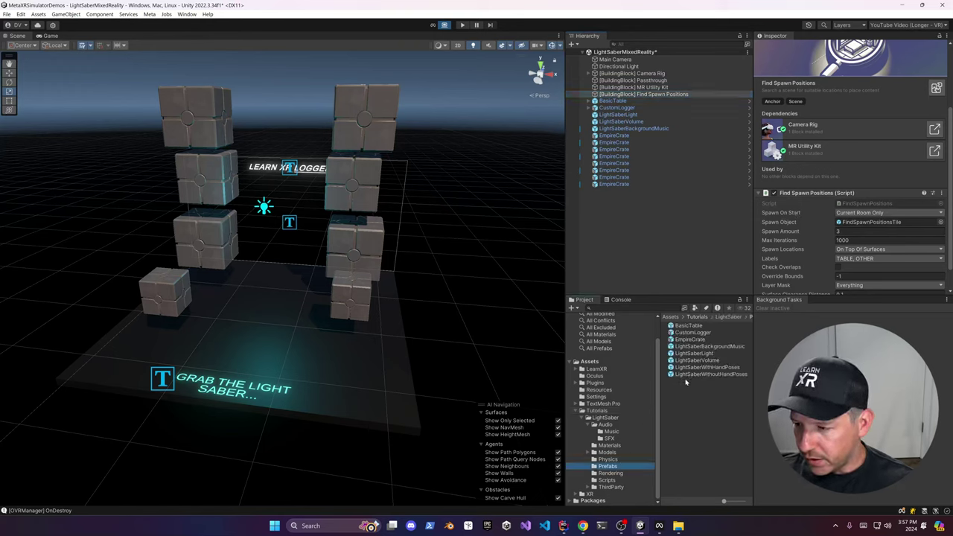
pyautogui.moveTo(698, 369); pyautogui.dragTo(835, 263)
pyautogui.moveTo(864, 206); pyautogui.dragTo(866, 197)
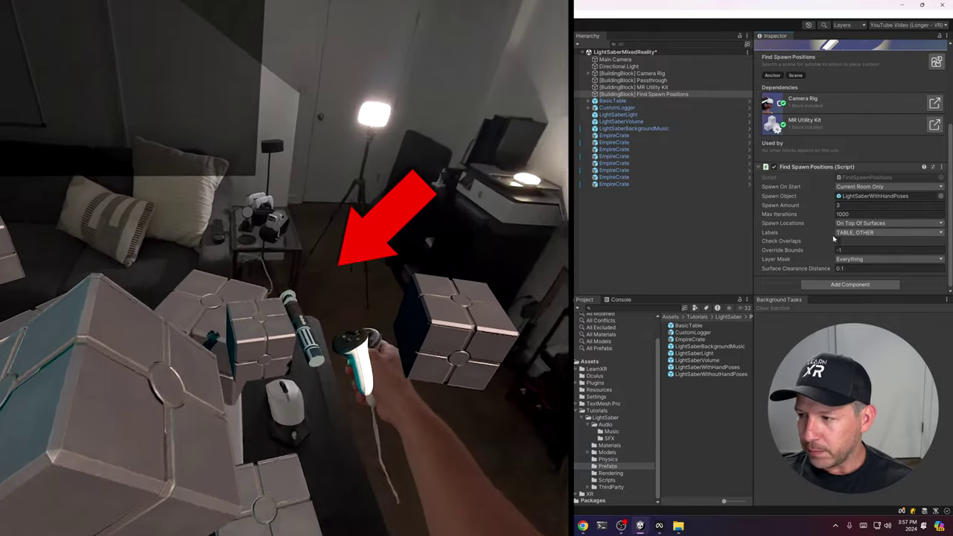
# - Limit the Find Spawn Positions labels to TABLE, set Spawn Amount to 1 and enable Check Overlaps
pyautogui.click(849, 233)
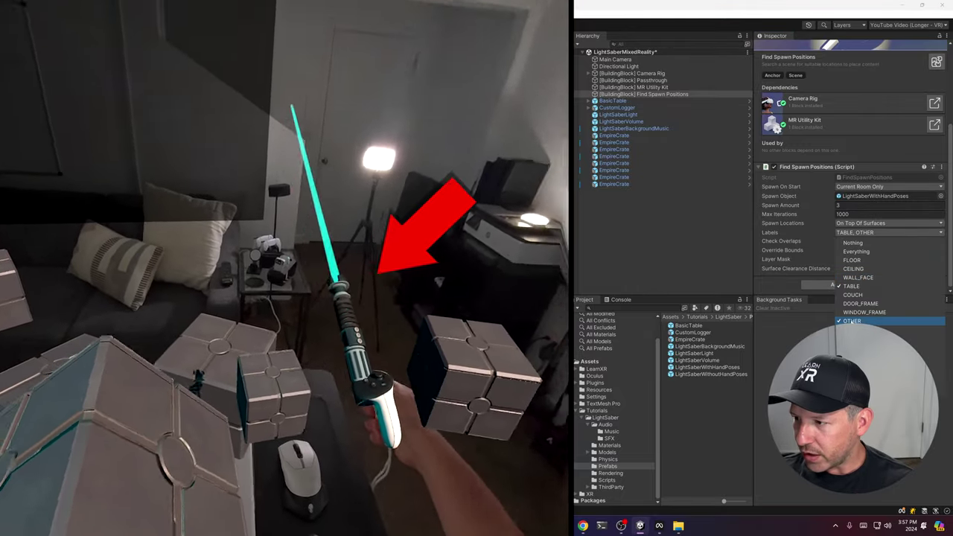
pyautogui.click(851, 321)
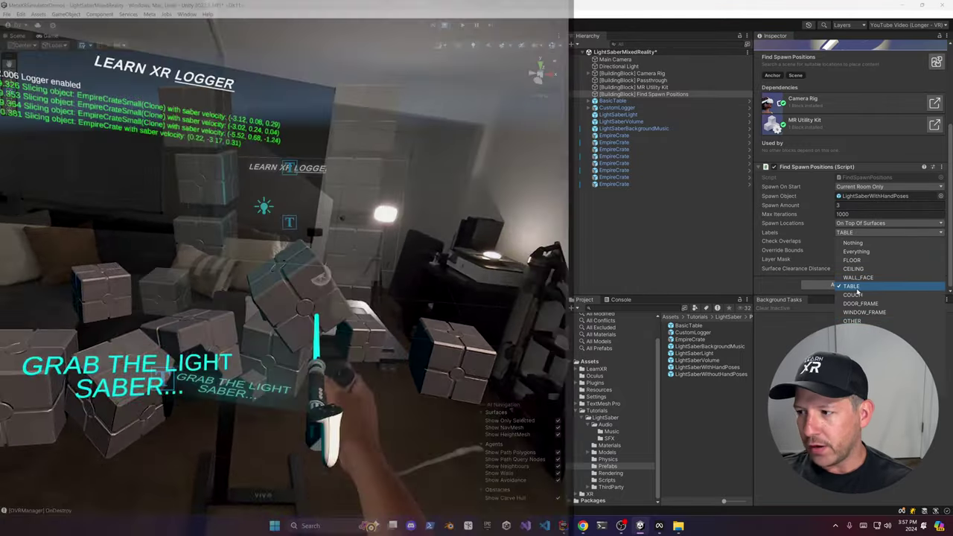
pyautogui.click(854, 206)
pyautogui.click(854, 205)
pyautogui.write('1')
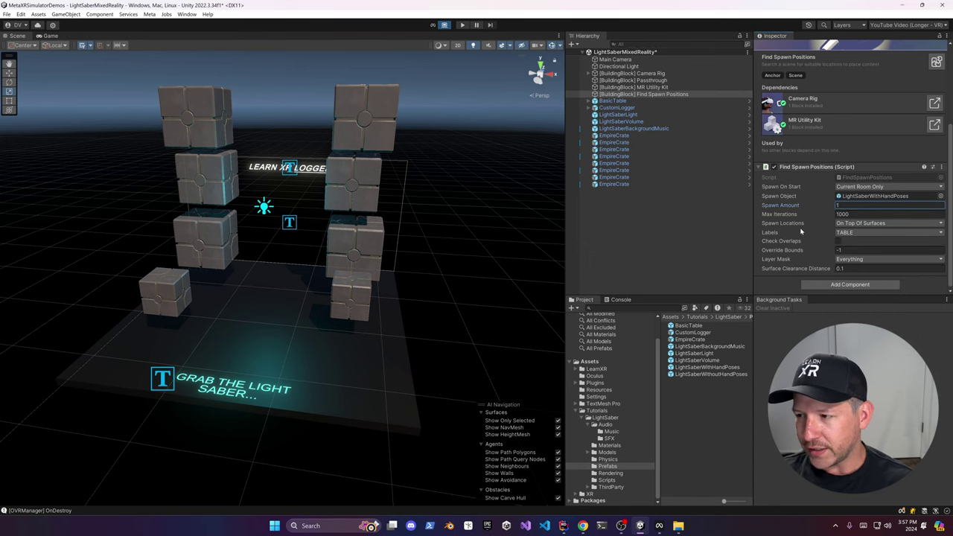
pyautogui.moveTo(800, 236)
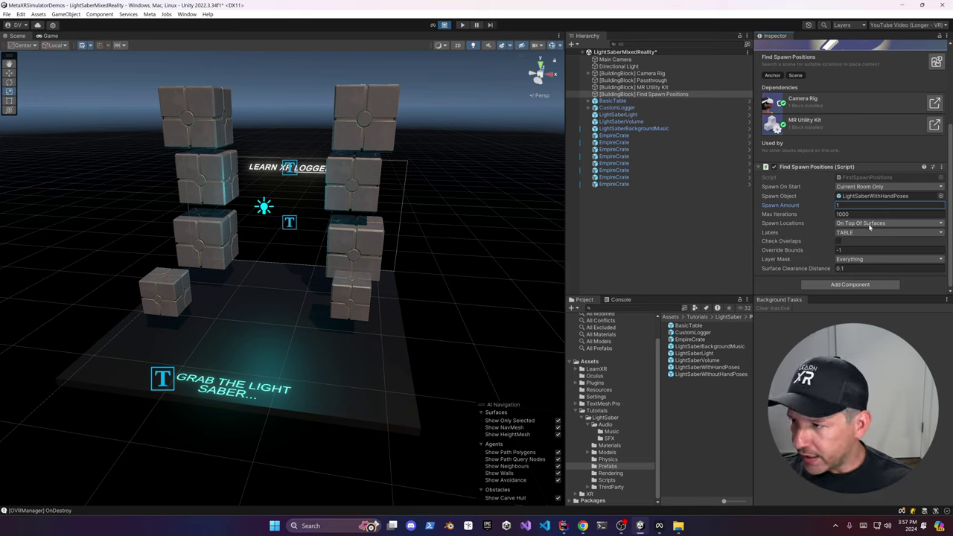
pyautogui.click(838, 241)
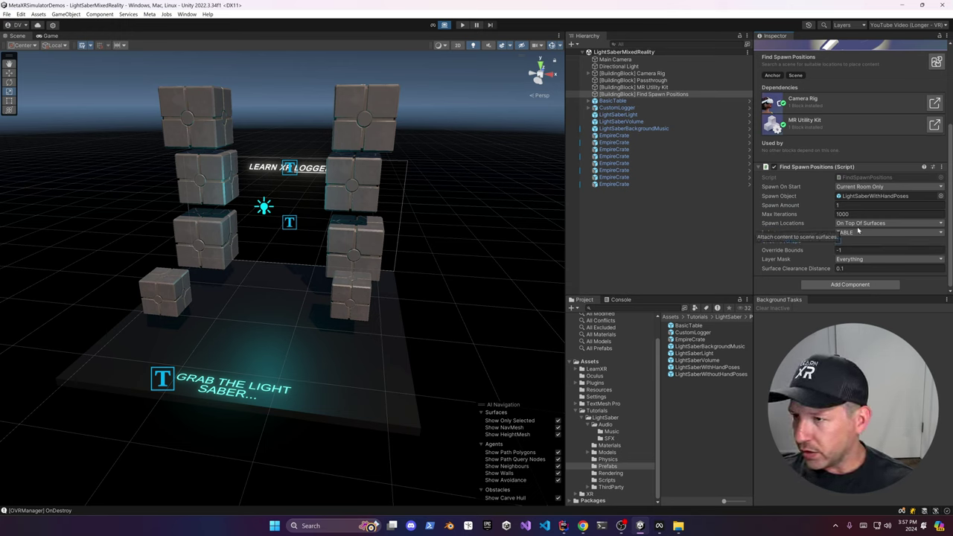
# - Duplicate the Find Spawn Positions object and name the copy "[BuildingBlock] Find Spawn Positions (Crates)"
pyautogui.click(656, 177)
pyautogui.click(687, 95)
pyautogui.hotkey('ctrl', 'd')
pyautogui.click(691, 102)
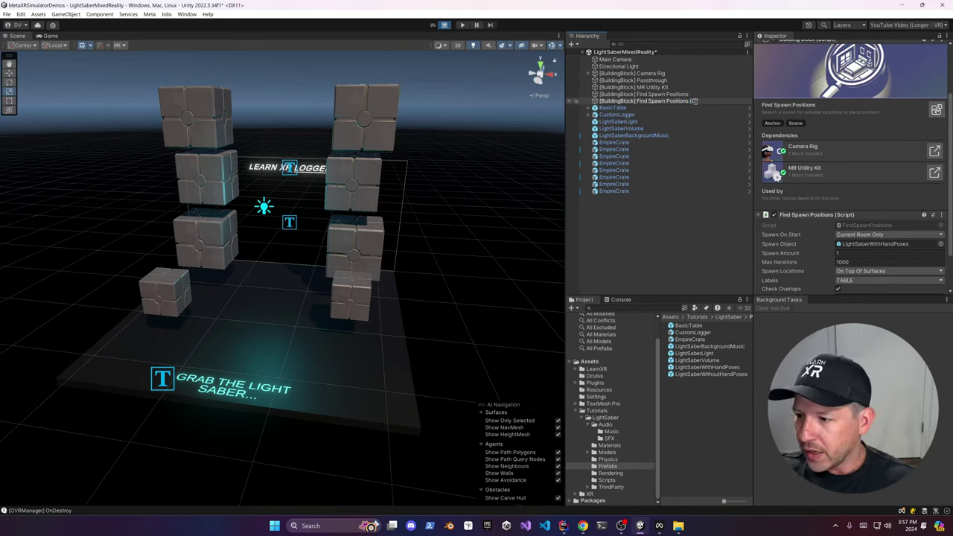
pyautogui.write('Crates')
pyautogui.press('Return')
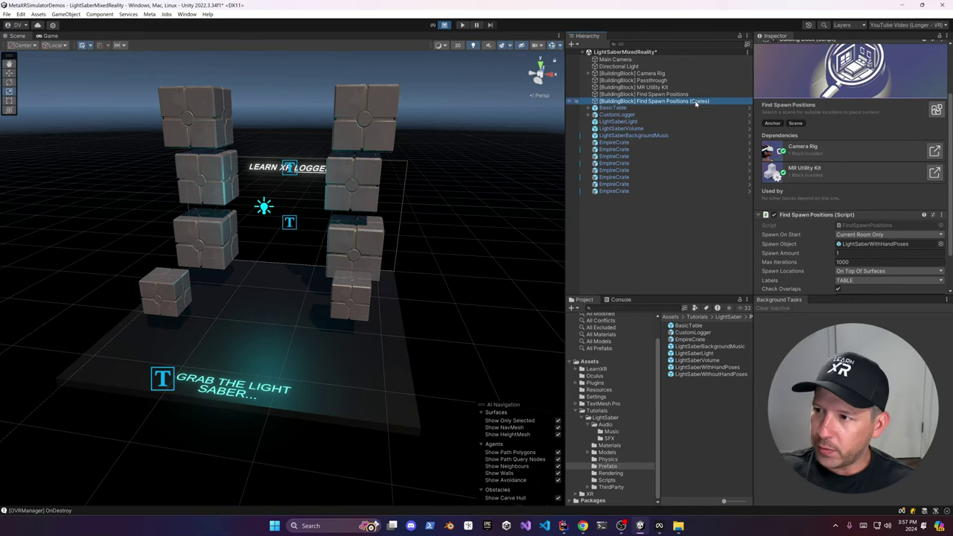
# - Duplicate the EmpireCrate prefab and name the copy EmpireCrateSmall
pyautogui.click(701, 339)
pyautogui.hotkey('ctrl', 'd')
pyautogui.click(703, 348)
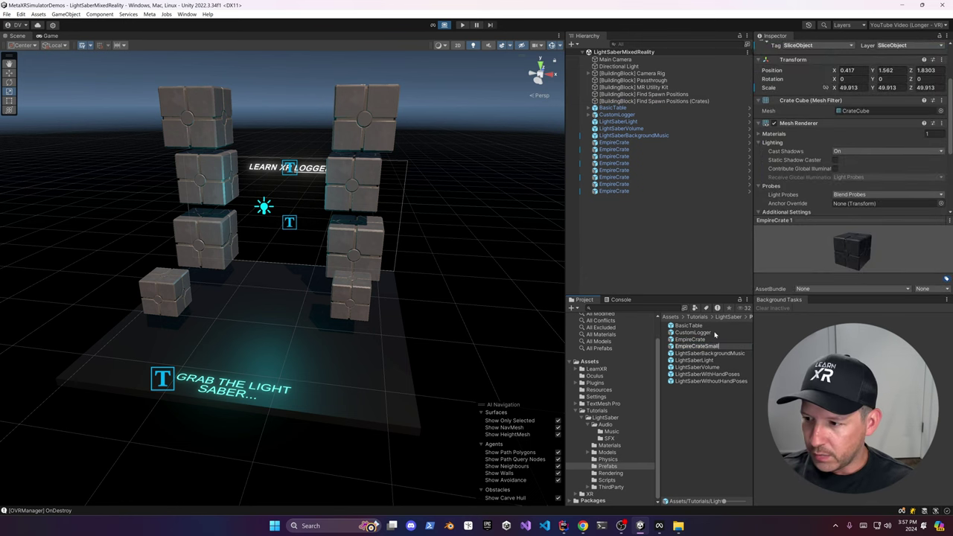
pyautogui.write('Small')
pyautogui.press('Return')
# - Set the EmpireCrateSmall prefab's scale to 15 on all three axes
pyautogui.click(853, 88)
pyautogui.write('1')
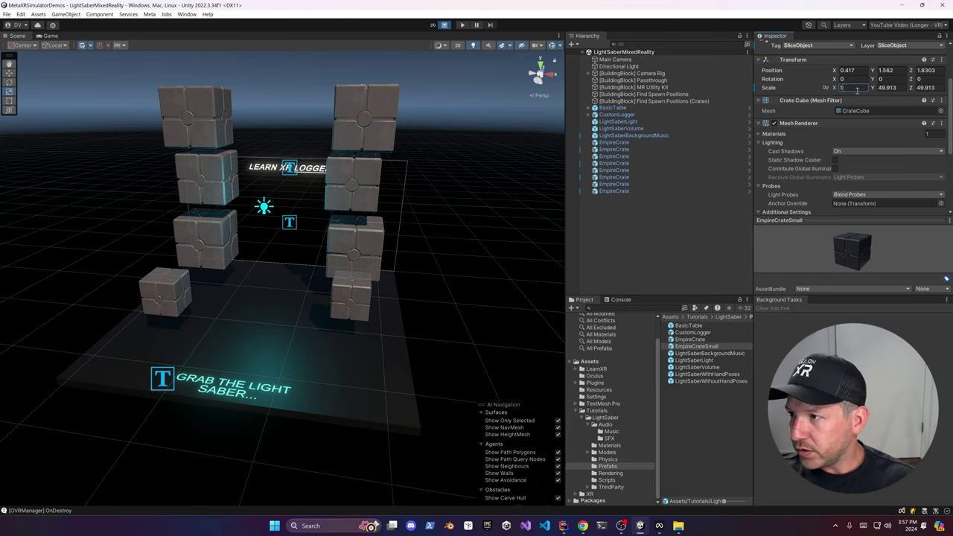
pyautogui.press('Escape')
pyautogui.click(848, 88)
pyautogui.write('156')
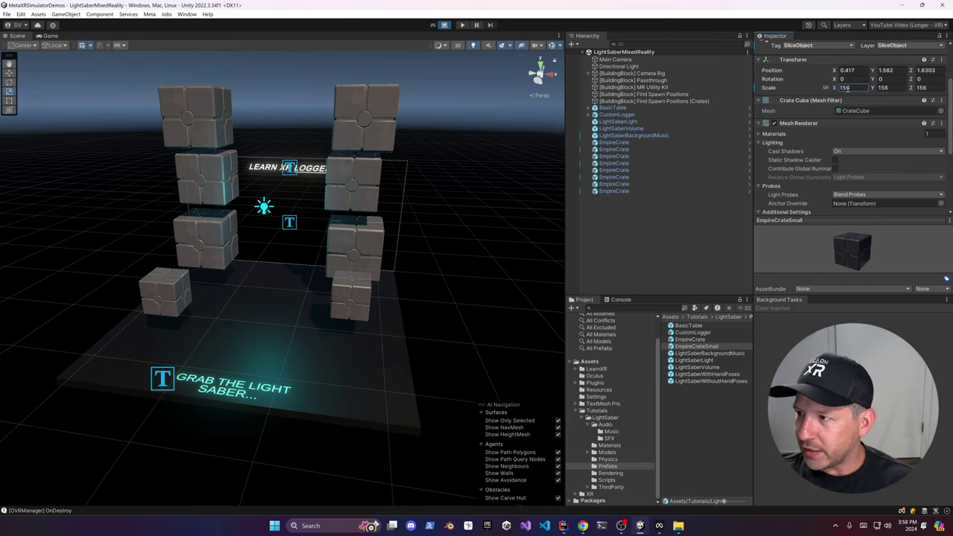
pyautogui.press('BackSpace')
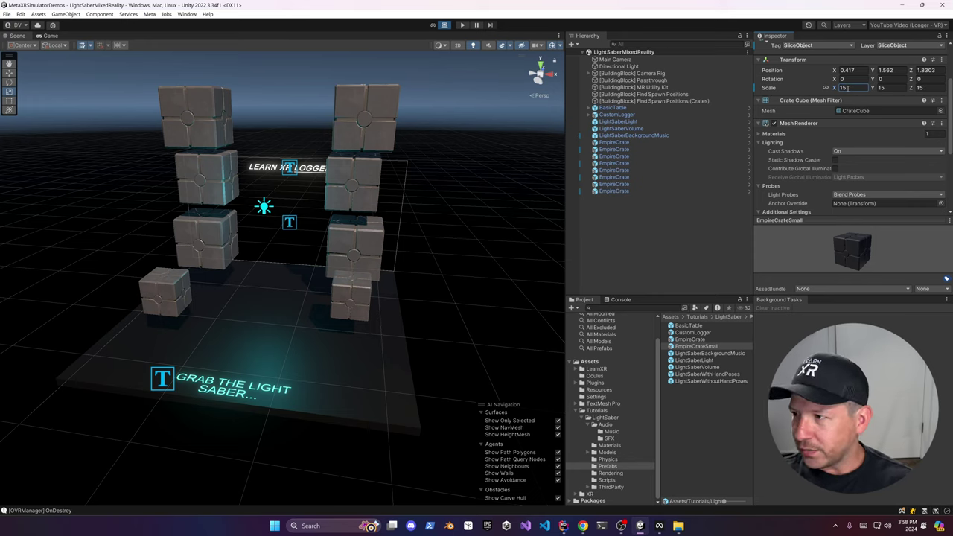
pyautogui.click(860, 71)
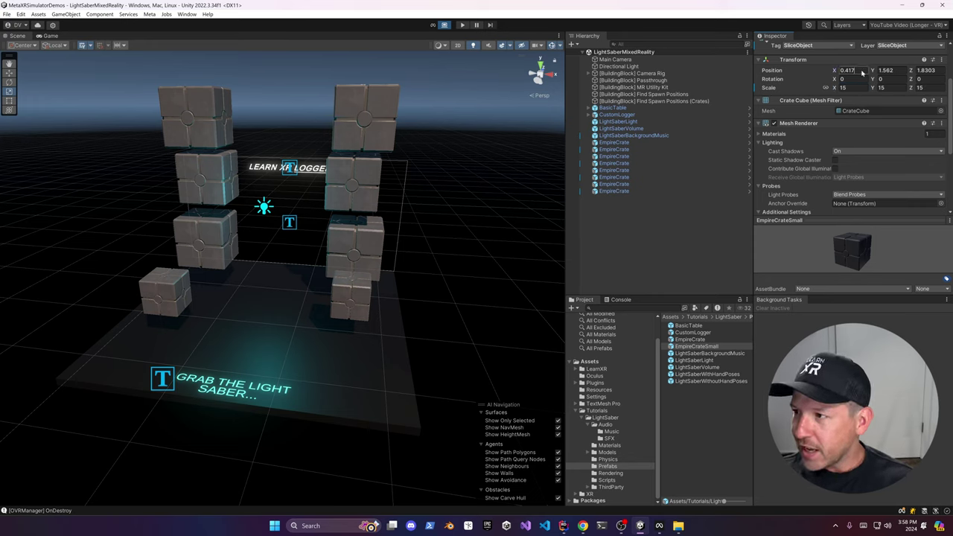
# - Set the EmpireCrateSmall prefab's position to 0 on the X, Y and Z axes
pyautogui.write('0')
pyautogui.press('Tab')
pyautogui.write('0')
pyautogui.press('Tab')
pyautogui.write('0')
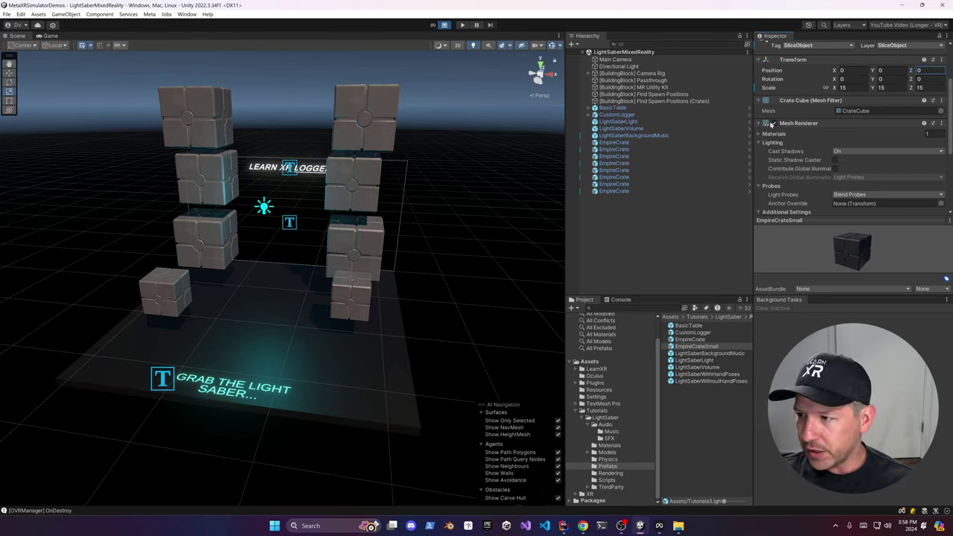
# - Assign EmpireCrateSmall as the Spawn Object of Find Spawn Positions (Crates) and set its Spawn Amount to 15
pyautogui.click(670, 101)
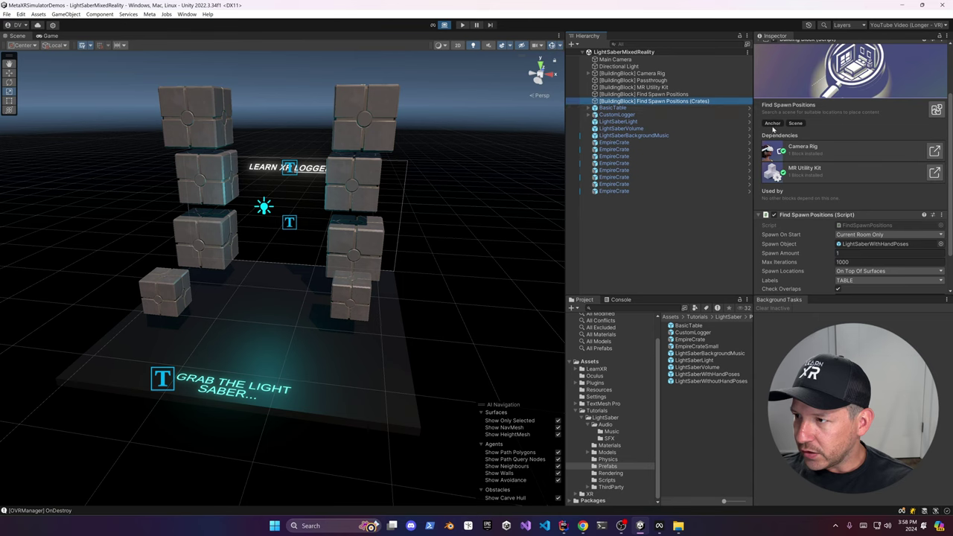
pyautogui.click(697, 347)
pyautogui.scroll(-2, 859, 230)
pyautogui.moveTo(698, 347); pyautogui.dragTo(879, 198)
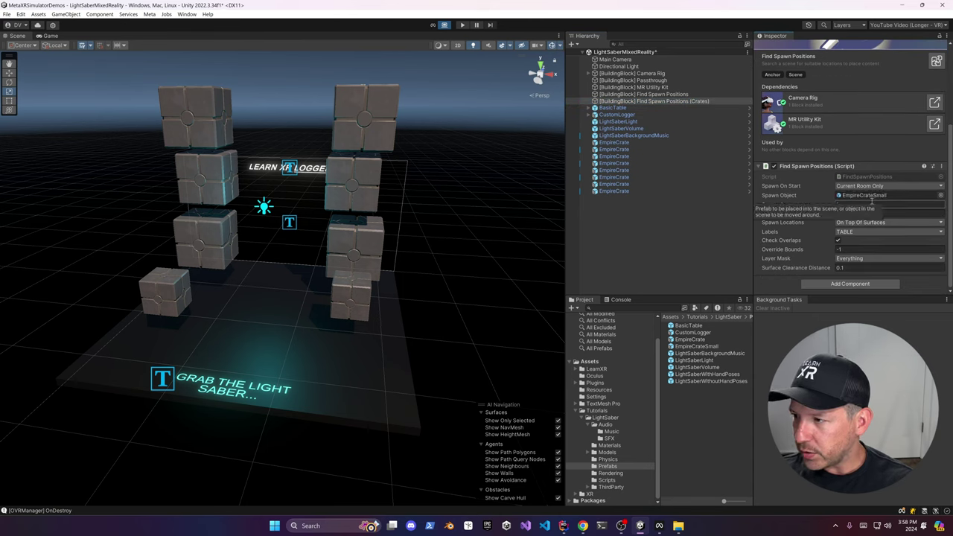
pyautogui.click(856, 204)
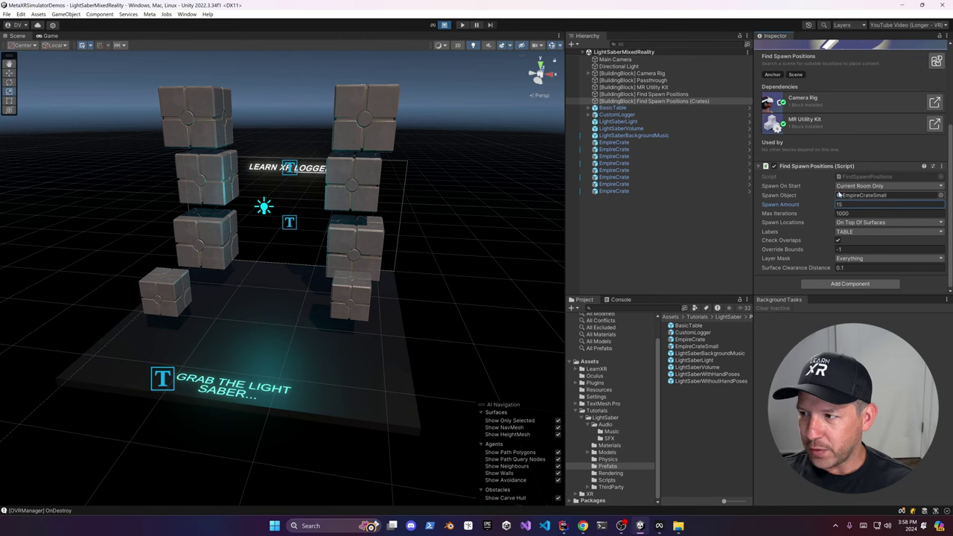
# - Disable the Box Collider and the Mesh Renderer of the BasicTable object
pyautogui.scroll(-6, 463, 297)
pyautogui.keyDown('alt'); pyautogui.moveTo(464, 296); pyautogui.dragTo(438, 289); pyautogui.keyUp('alt')
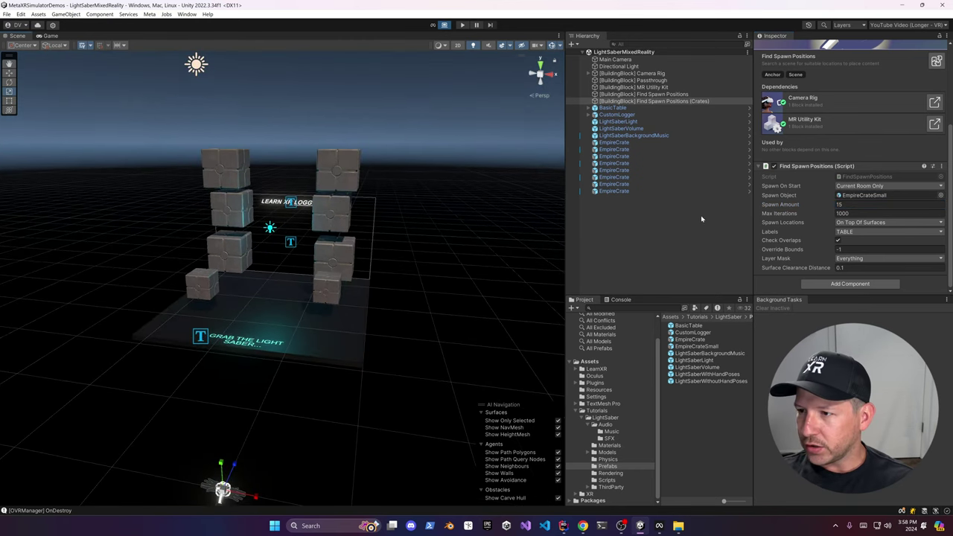
pyautogui.click(278, 333)
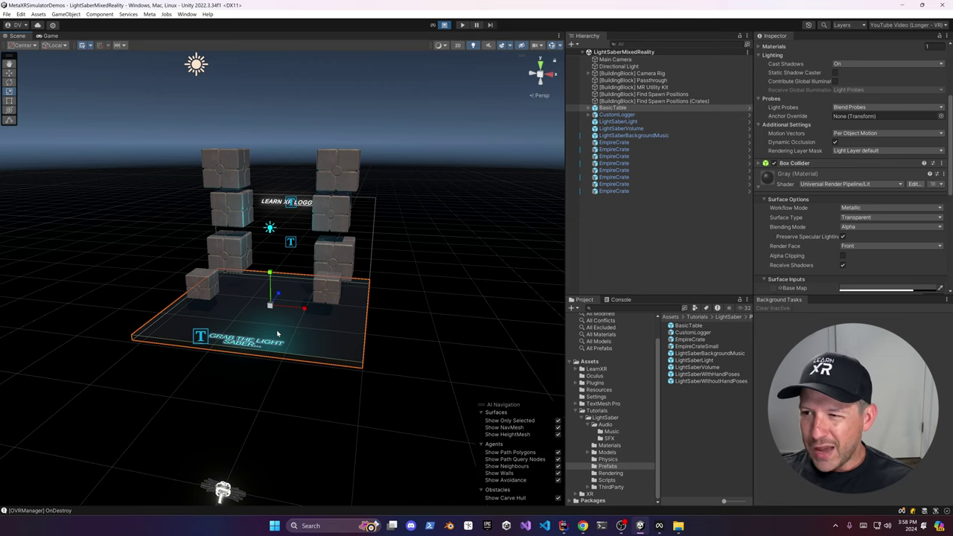
pyautogui.click(589, 108)
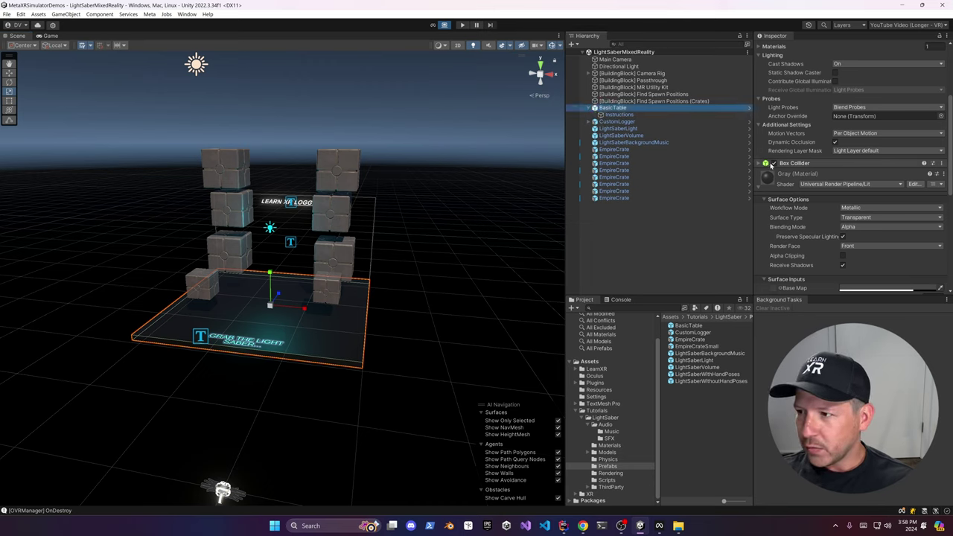
pyautogui.click(772, 164)
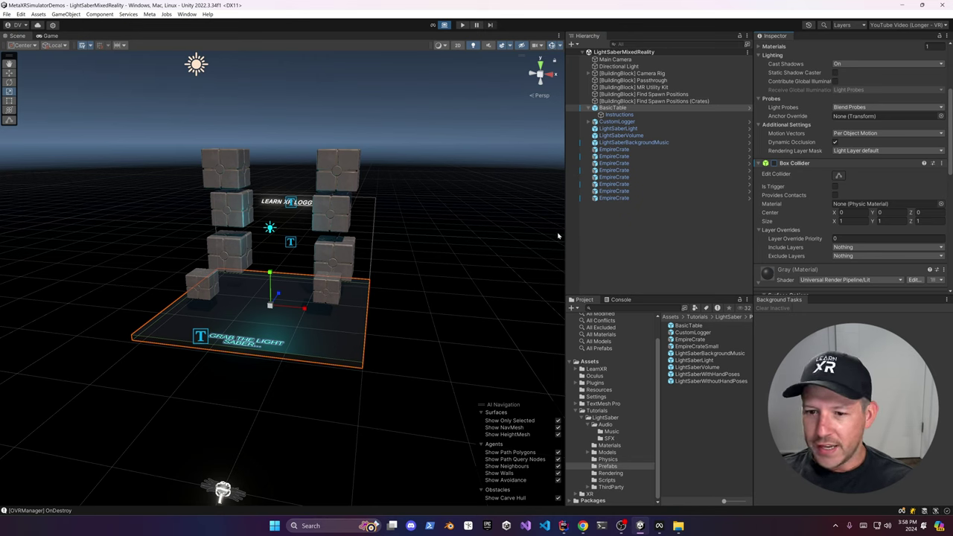
pyautogui.scroll(4, 775, 153)
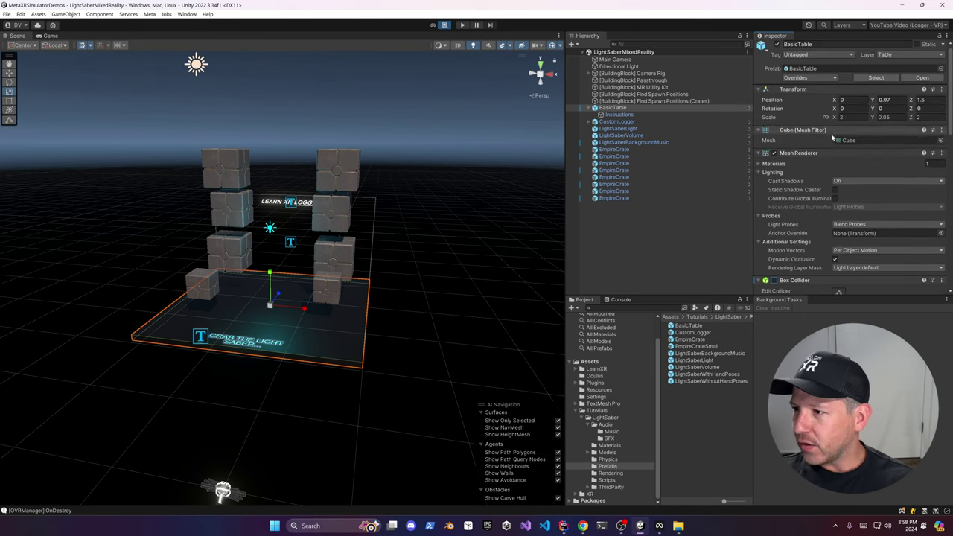
pyautogui.click(776, 153)
# - Tilt BasicTable with its instructions text to about -48° around X and move it to about Y 1.43, Z 1.92
pyautogui.click(528, 273)
pyautogui.keyDown('alt'); pyautogui.moveTo(521, 275); pyautogui.dragTo(358, 342); pyautogui.keyUp('alt')
pyautogui.click(222, 350)
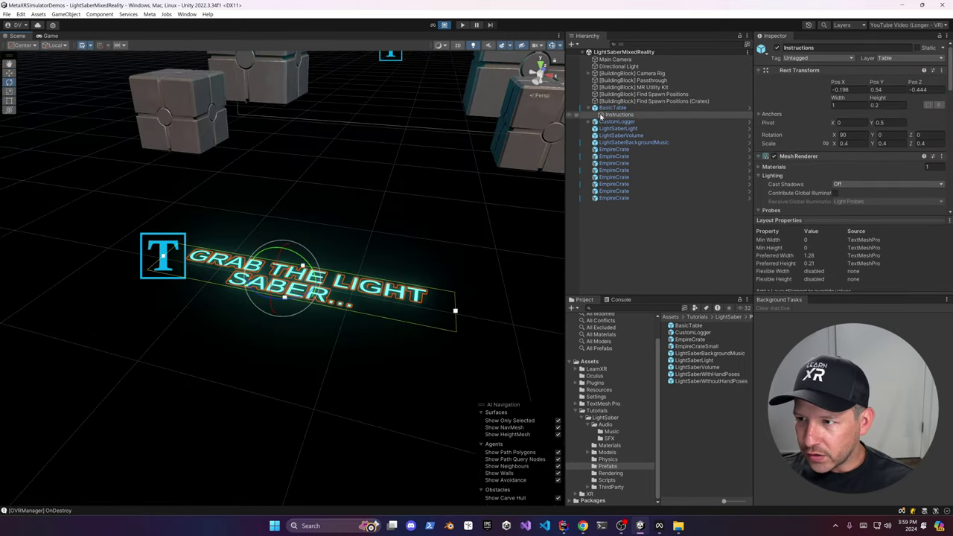
pyautogui.click(613, 108)
pyautogui.moveTo(352, 155); pyautogui.dragTo(335, 215)
pyautogui.scroll(-3, 340, 241)
pyautogui.press('w')
pyautogui.moveTo(344, 171); pyautogui.dragTo(360, 110)
pyautogui.keyDown('alt'); pyautogui.moveTo(433, 125); pyautogui.dragTo(405, 140); pyautogui.keyUp('alt')
pyautogui.scroll(-3, 417, 153)
pyautogui.keyDown('alt'); pyautogui.moveTo(307, 242); pyautogui.dragTo(380, 219); pyautogui.keyUp('alt')
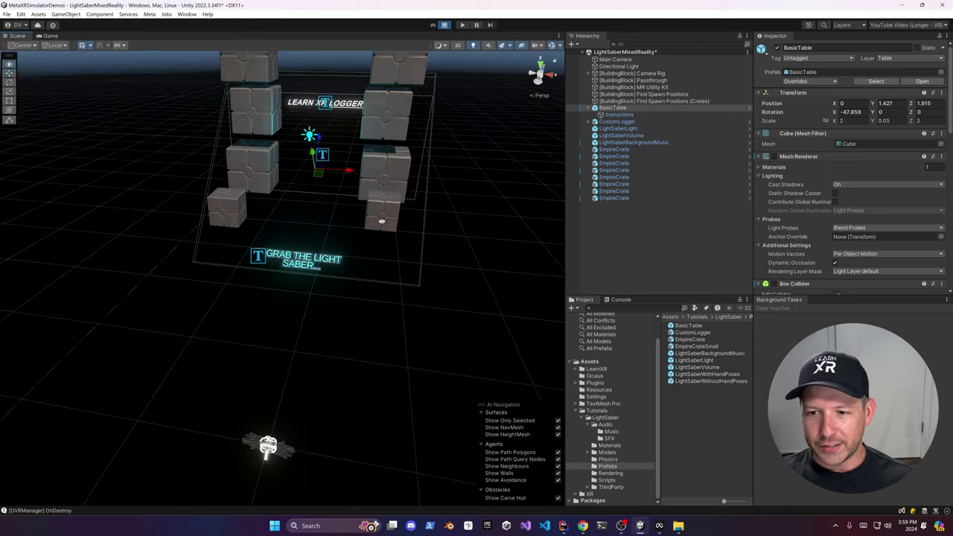
pyautogui.click(422, 283)
pyautogui.keyDown('alt'); pyautogui.moveTo(456, 271); pyautogui.dragTo(441, 205); pyautogui.keyUp('alt')
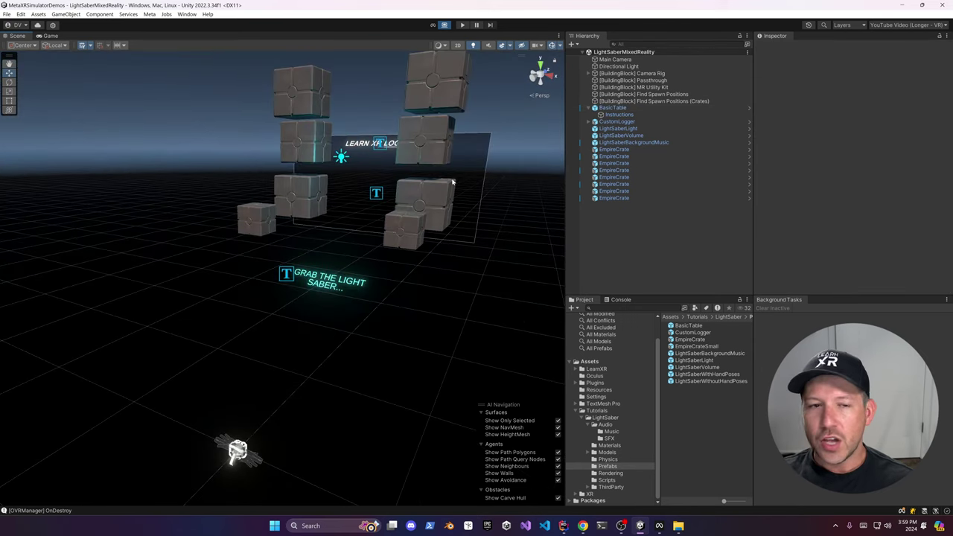
# - Review the spawn settings of both Find Spawn Positions objects
pyautogui.click(655, 95)
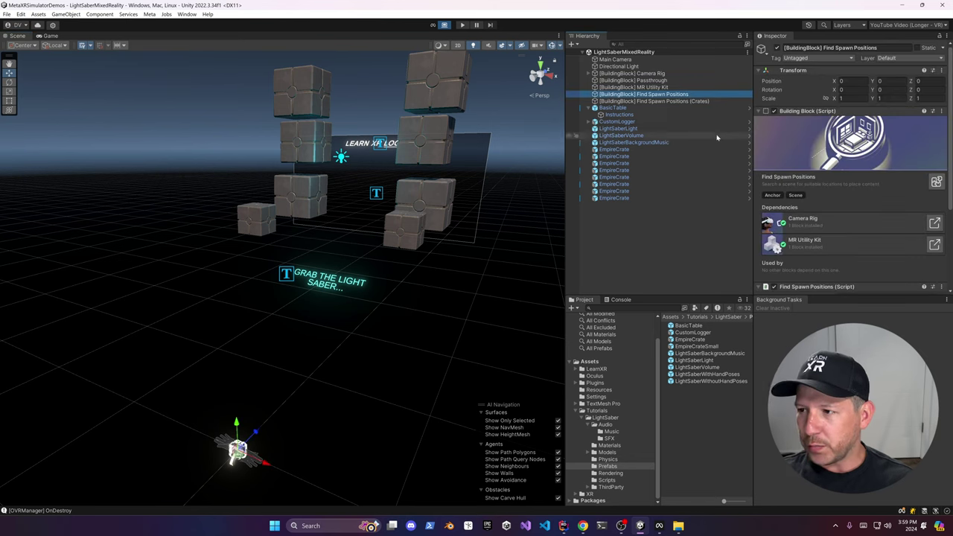
pyautogui.scroll(-3, 821, 210)
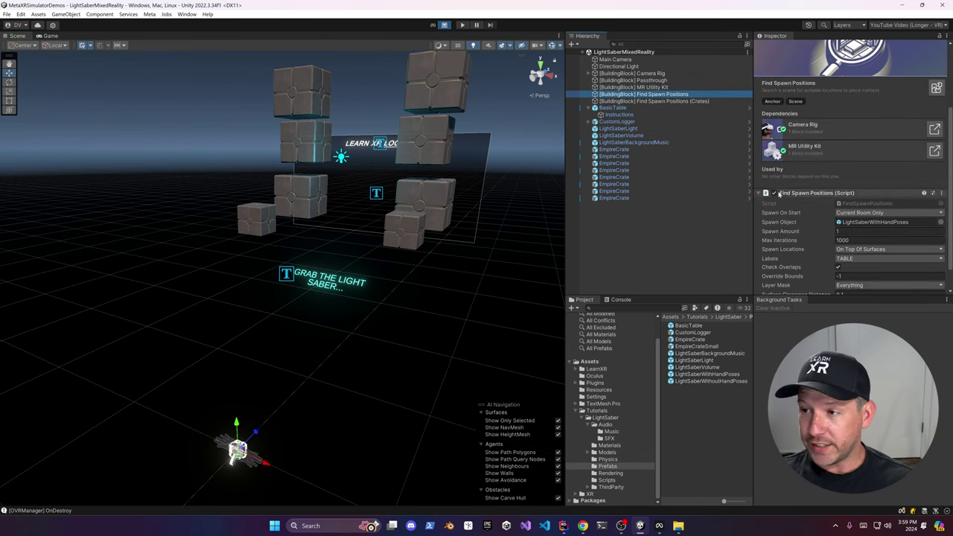
pyautogui.click(692, 102)
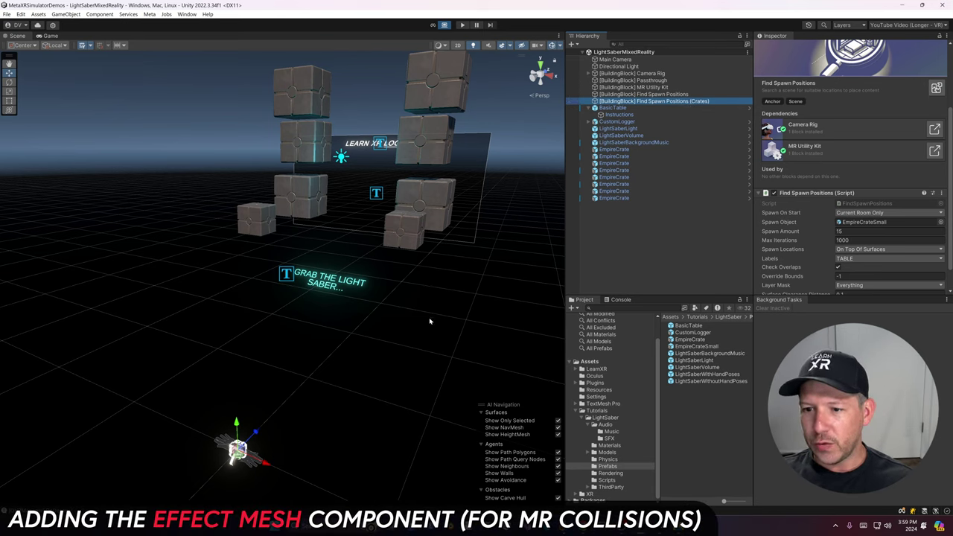
# - Add an Effect Mesh component to the [BuildingBlock] MR Utility Kit object
pyautogui.click(633, 87)
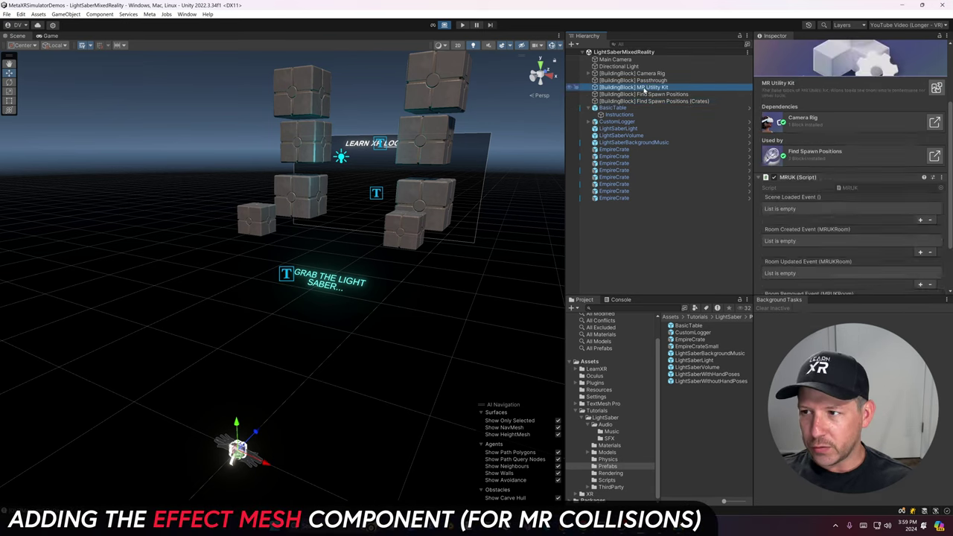
pyautogui.click(783, 177)
pyautogui.click(827, 285)
pyautogui.write('eff')
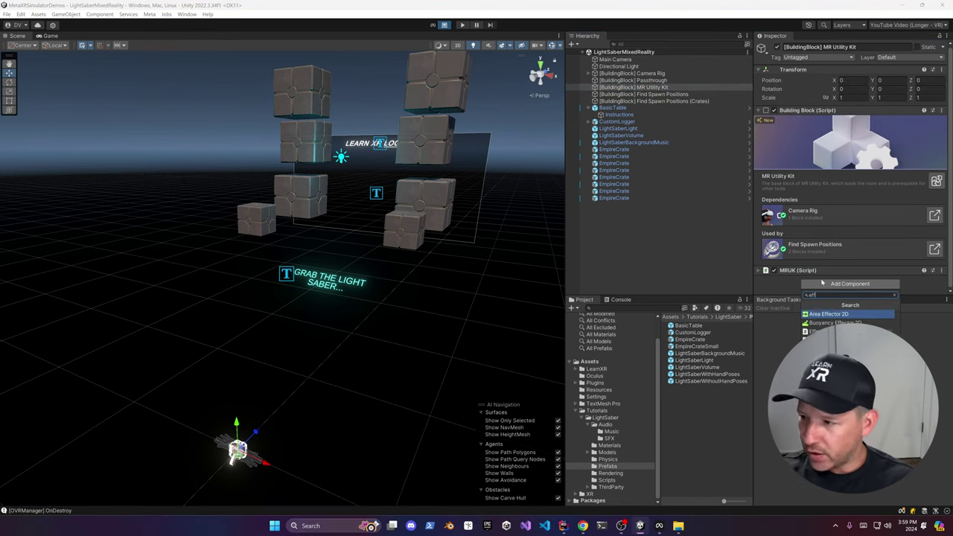
pyautogui.press('Down')
pyautogui.press('Down')
pyautogui.press('Return')
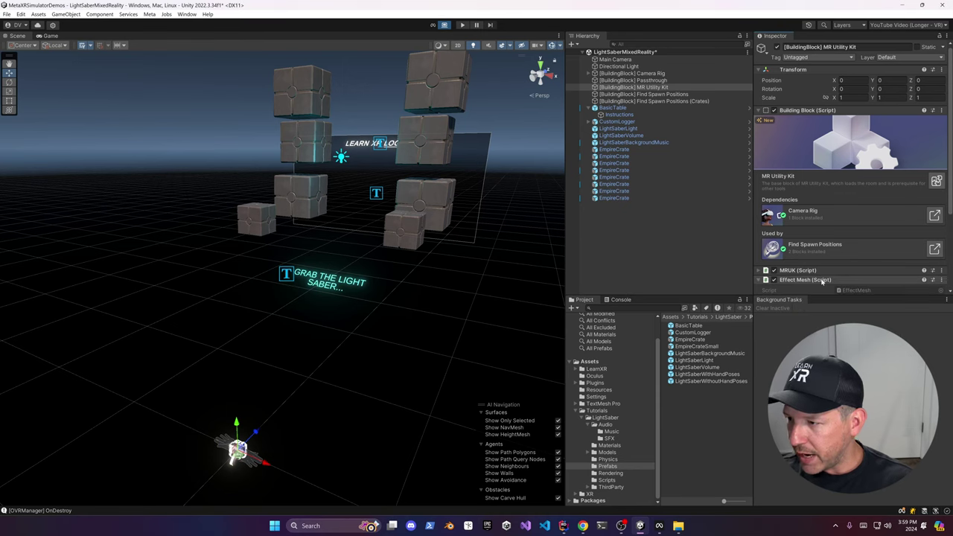
# - Set the Effect Mesh's Mesh Material to SpatialMappingWireframe and enable Colliders
pyautogui.scroll(-4, 842, 282)
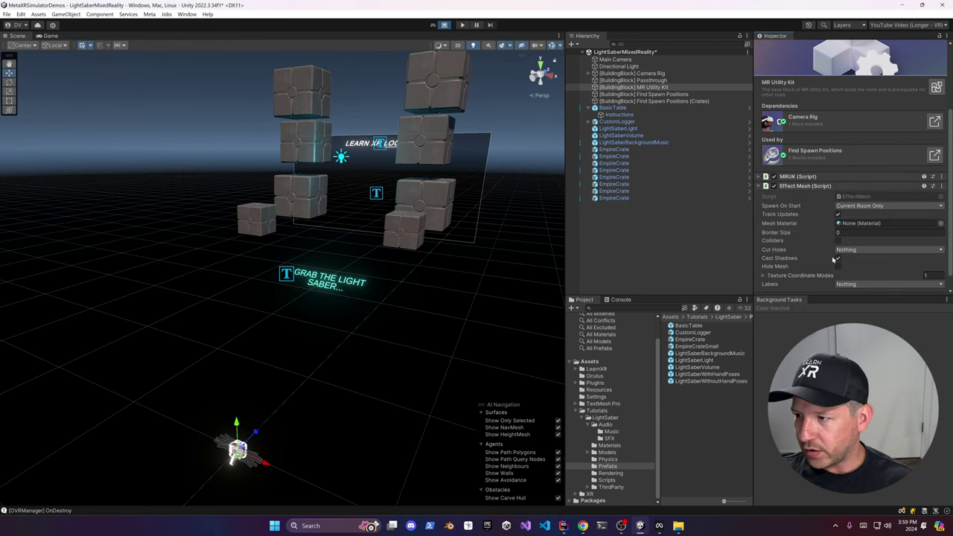
pyautogui.click(940, 224)
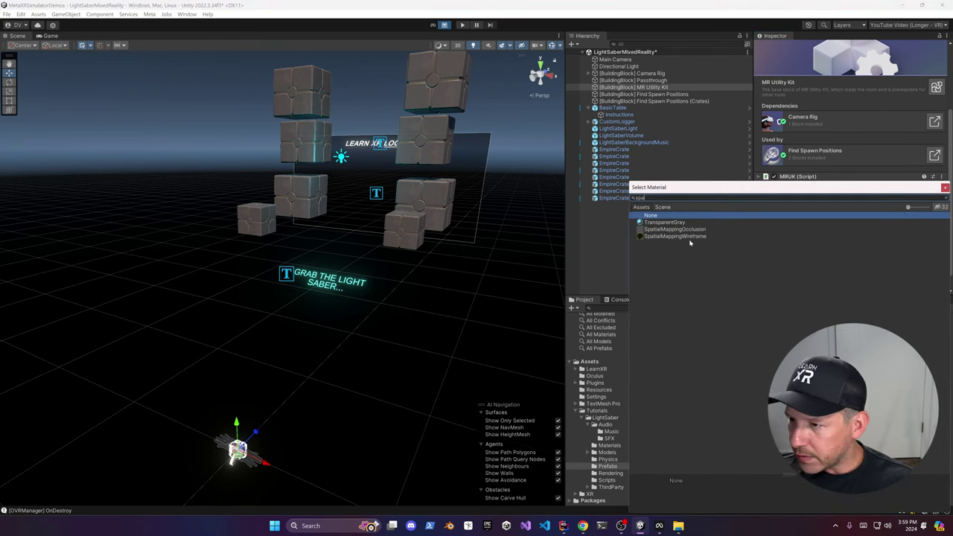
pyautogui.doubleClick(689, 236)
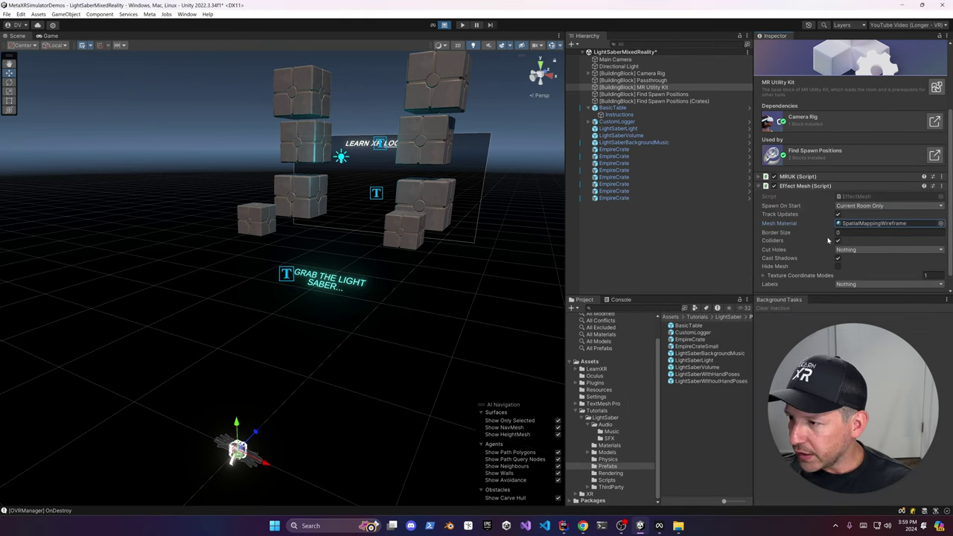
# - Include FLOOR in the Effect Mesh labels
pyautogui.scroll(-1, 830, 248)
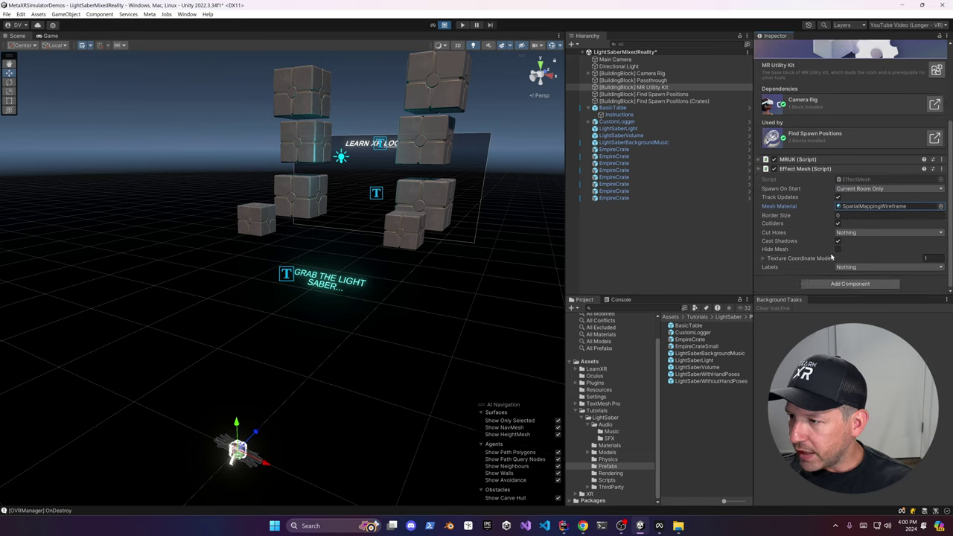
pyautogui.click(874, 268)
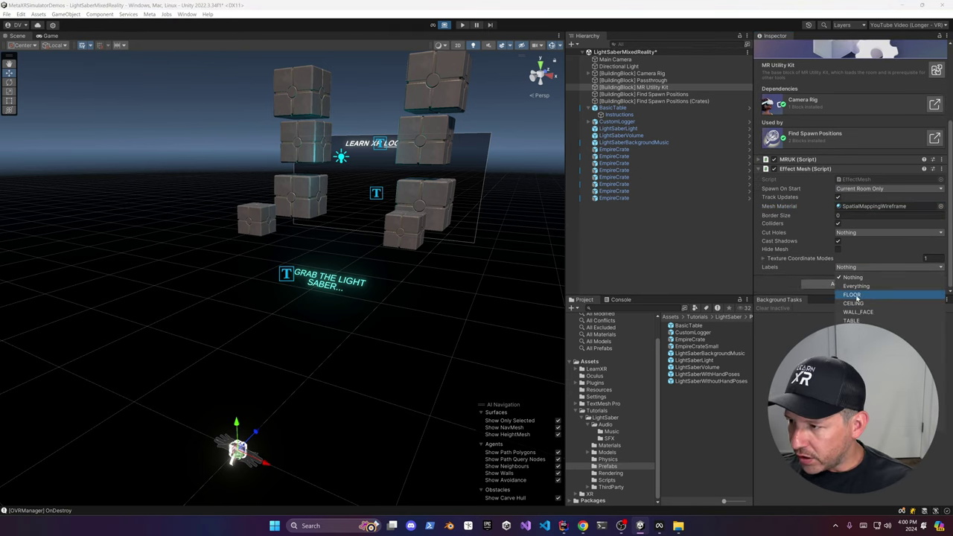
pyautogui.click(855, 295)
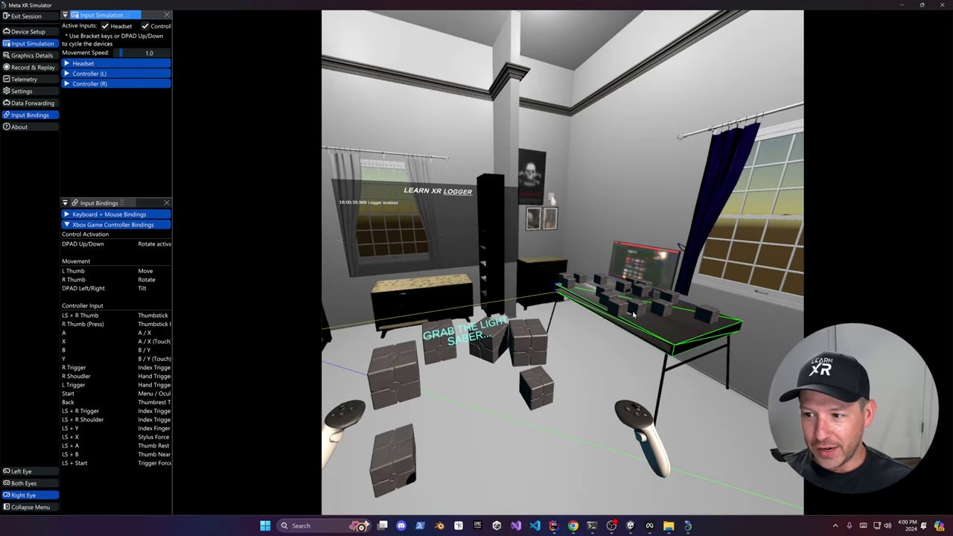
# - In Meta XR Simulator, raise the movement speed to 2.9 and inspect the crates spawned on the table
pyautogui.moveTo(121, 54); pyautogui.dragTo(135, 53)
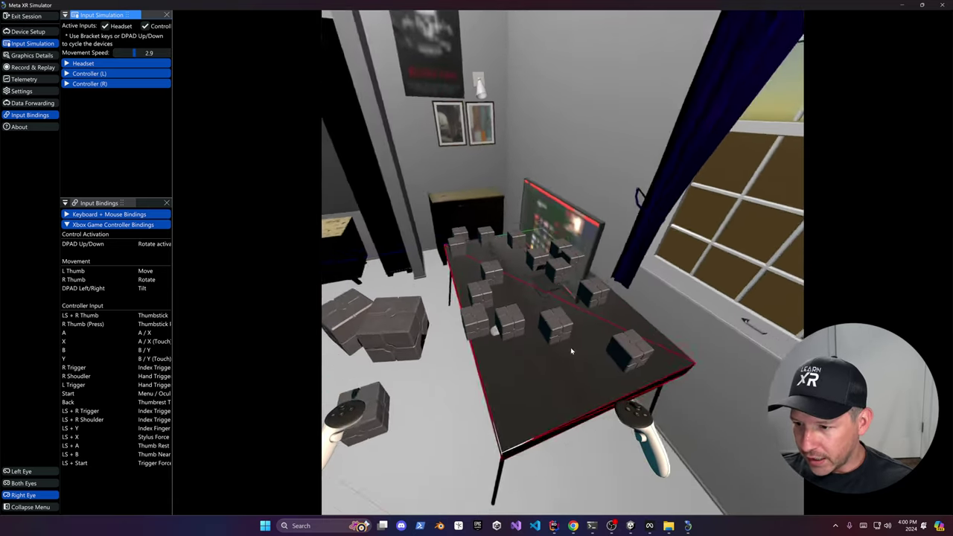
pyautogui.moveTo(570, 351); pyautogui.dragTo(479, 348)
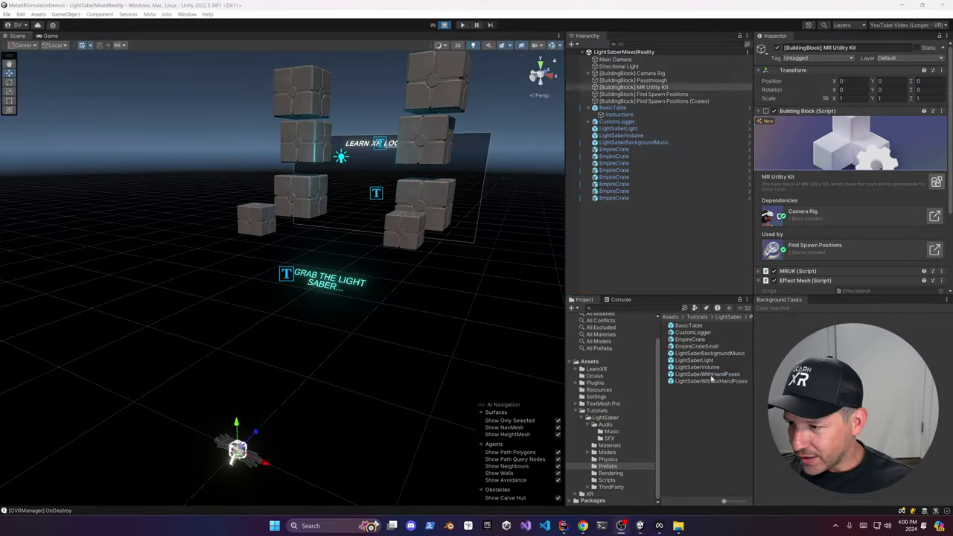
# - Zero out the position in the LightSaberWithHandPoses prefab's Transform in Unity
pyautogui.click(707, 374)
pyautogui.click(887, 133)
pyautogui.write('0')
pyautogui.press('Tab')
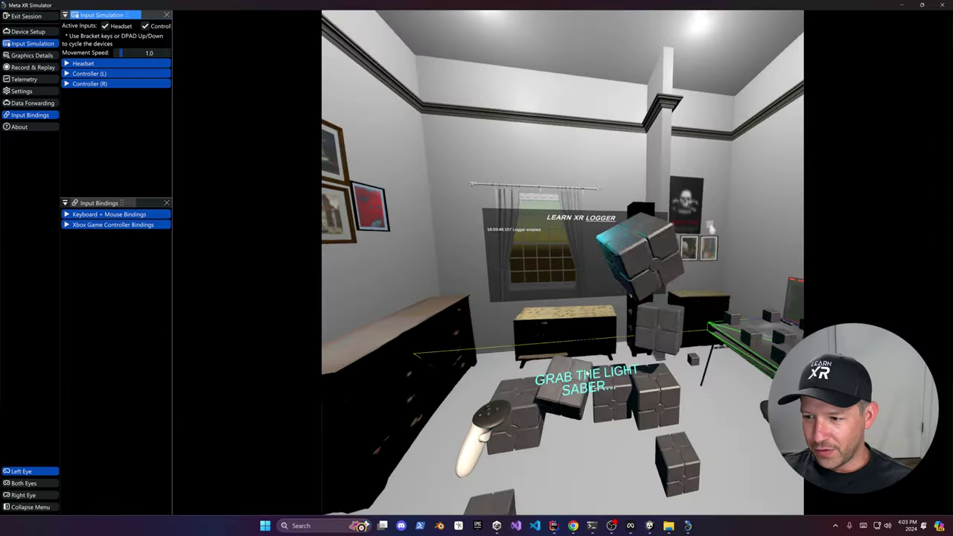
# - In Meta XR Simulator, look over the large crates on the floor and approach the table with the spawned light saber
pyautogui.press('w')
pyautogui.moveTo(587, 374)
pyautogui.mouseDown()
pyautogui.moveTo(657, 389)
pyautogui.moveTo(622, 408)
pyautogui.moveTo(580, 387)
pyautogui.mouseUp()
pyautogui.press('s')
pyautogui.press('s')
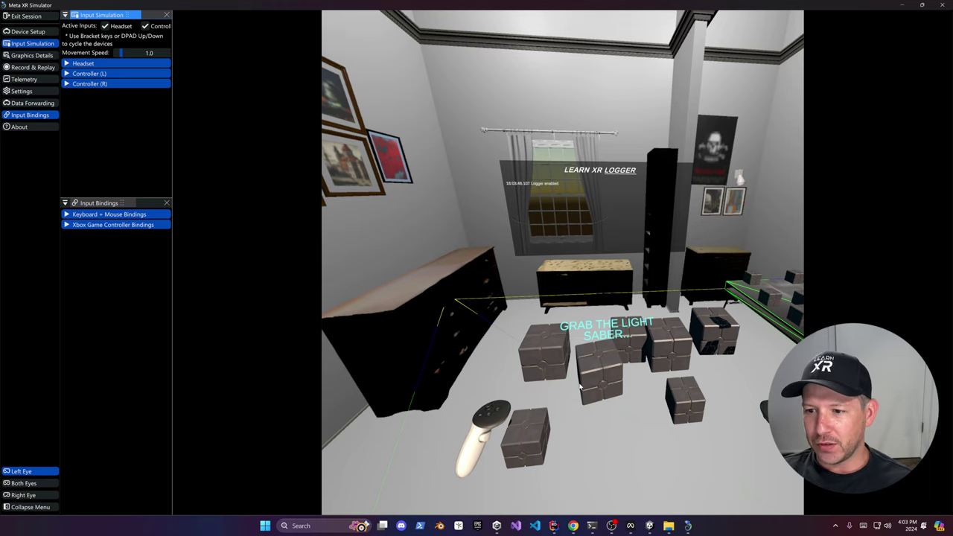
pyautogui.moveTo(514, 311); pyautogui.dragTo(626, 346, button='right')
pyautogui.press('w')
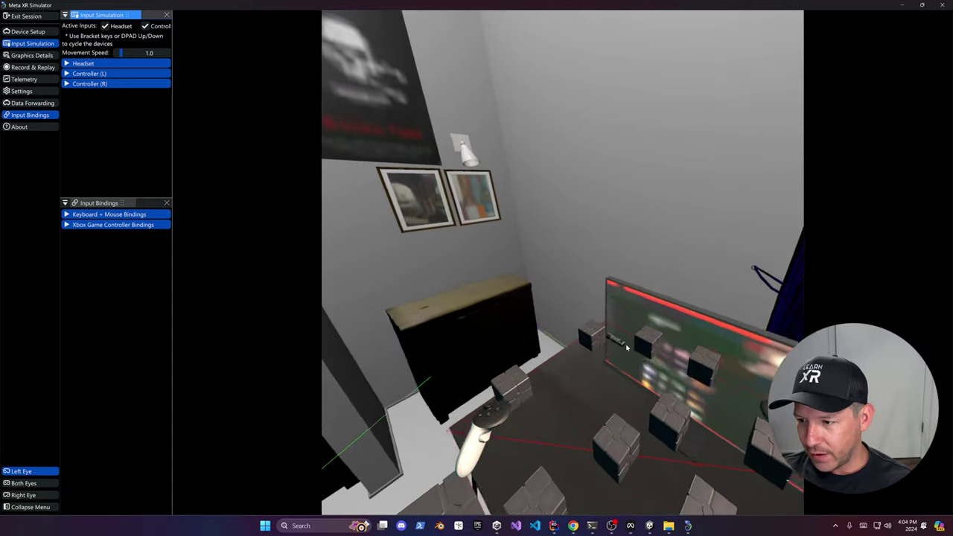
# - Move around the table to reach the light saber and test it among the spawned small crates
pyautogui.press('d')
pyautogui.moveTo(627, 348); pyautogui.dragTo(519, 358, button='right')
pyautogui.press('w')
pyautogui.press('w')
pyautogui.press('s')
pyautogui.press('a')
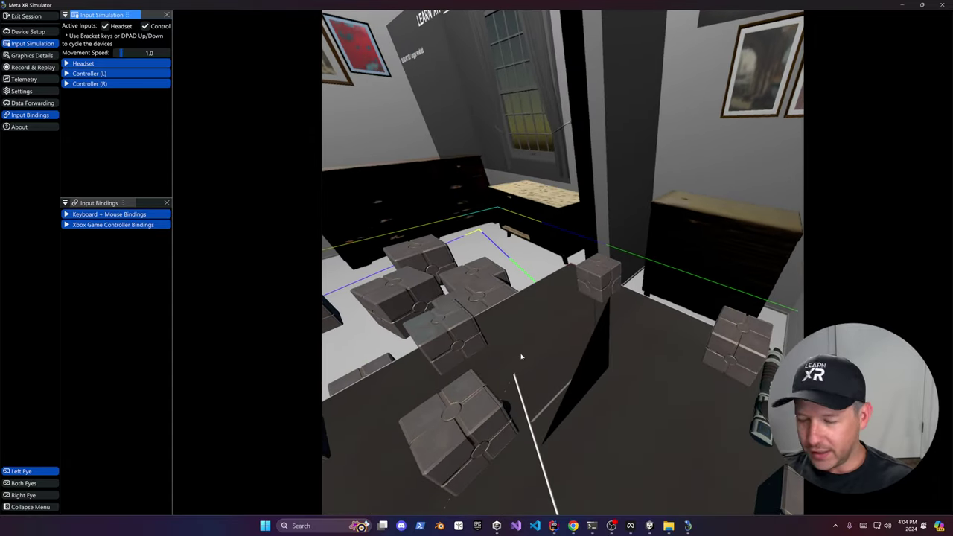
# - Back away from the table and carry the lit saber toward the large crates on the floor
pyautogui.press('s')
pyautogui.moveTo(521, 357); pyautogui.dragTo(446, 359, button='right')
pyautogui.press('w')
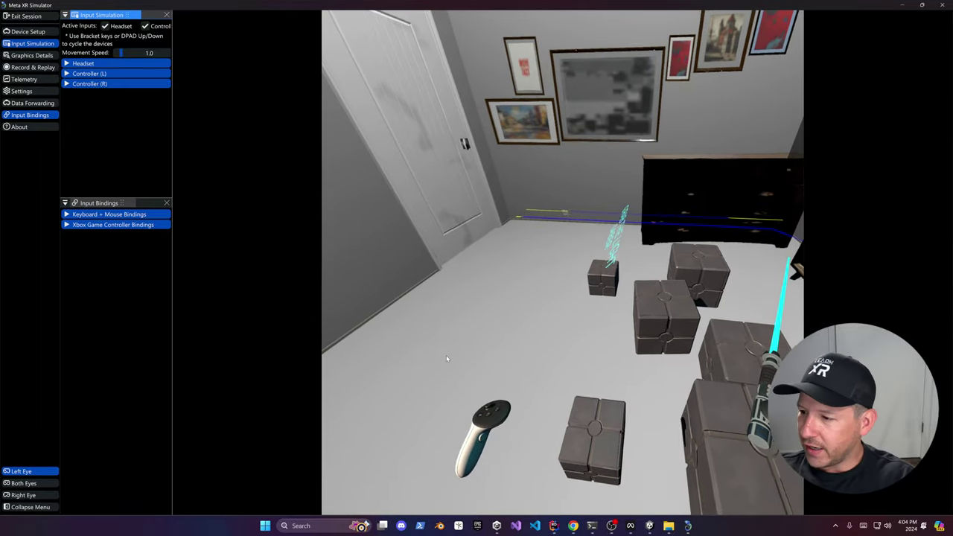
pyautogui.press('w')
pyautogui.moveTo(443, 360)
pyautogui.mouseDown(button='right')
pyautogui.moveTo(437, 388)
pyautogui.moveTo(438, 354)
pyautogui.mouseUp(button='right')
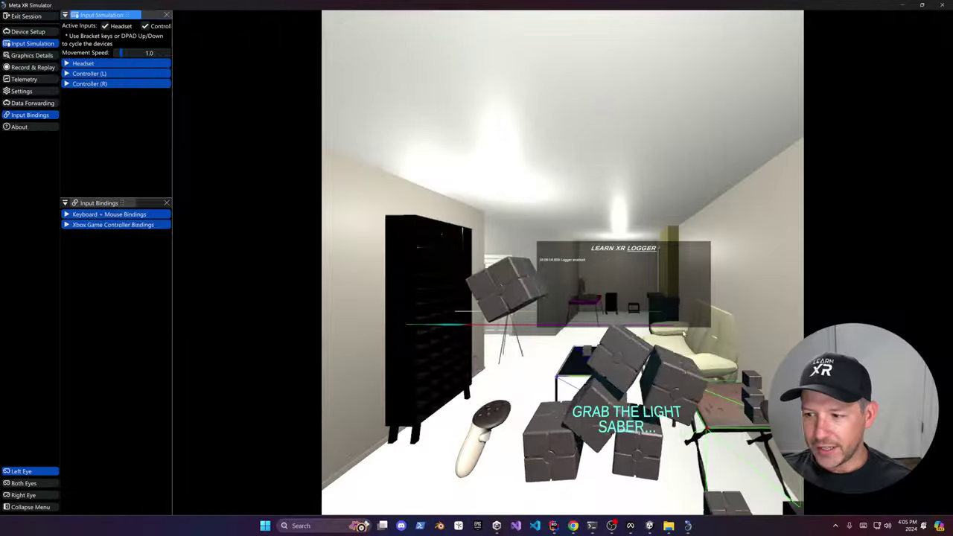
# - Set the simulated movement speed to 2.8 and turn the view toward the large crates on the floor
pyautogui.press('s')
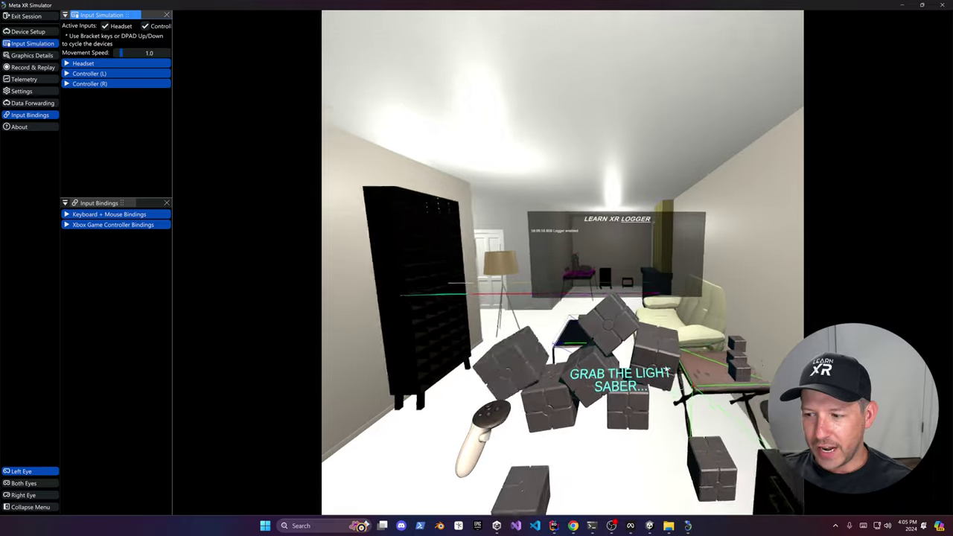
pyautogui.press('w')
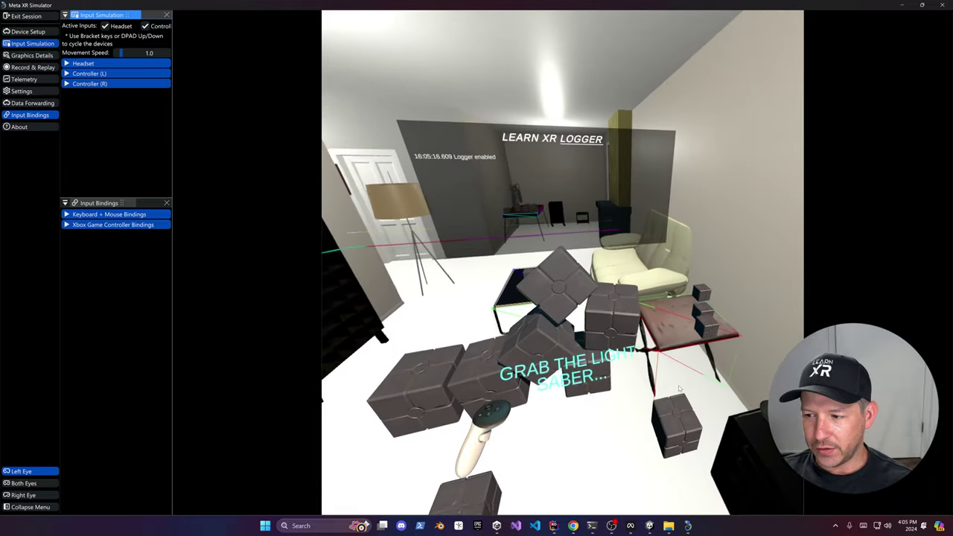
pyautogui.moveTo(678, 389); pyautogui.dragTo(634, 379, button='right')
pyautogui.moveTo(127, 55); pyautogui.dragTo(136, 56)
pyautogui.moveTo(614, 319); pyautogui.dragTo(615, 341)
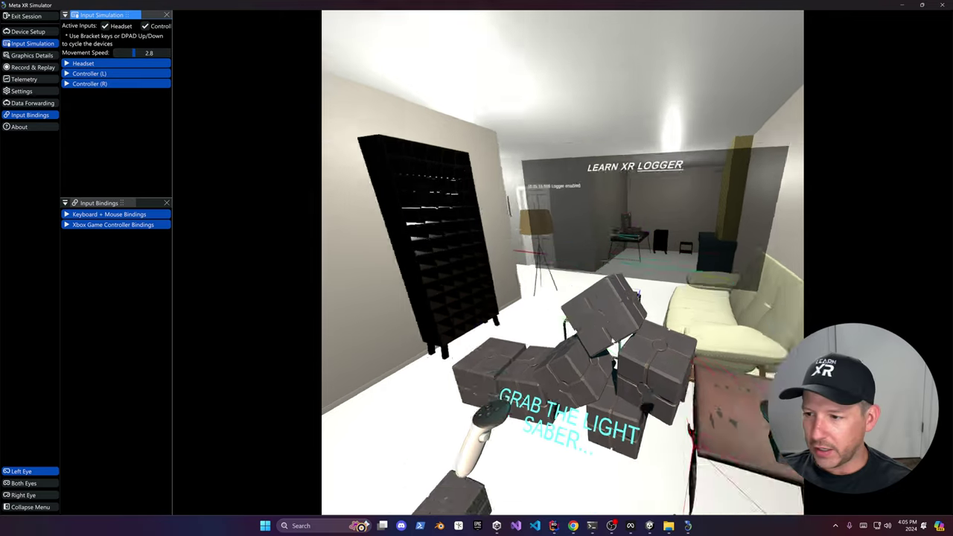
# - Move past the large crates to the desk with the monitor and look over the small crates spawned on it
pyautogui.press('w')
pyautogui.press('w')
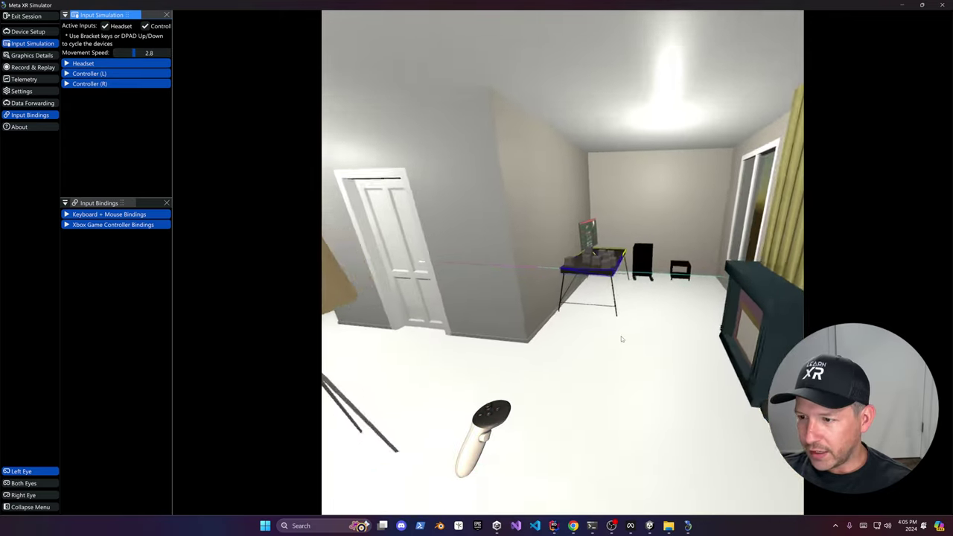
pyautogui.press('w')
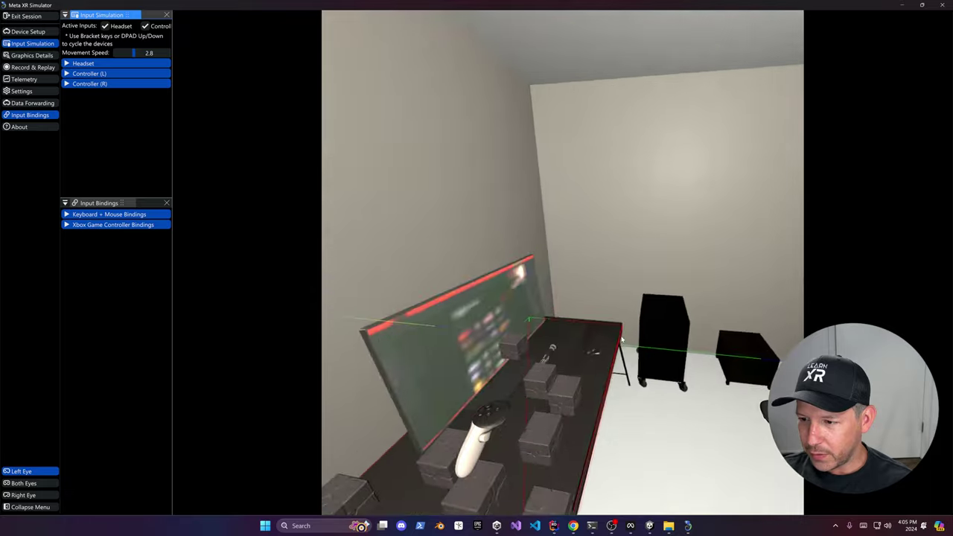
pyautogui.press('d')
pyautogui.moveTo(619, 345); pyautogui.dragTo(511, 356)
pyautogui.moveTo(510, 356); pyautogui.dragTo(399, 350, button='right')
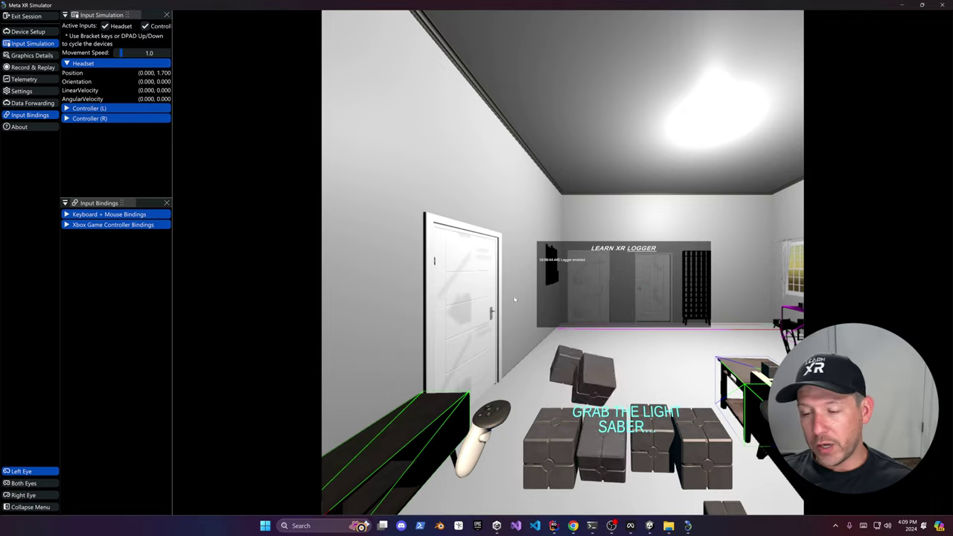
# - Look around the new simulated room and approach the large crates and the nearby tables
pyautogui.moveTo(475, 296); pyautogui.dragTo(602, 329, button='right')
pyautogui.press('w')
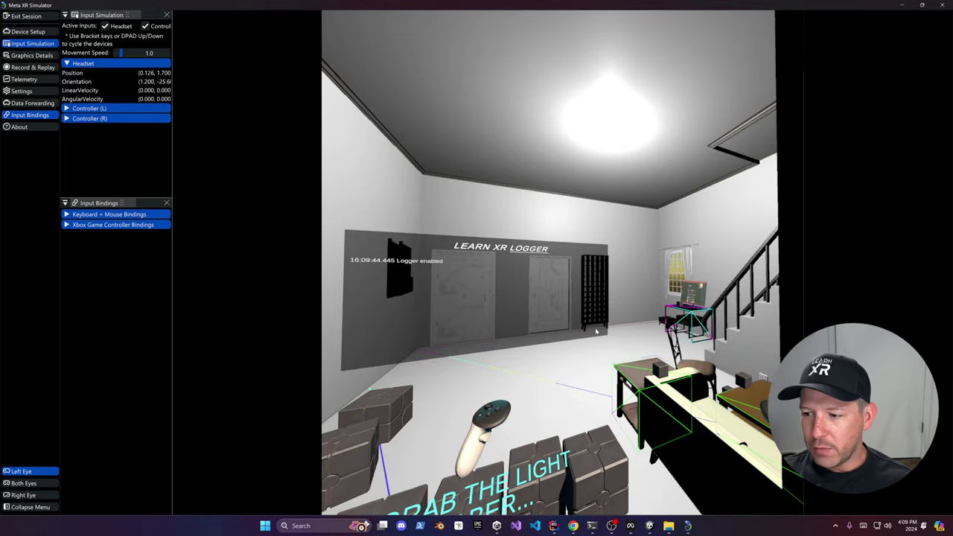
# - Switch to Unity, show the running scene in the Scene view, and expand the generated Room object's anchors
pyautogui.hotkey('alt', 'Tab')
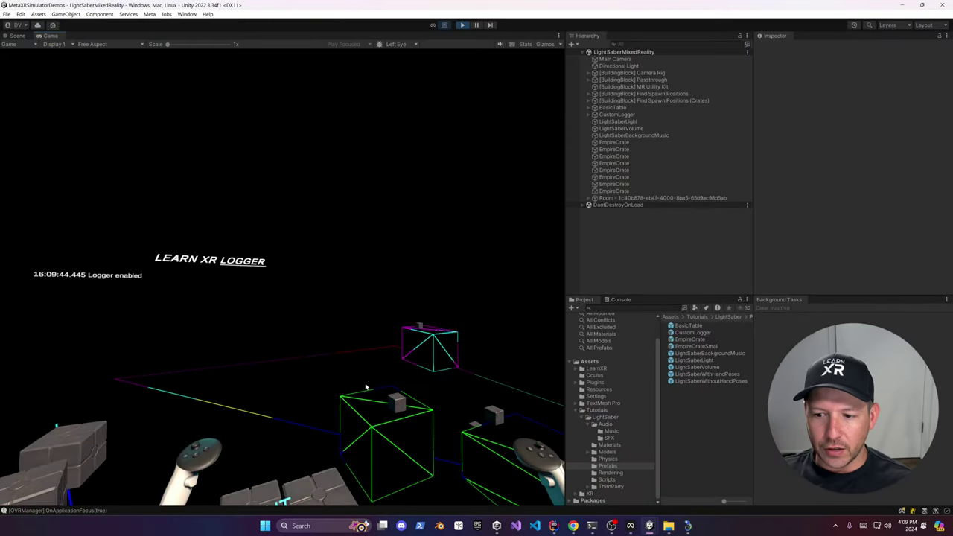
pyautogui.click(16, 36)
pyautogui.keyDown('alt'); pyautogui.moveTo(418, 243); pyautogui.dragTo(403, 279); pyautogui.keyUp('alt')
pyautogui.click(588, 201)
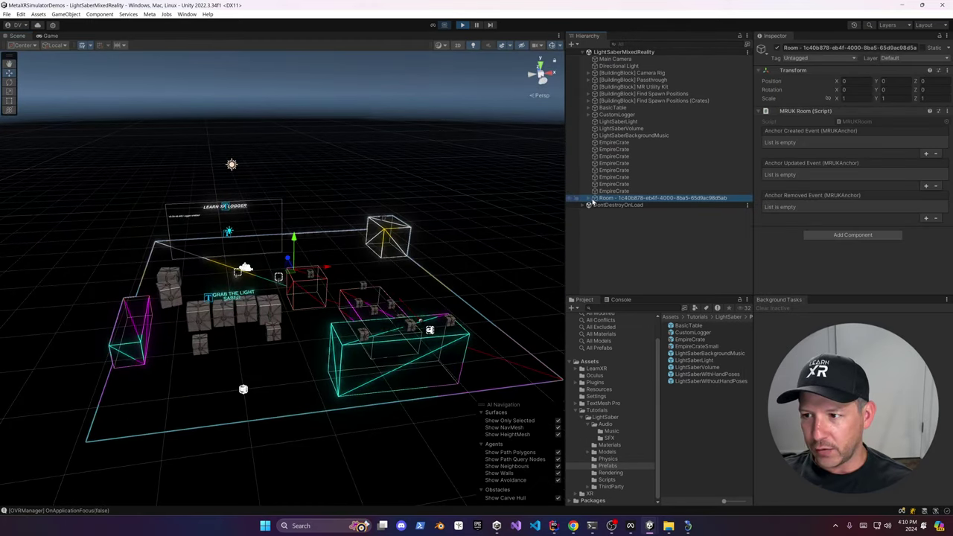
pyautogui.click(589, 198)
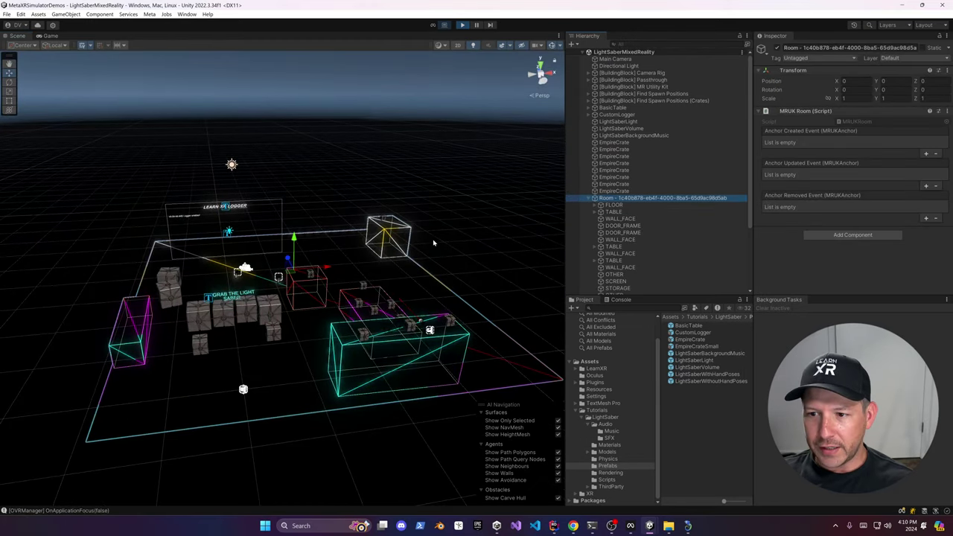
# - Examine the large floor crates and the Effect Mesh outlines of the surrounding room furniture in the Scene view
pyautogui.scroll(7, 430, 251)
pyautogui.keyDown('alt'); pyautogui.moveTo(430, 251); pyautogui.dragTo(313, 257); pyautogui.keyUp('alt')
pyautogui.moveTo(313, 257); pyautogui.dragTo(438, 215, button='middle')
pyautogui.scroll(-4, 377, 274)
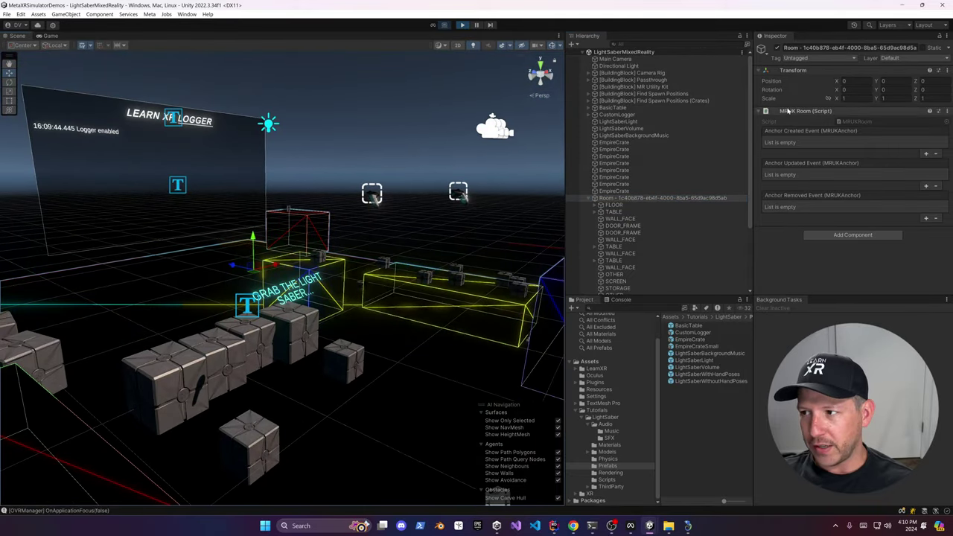
pyautogui.moveTo(328, 270); pyautogui.dragTo(343, 225, button='right')
pyautogui.moveTo(242, 361); pyautogui.dragTo(335, 233, button='middle')
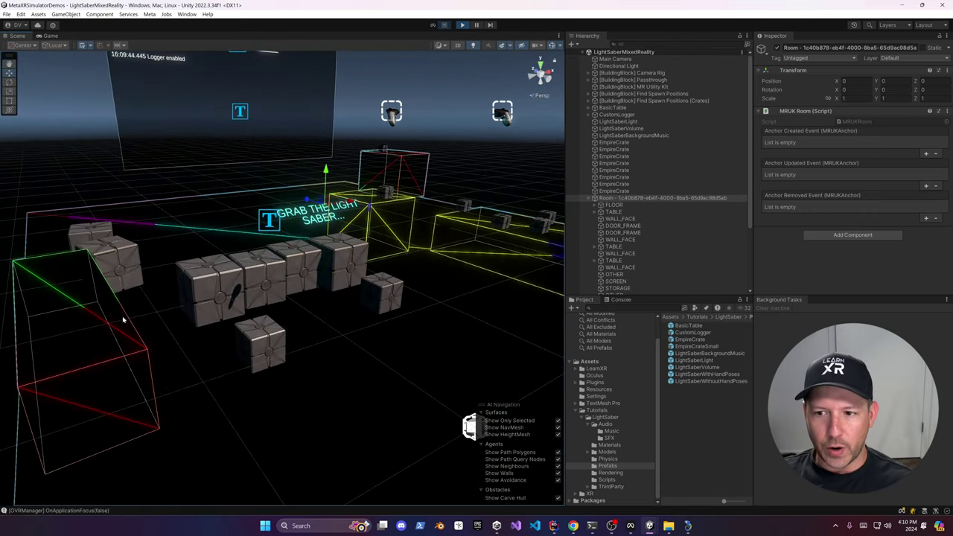
pyautogui.moveTo(93, 306); pyautogui.dragTo(400, 212, button='right')
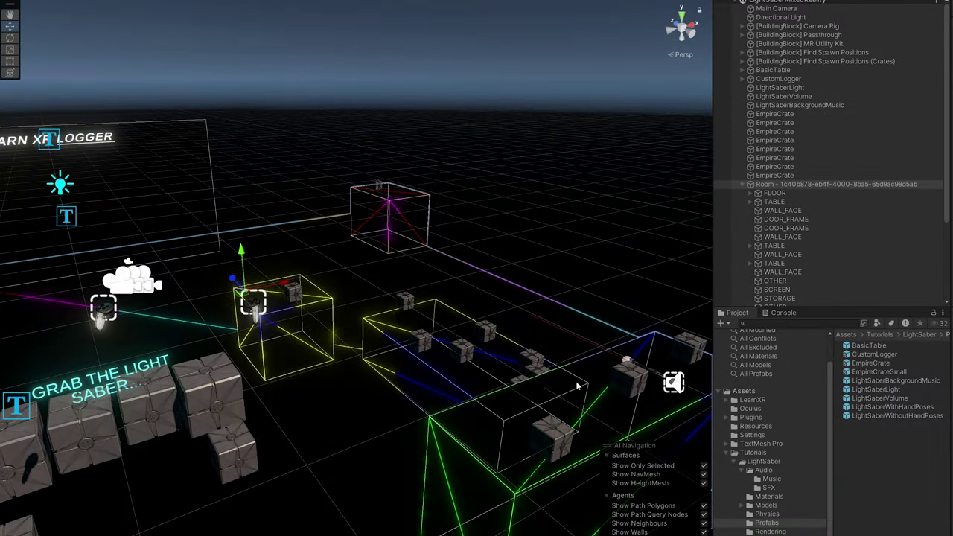
# - Examine the spawned light saber and the small crates around it on the table volume up close
pyautogui.moveTo(573, 386); pyautogui.dragTo(484, 368, button='middle')
pyautogui.keyDown('alt'); pyautogui.moveTo(484, 369); pyautogui.dragTo(244, 408); pyautogui.keyUp('alt')
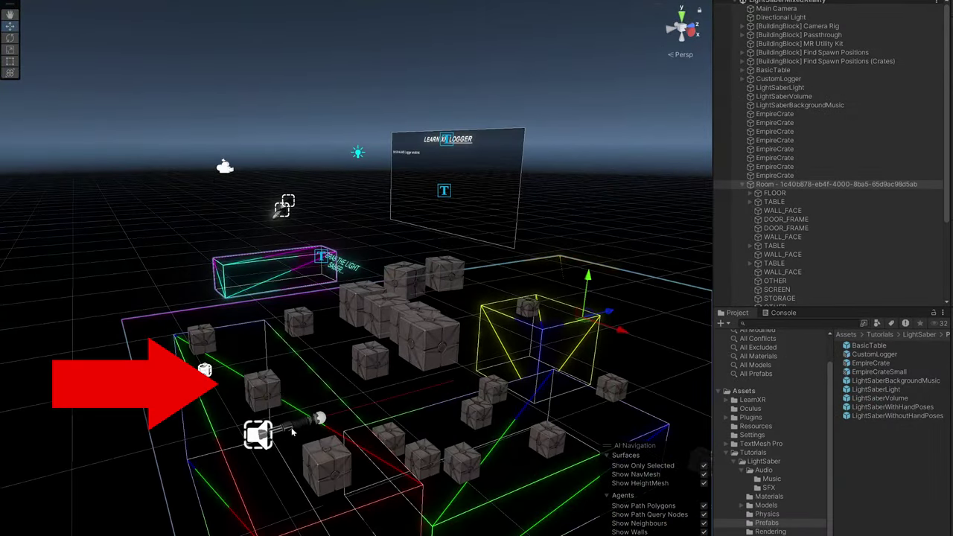
pyautogui.moveTo(343, 432); pyautogui.dragTo(365, 373, button='middle')
pyautogui.scroll(4, 365, 375)
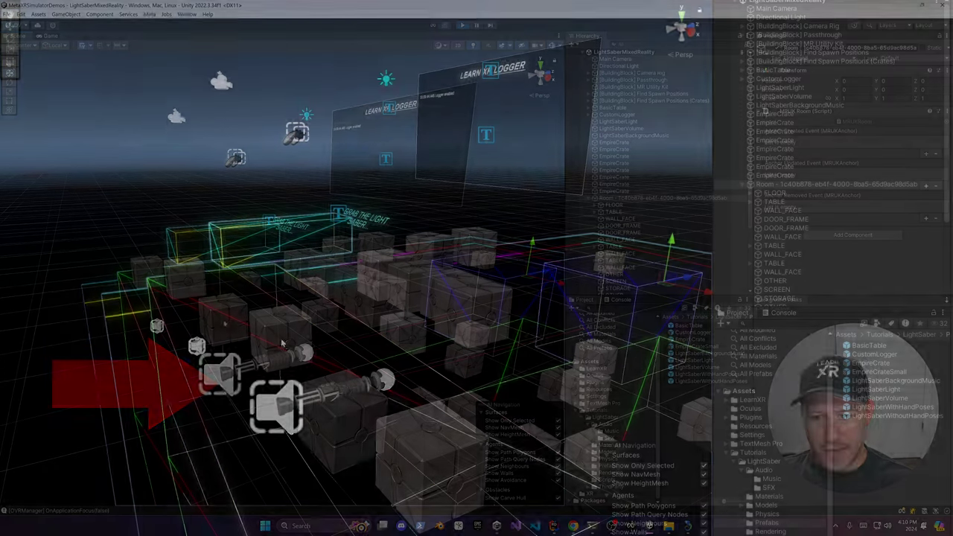
# - Select the small crate beside the light saber and inspect the crate placement across the room's tables
pyautogui.click(226, 324)
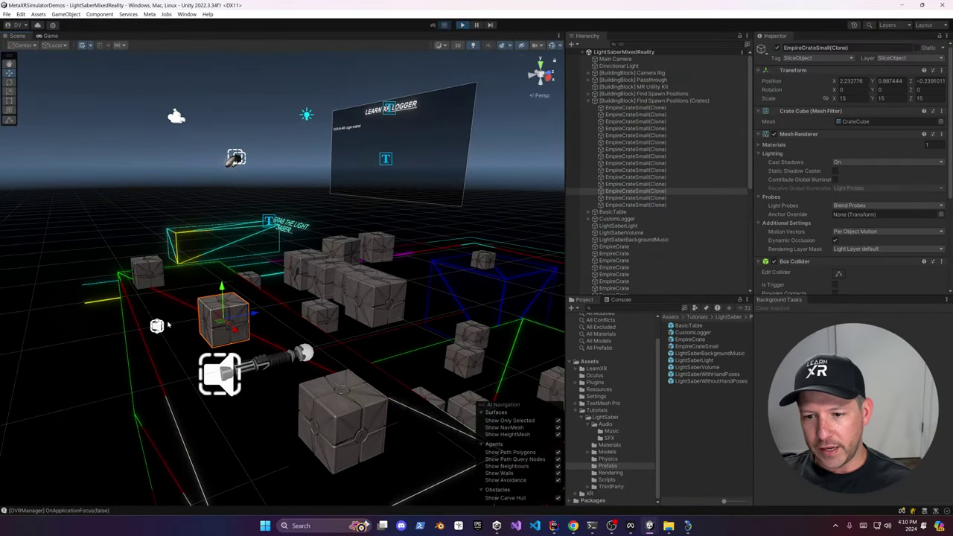
pyautogui.keyDown('alt'); pyautogui.moveTo(177, 361); pyautogui.dragTo(353, 386); pyautogui.keyUp('alt')
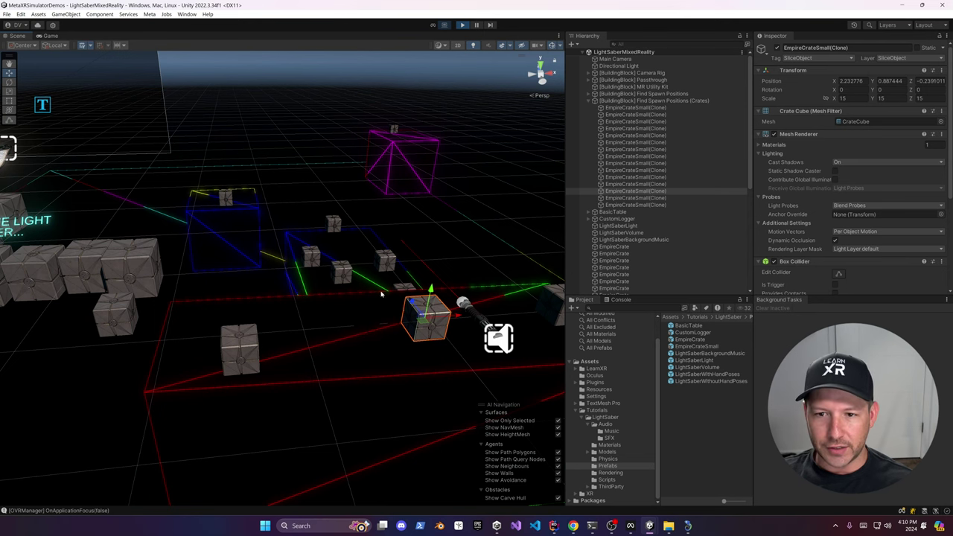
pyautogui.moveTo(381, 295); pyautogui.dragTo(358, 181, button='right')
pyautogui.moveTo(272, 264); pyautogui.dragTo(374, 338, button='right')
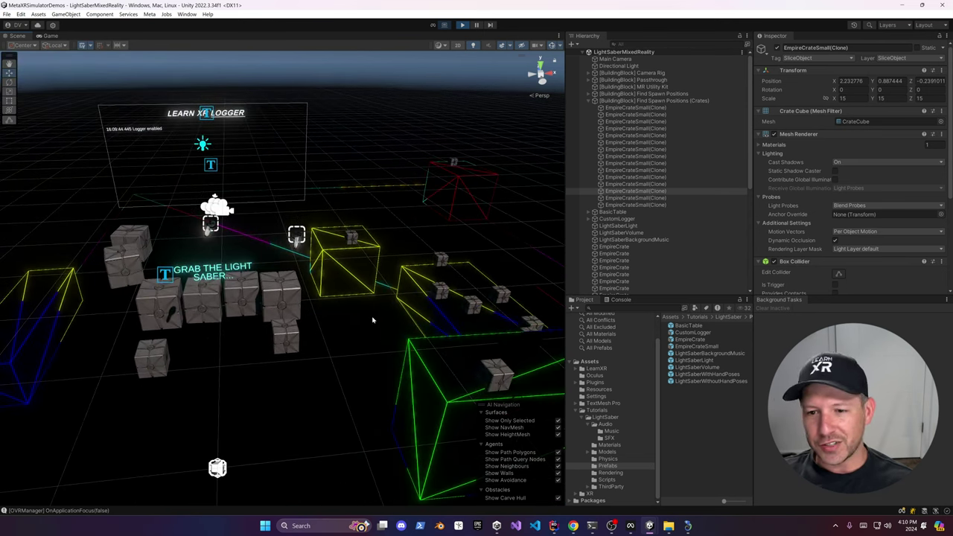